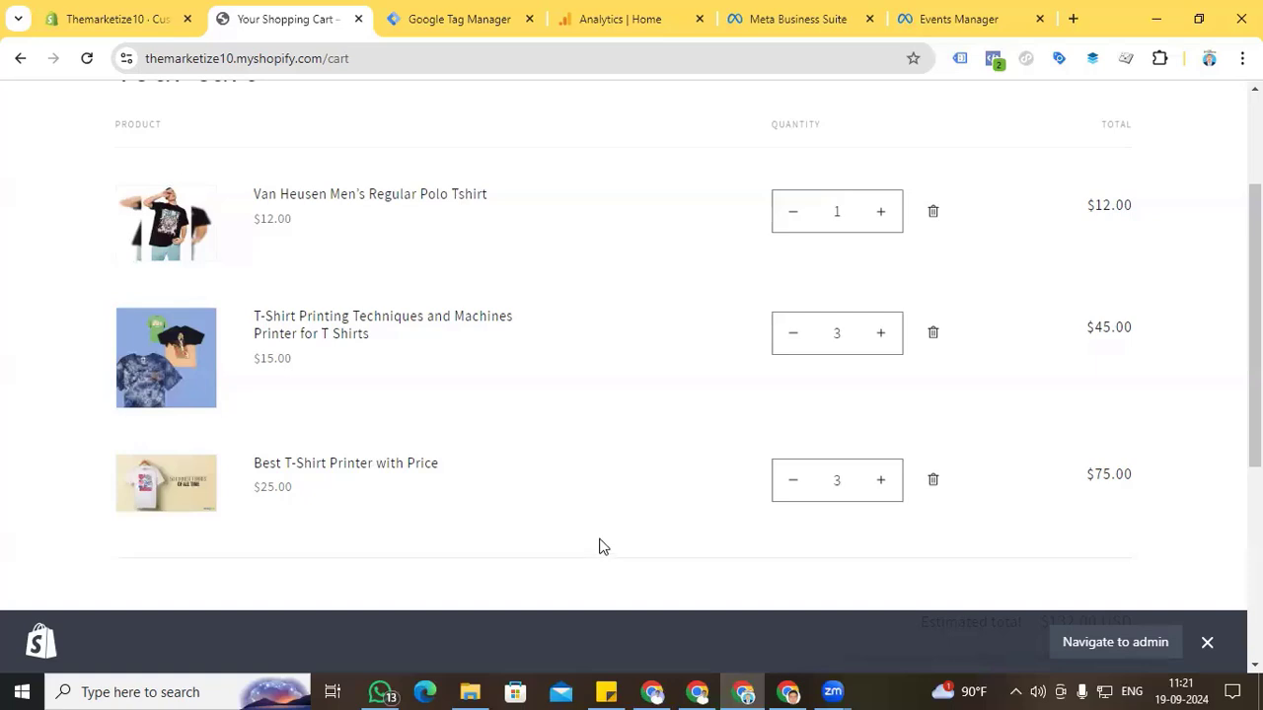
- Review the items in the shopping cart and proceed to checkout
scroll(600, 429, up, 1)
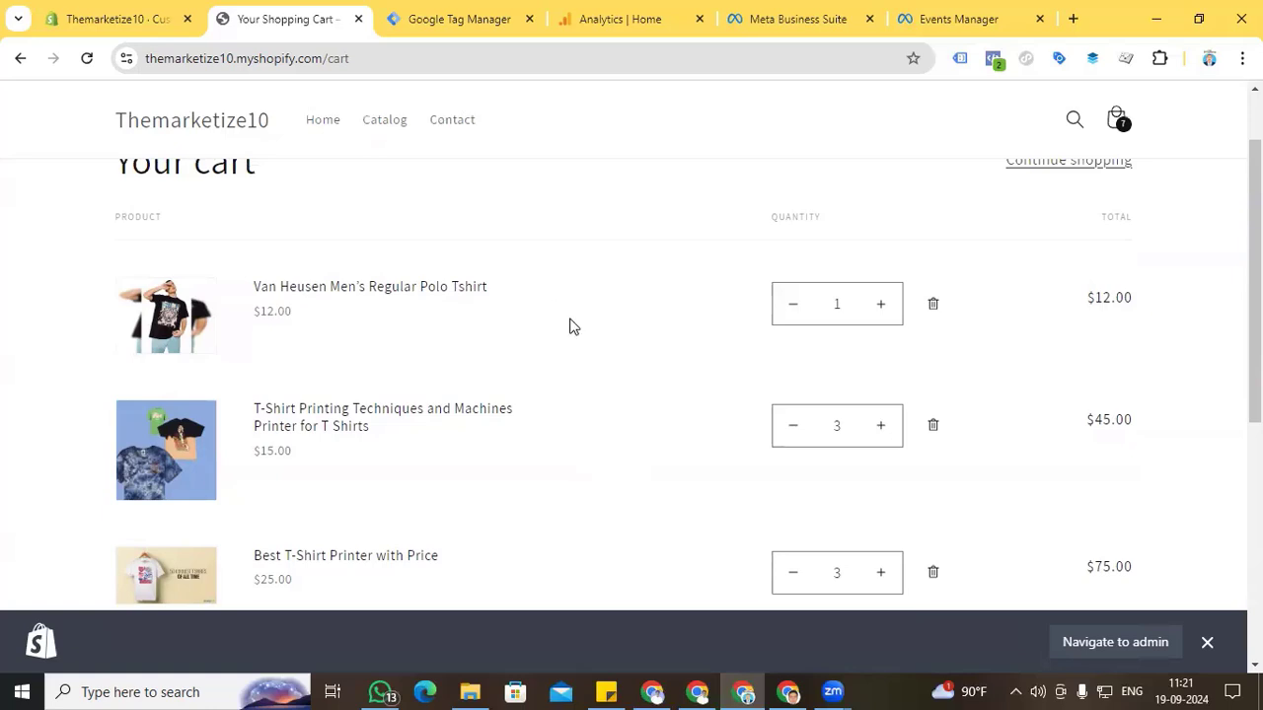
scroll(569, 327, down, 4)
click(985, 444)
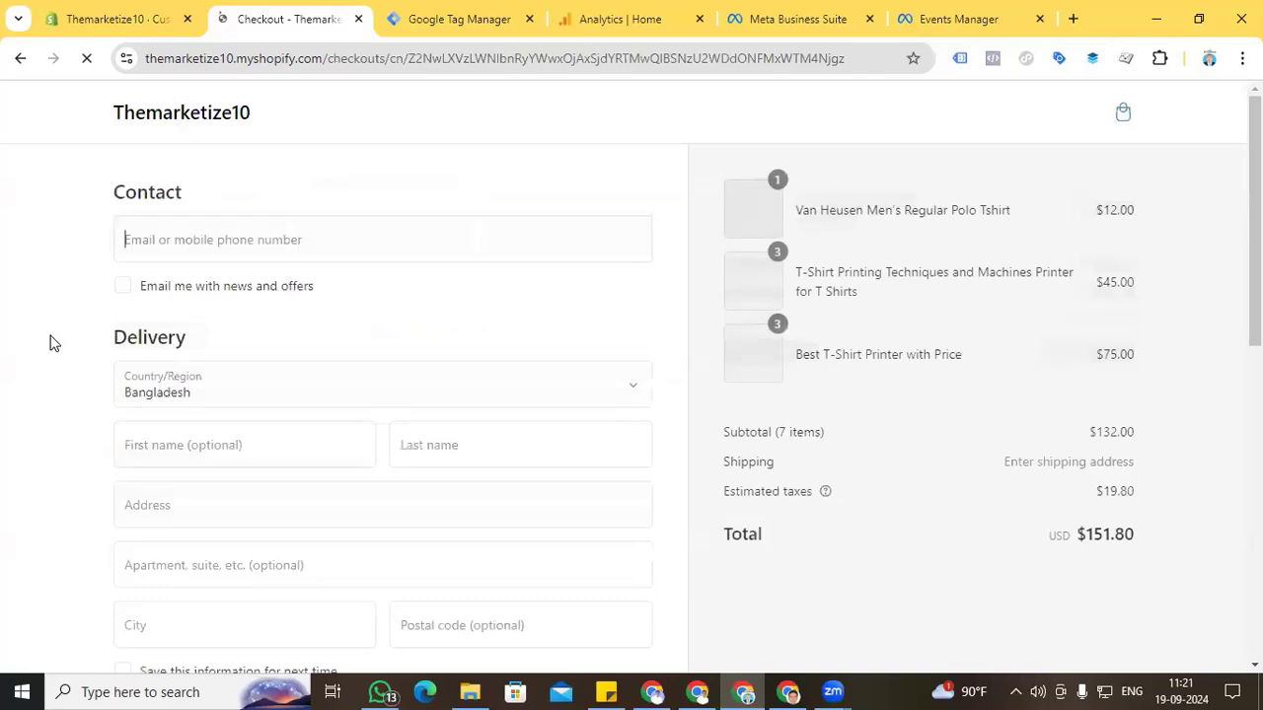
- Open the developer console on the checkout page and reload the page to log its data layer events
right_click(52, 341)
mouse_move(198, 618)
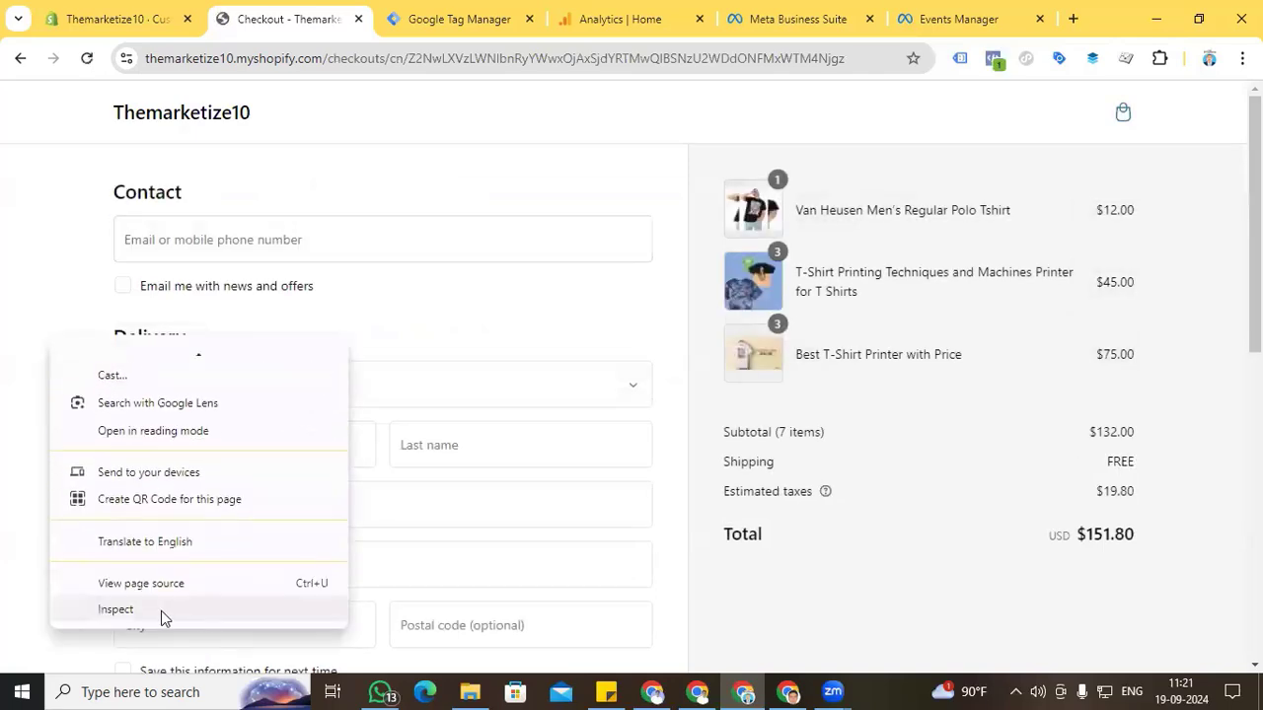
click(161, 611)
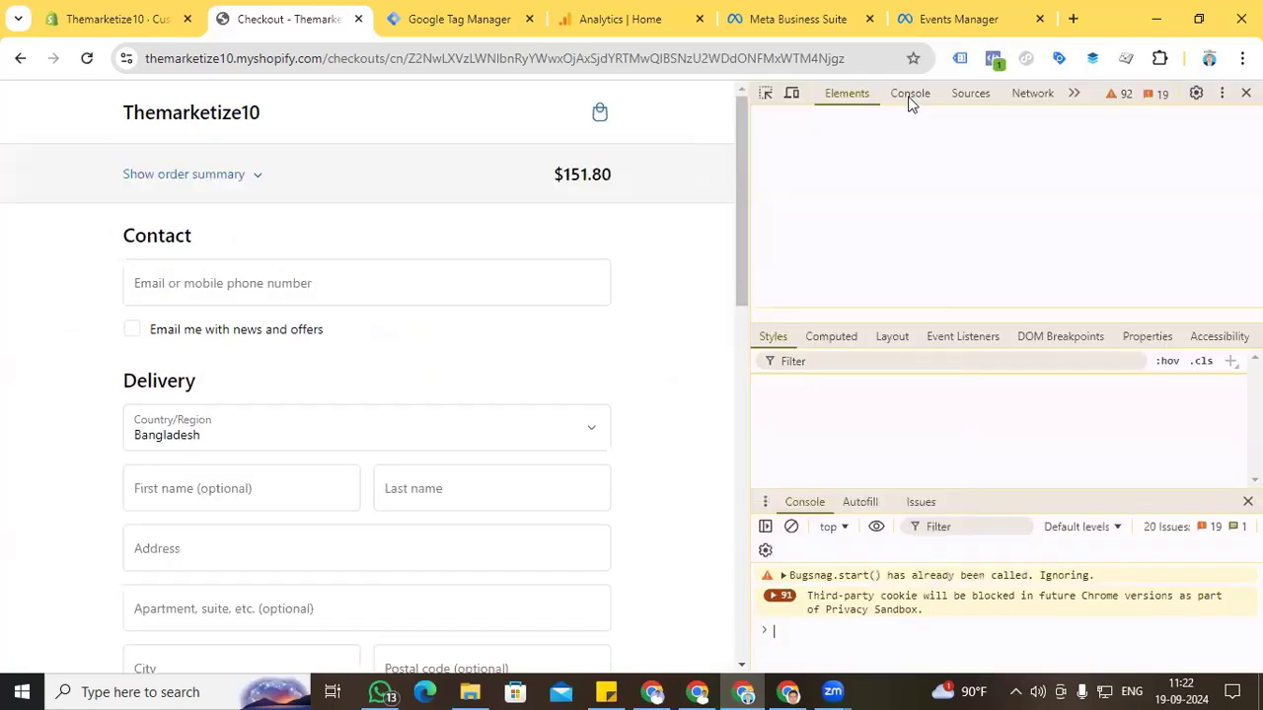
click(909, 94)
key(F5)
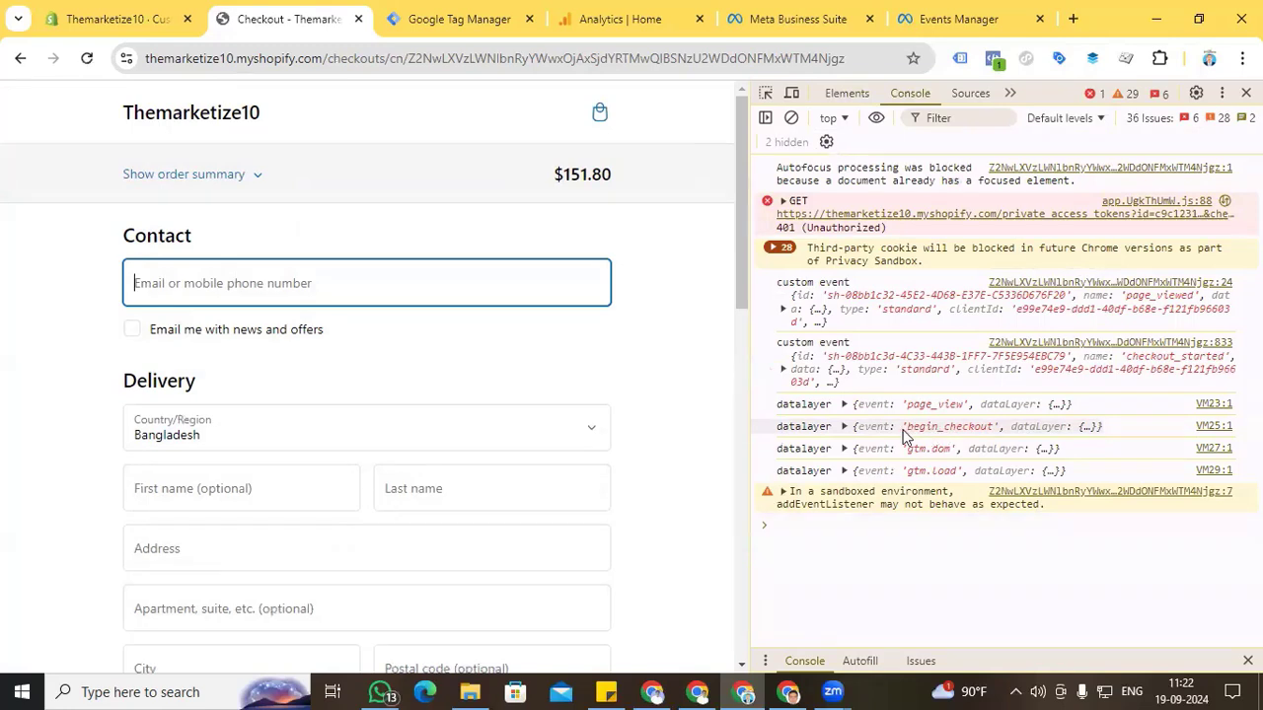
- Examine the facebook object inside the dataLayer of the logged begin_checkout event, and look over the checkout page's order summary
click(844, 427)
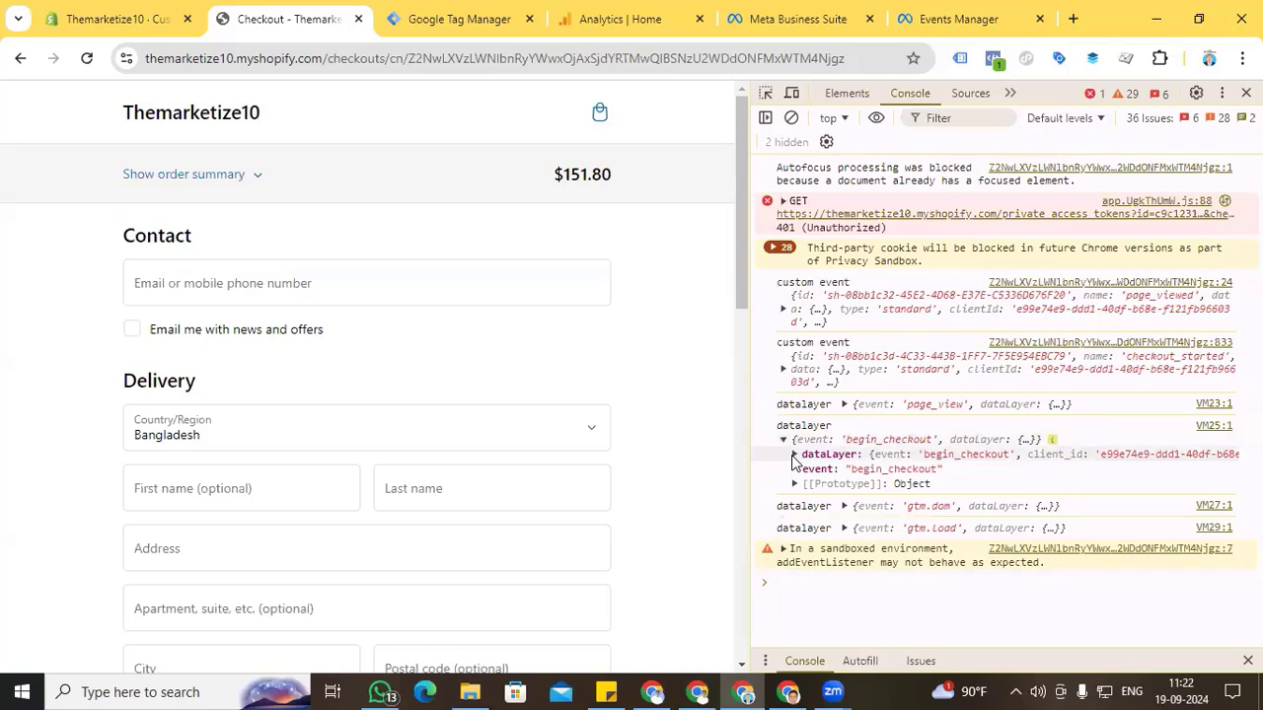
click(794, 456)
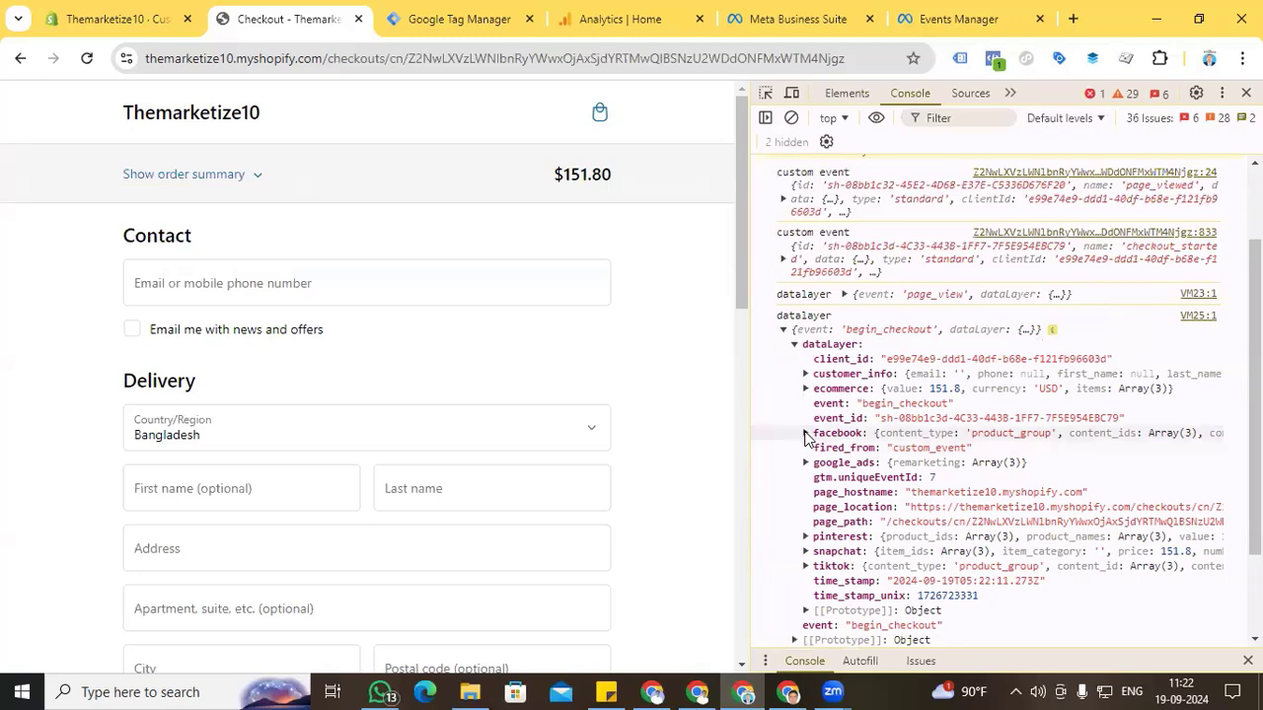
click(805, 435)
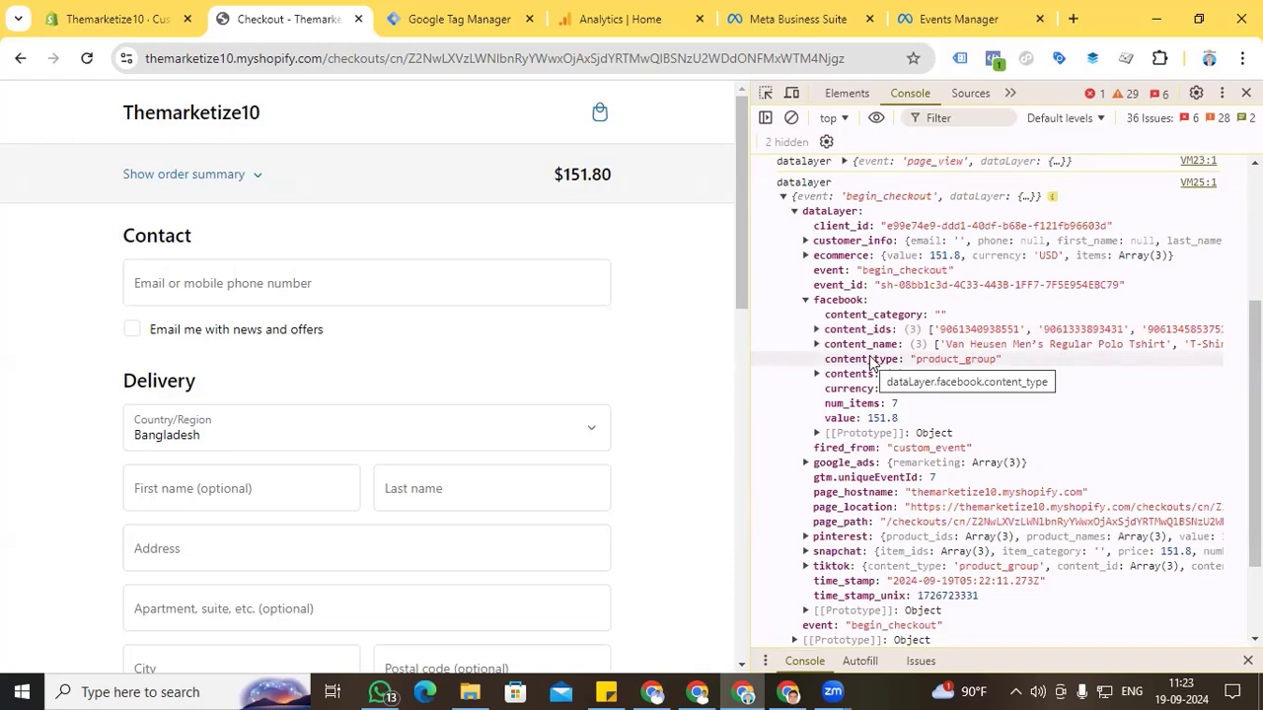
drag(742, 293, 792, 608)
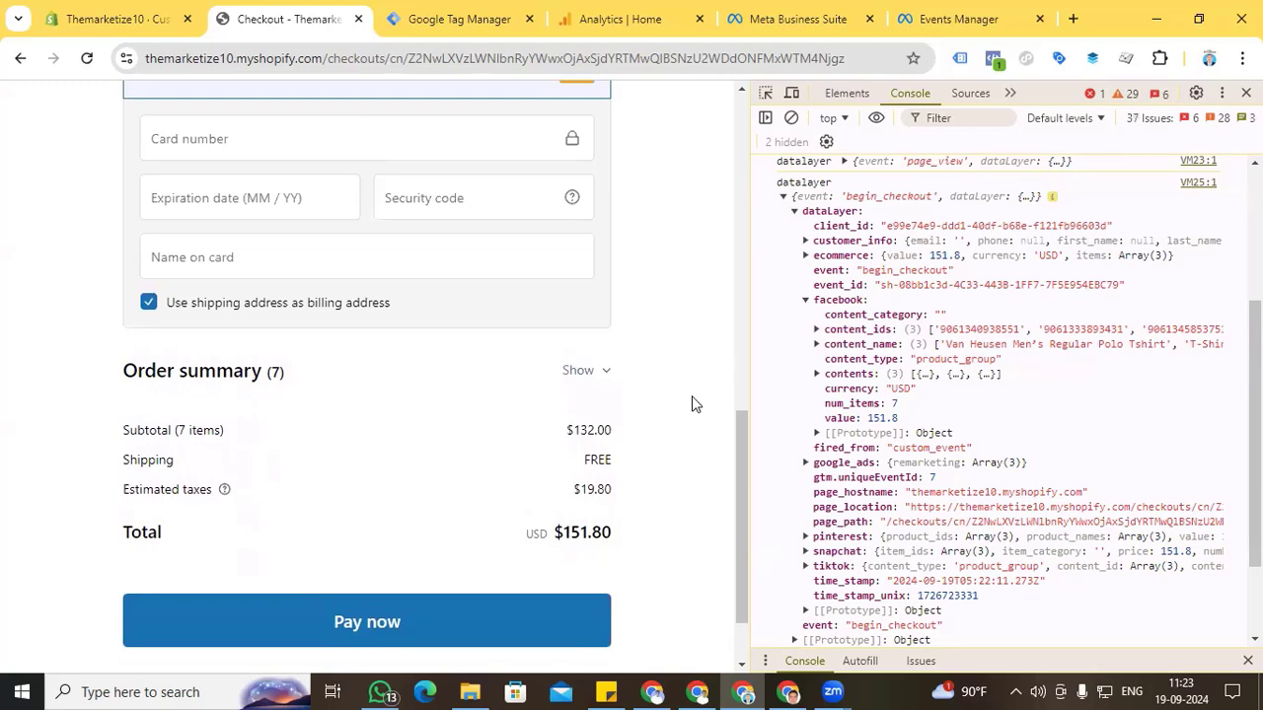
- Switch to Google Tag Manager and start a new user-defined variable of type Data Layer Variable
click(459, 20)
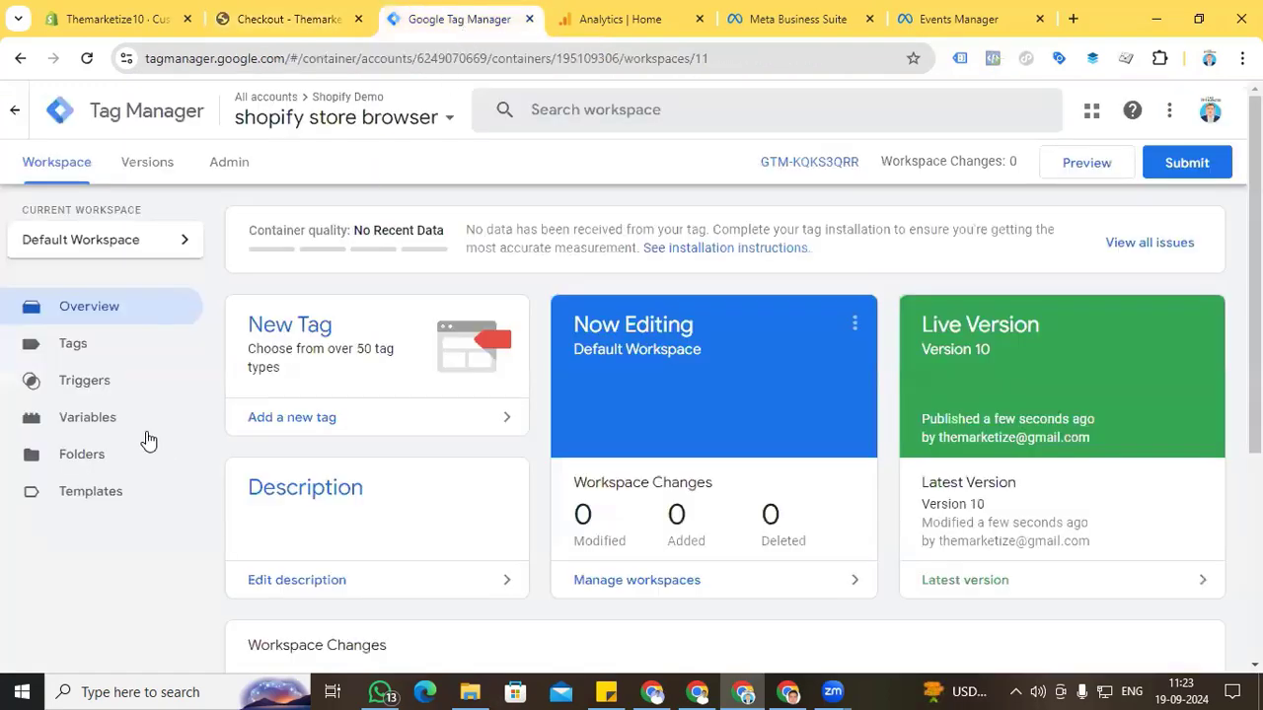
click(124, 430)
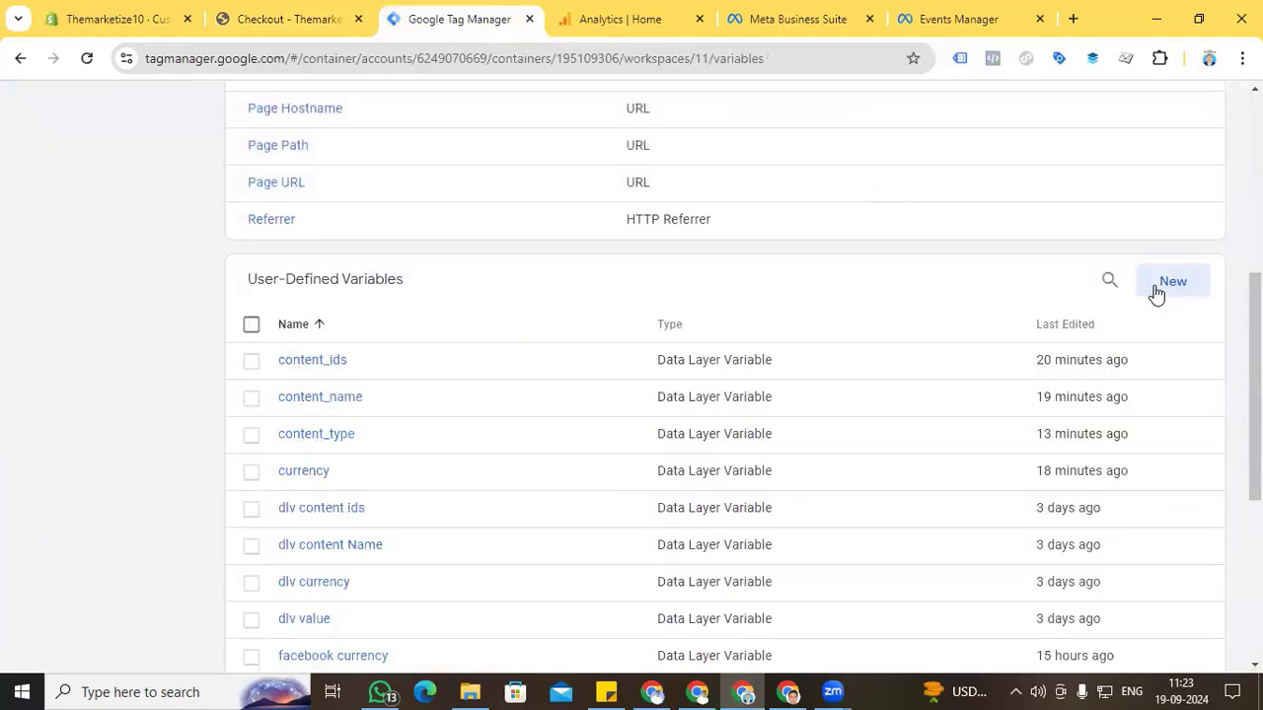
click(1153, 290)
click(734, 296)
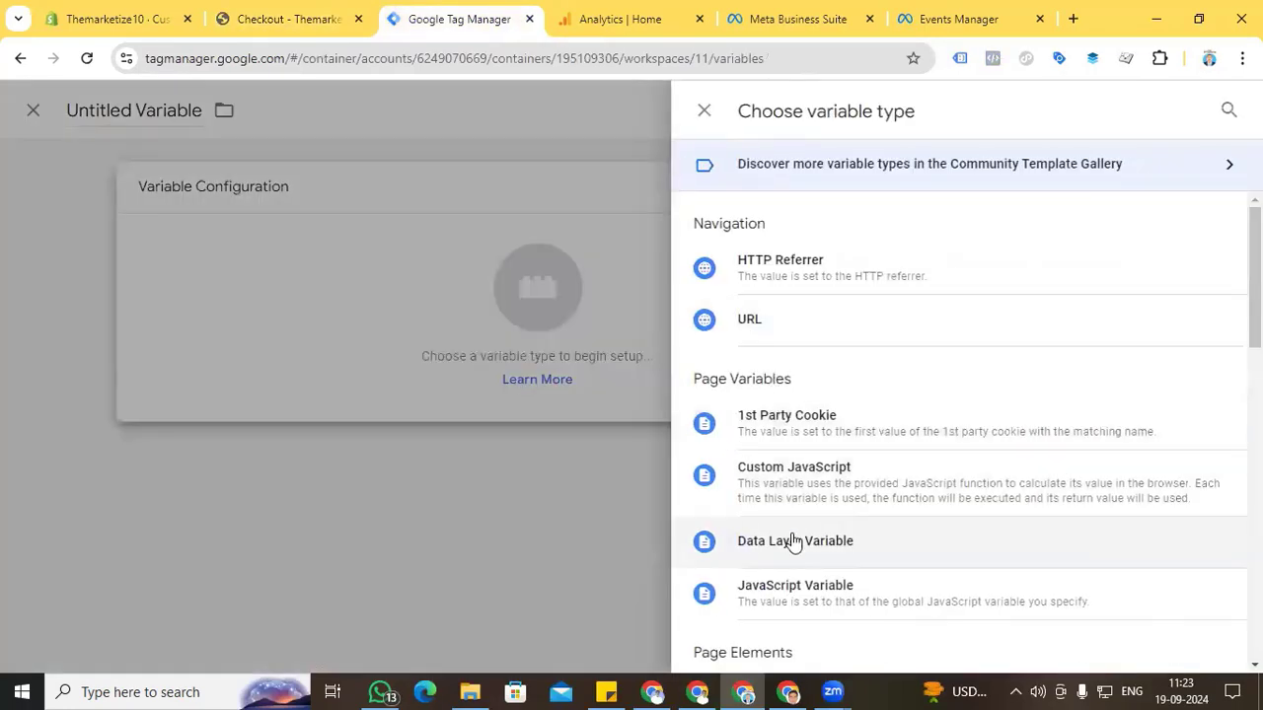
click(796, 541)
click(349, 373)
- Copy the facebook key from the checkout console into the Data Layer Variable Name, followed by a dot
click(249, 18)
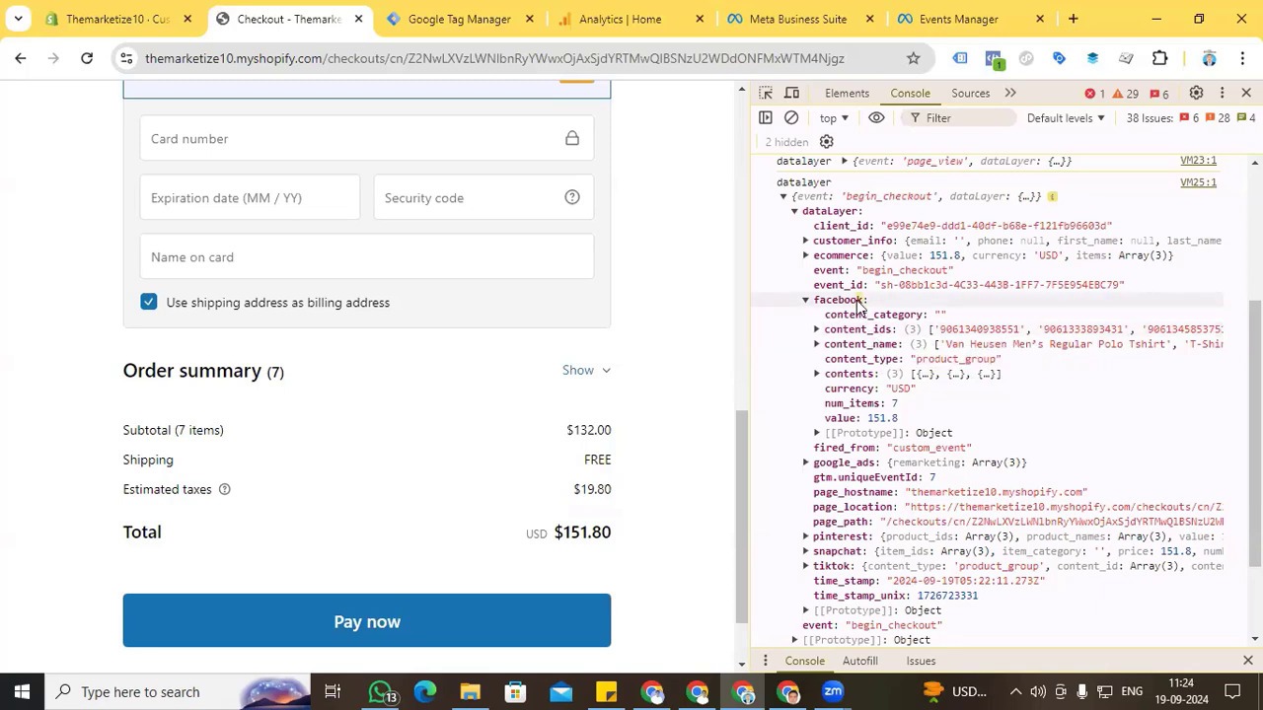
drag(858, 306, 817, 304)
click(464, 19)
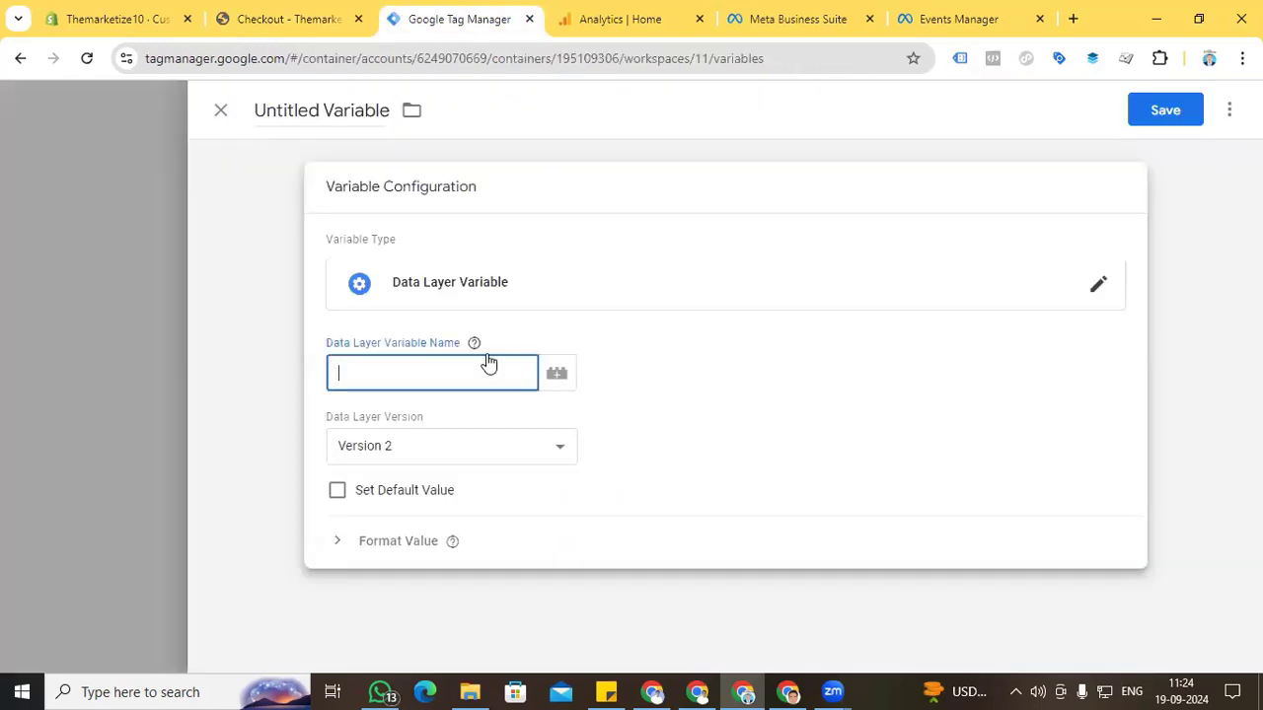
text(facebook)
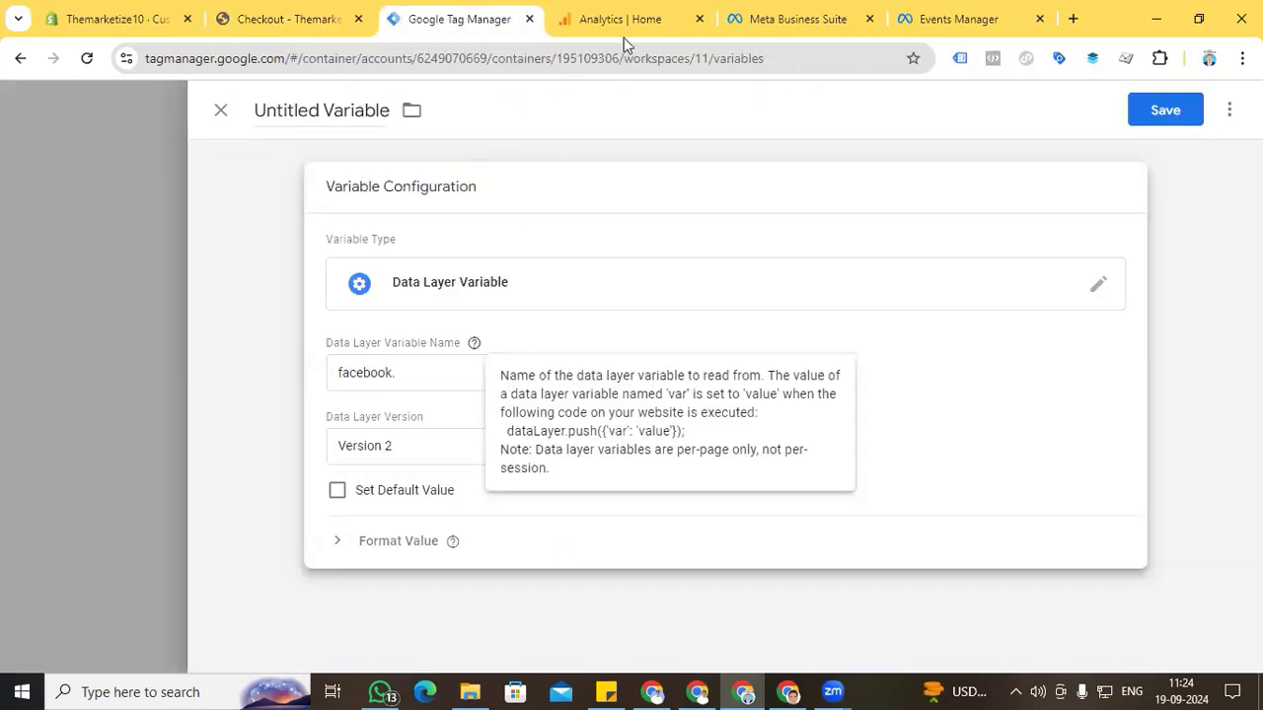
- Complete the Data Layer Variable Name as facebook.content_ids with the key from the console, and save the variable as FB content_ids
click(328, 16)
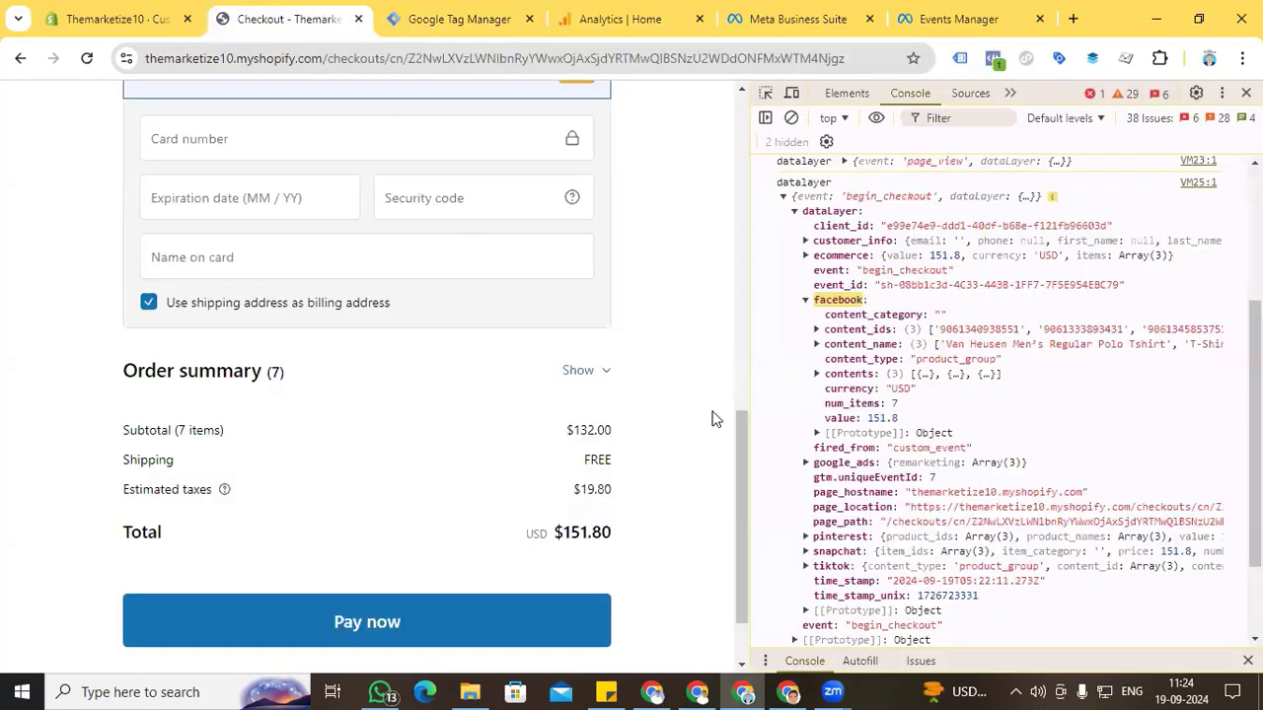
double_click(868, 329)
click(439, 19)
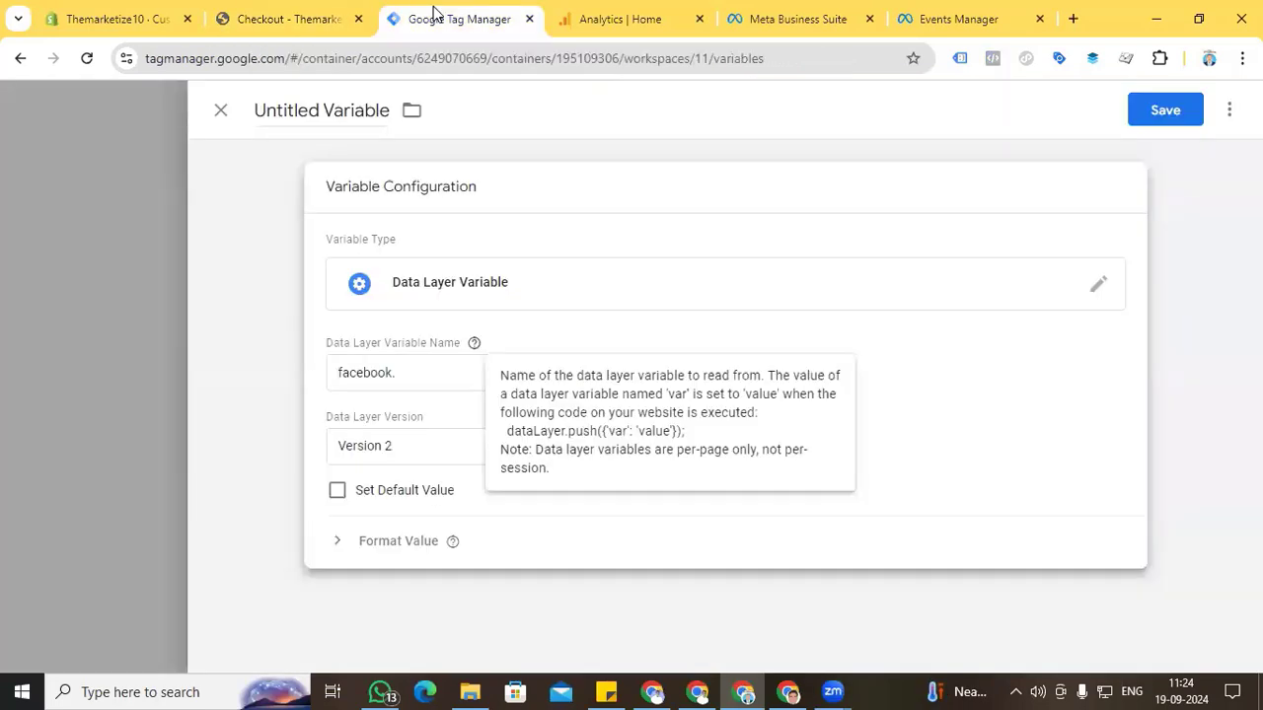
click(456, 377)
text(.)
text(content_ids)
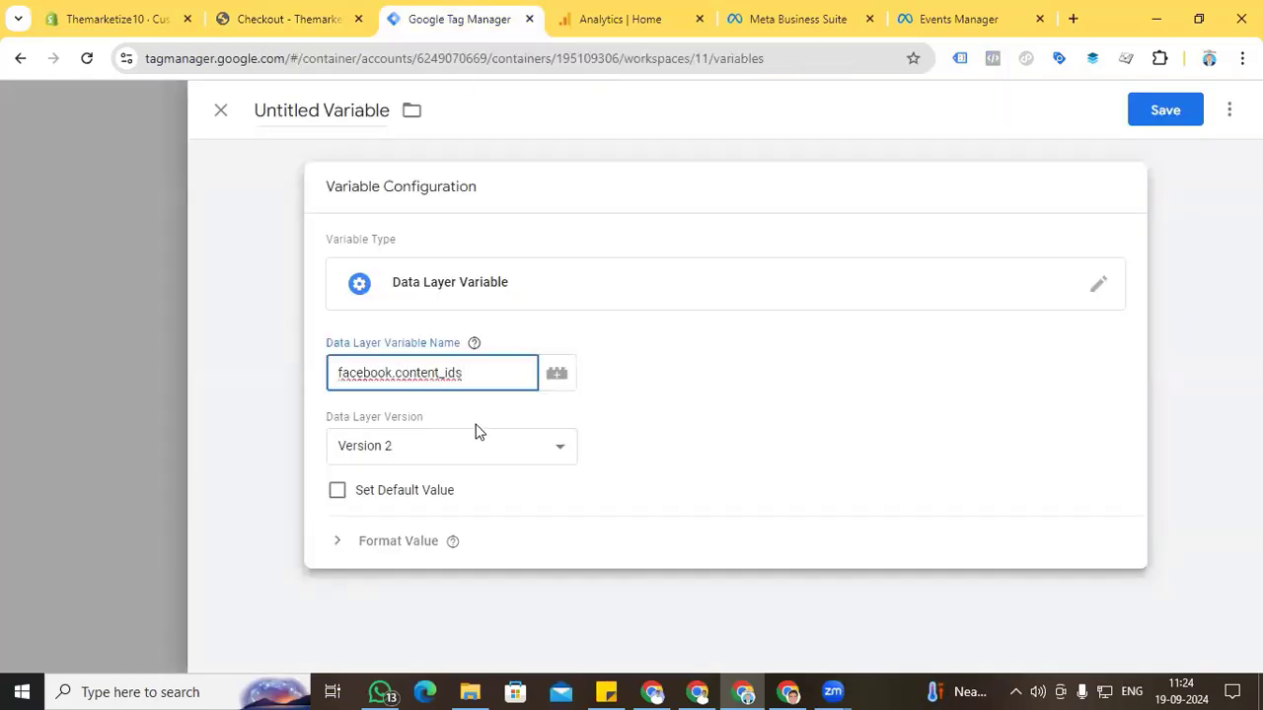
click(290, 103)
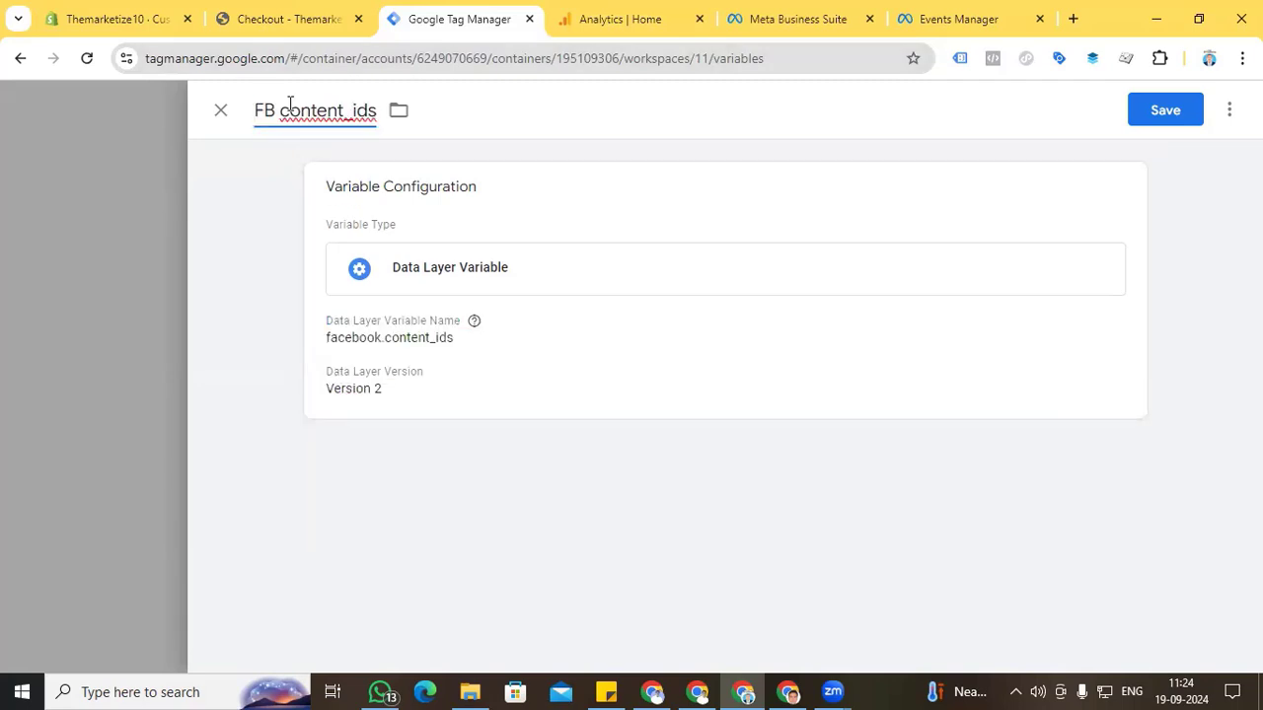
click(1162, 121)
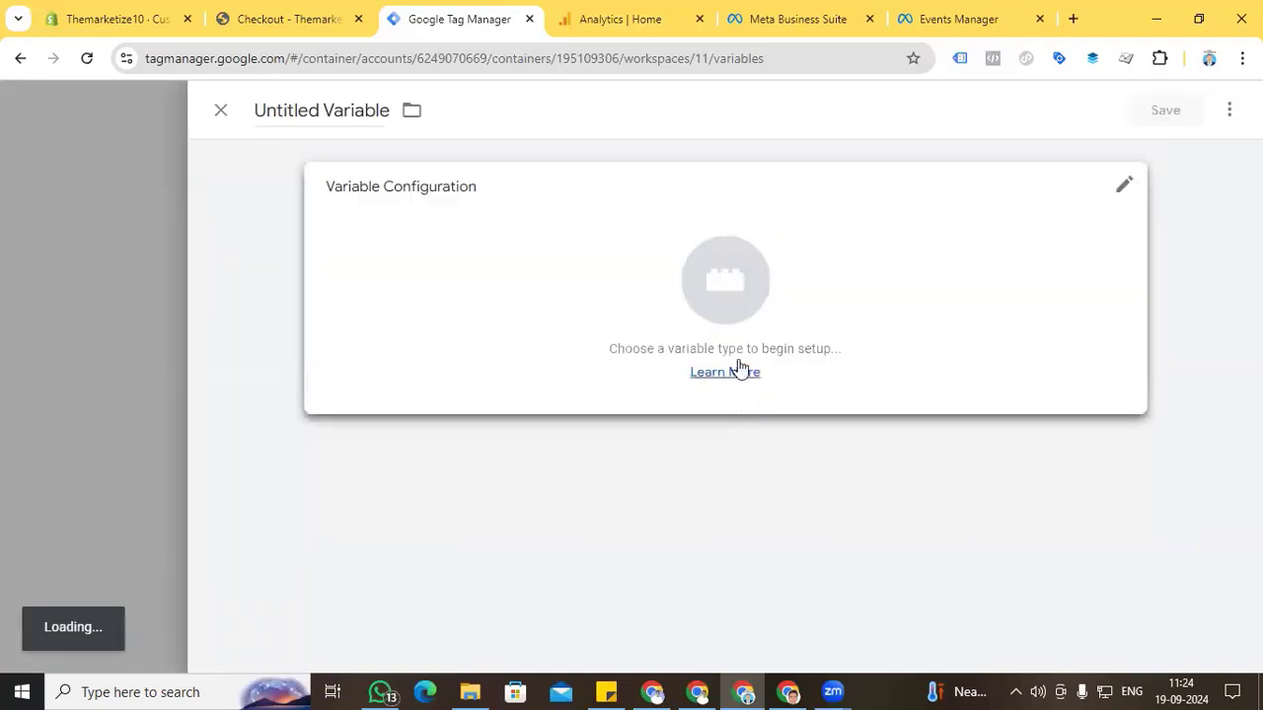
- Set up another Data Layer Variable with the Data Layer Variable Name facebook.content_name, using the keys from the checkout console
click(736, 366)
click(824, 557)
click(423, 378)
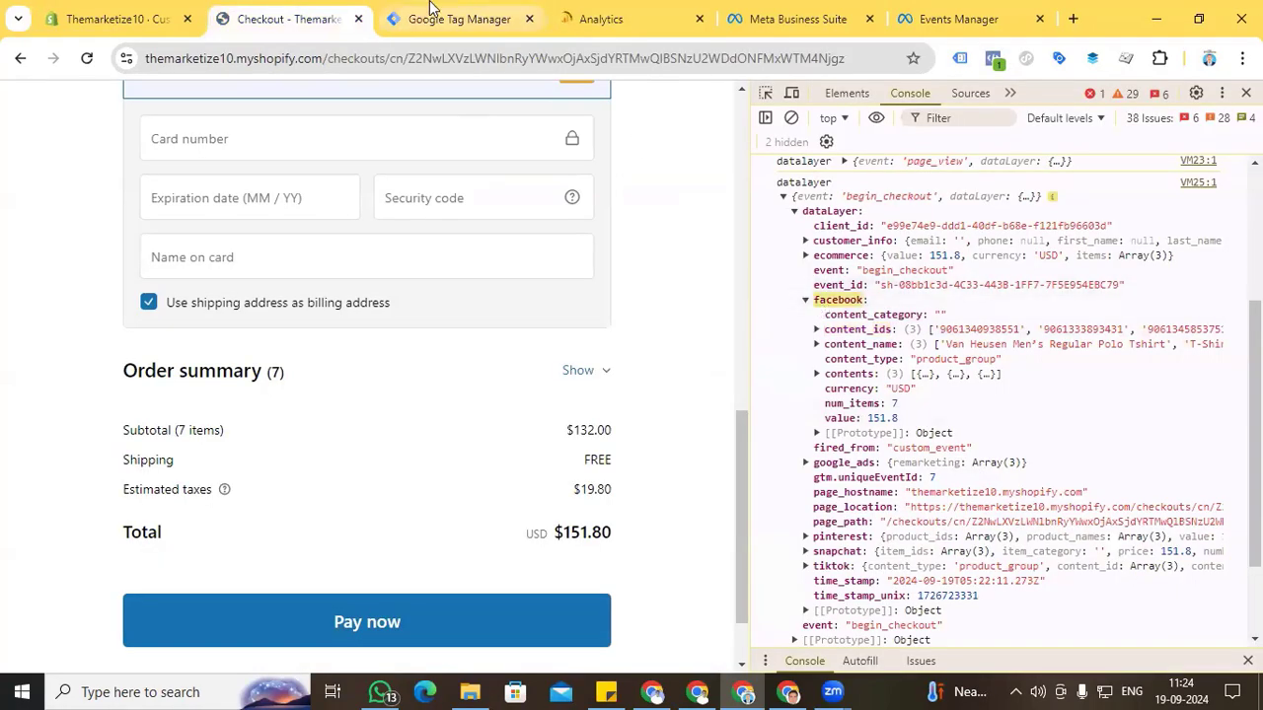
click(459, 19)
text(facebook)
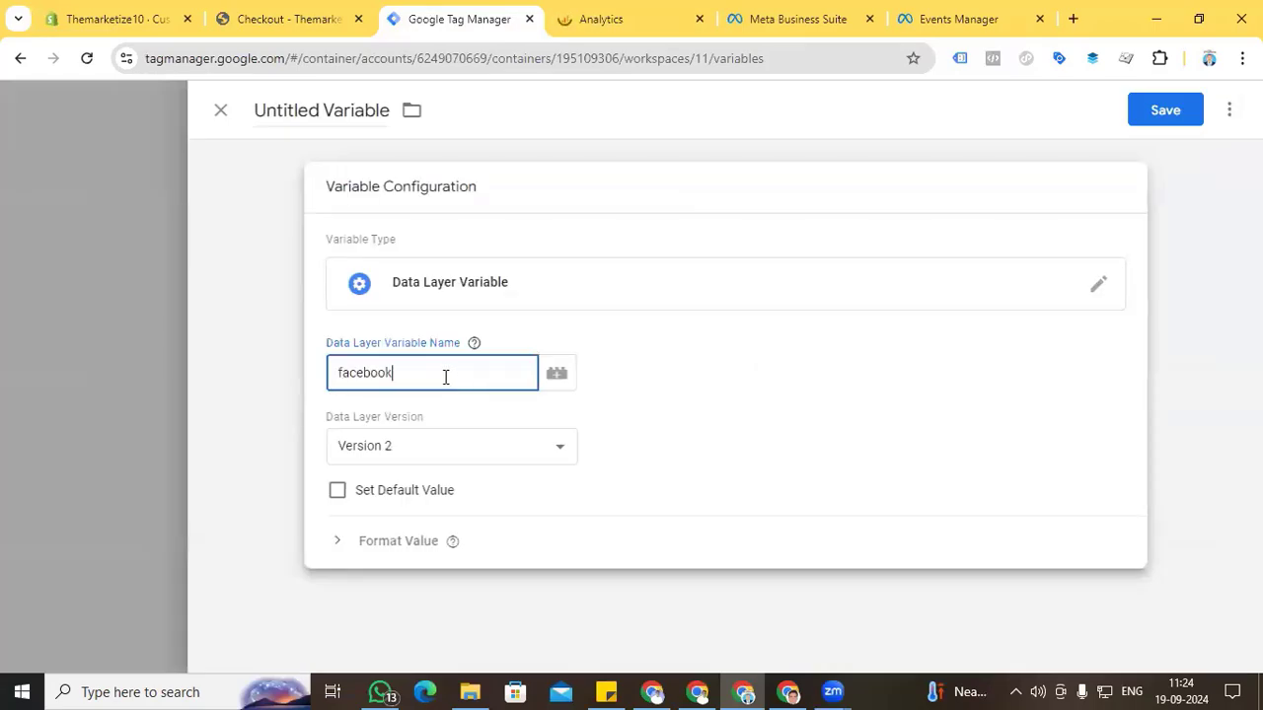
click(287, 19)
double_click(888, 346)
key(ctrl+c)
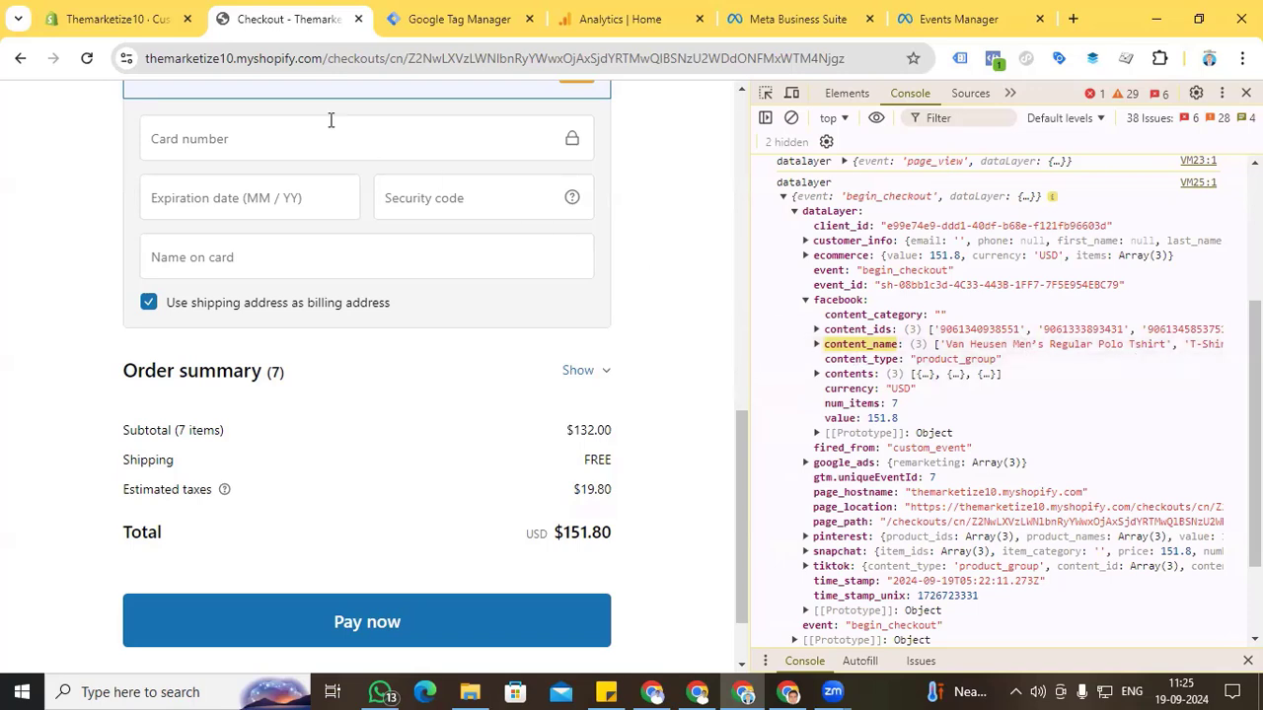
click(442, 17)
key(ctrl+v)
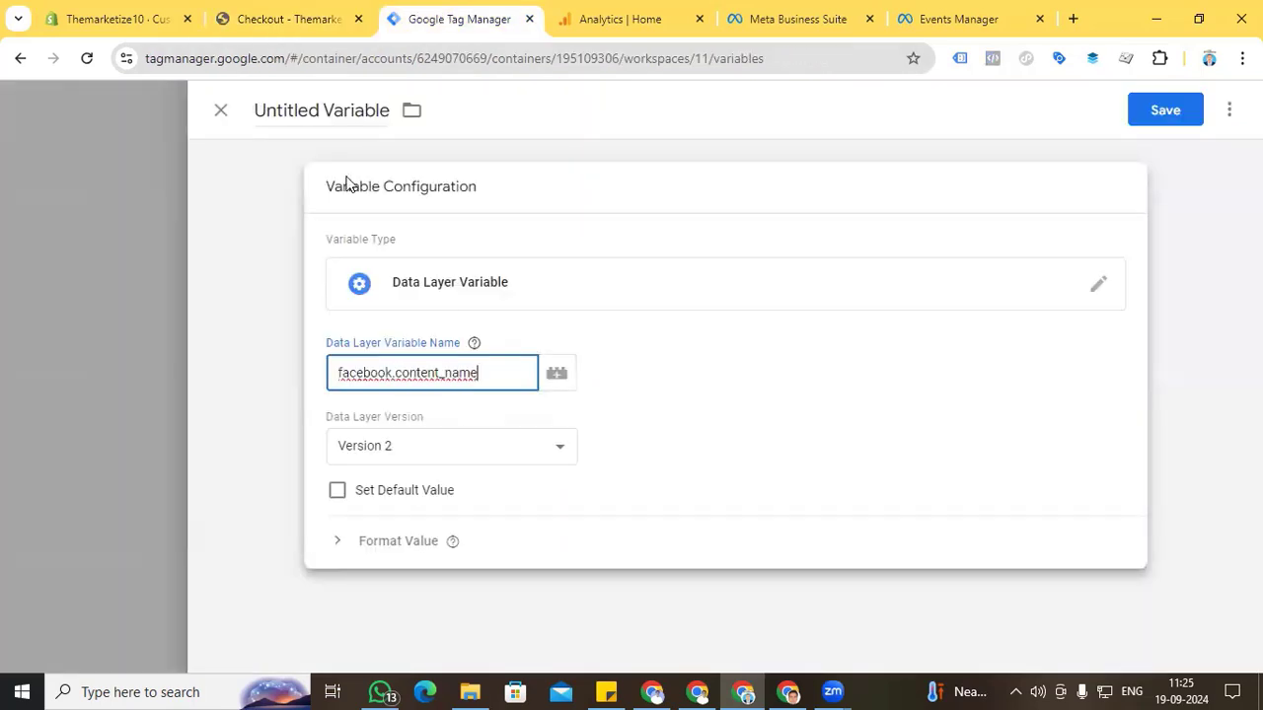
- Title the variable FB content_name and save it
click(340, 111)
text(FB)
key(ctrl+v)
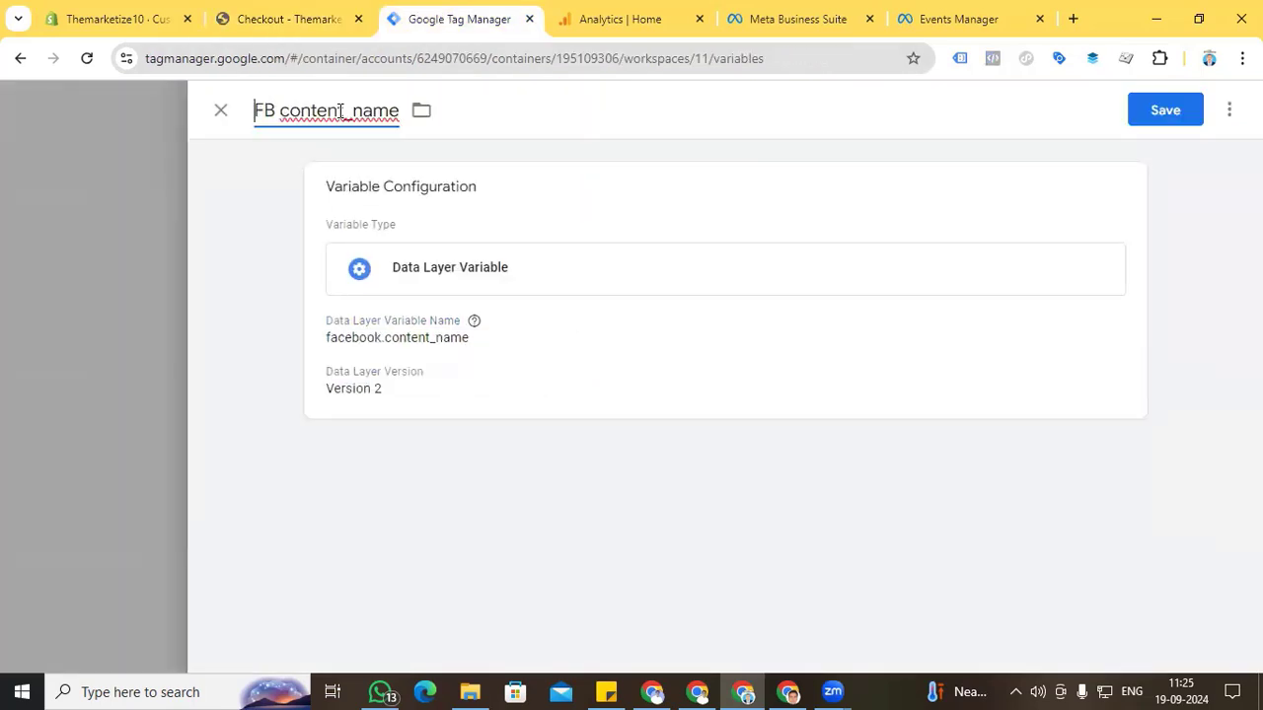
click(1166, 112)
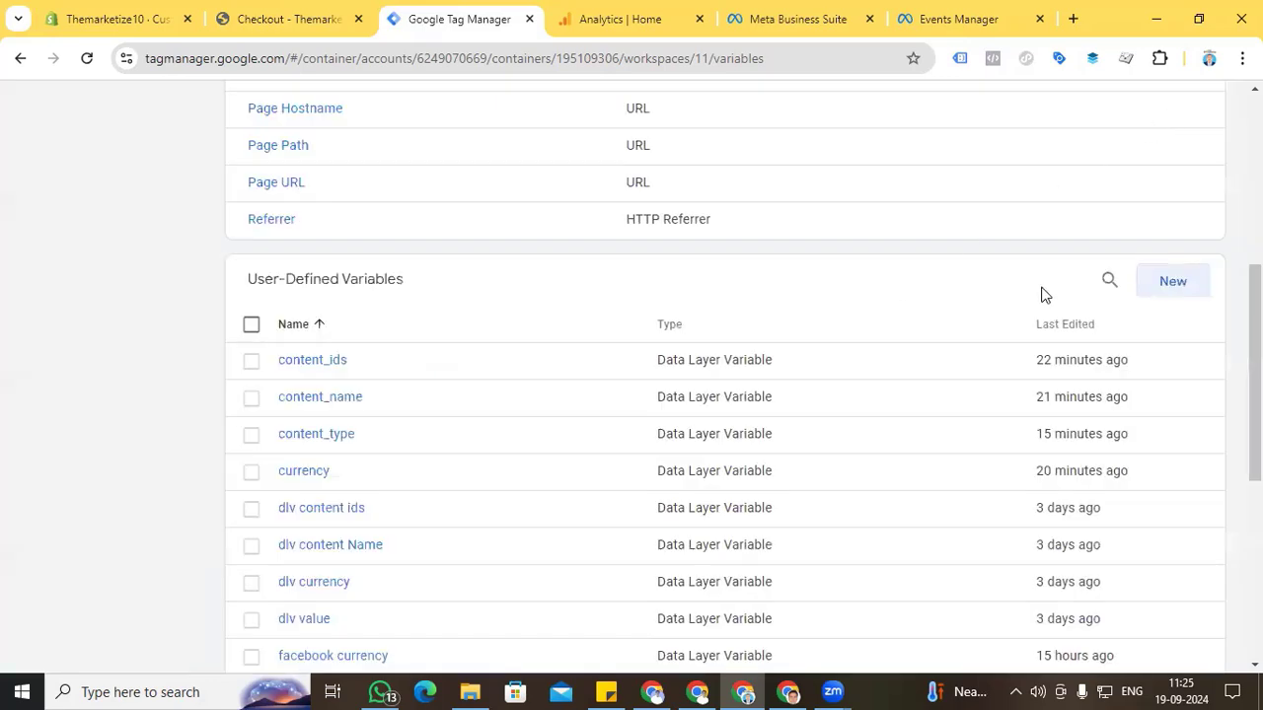
- Add a new Data Layer Variable with the Data Layer Variable Name facebook.content_type, copying the keys from the checkout console
click(1171, 283)
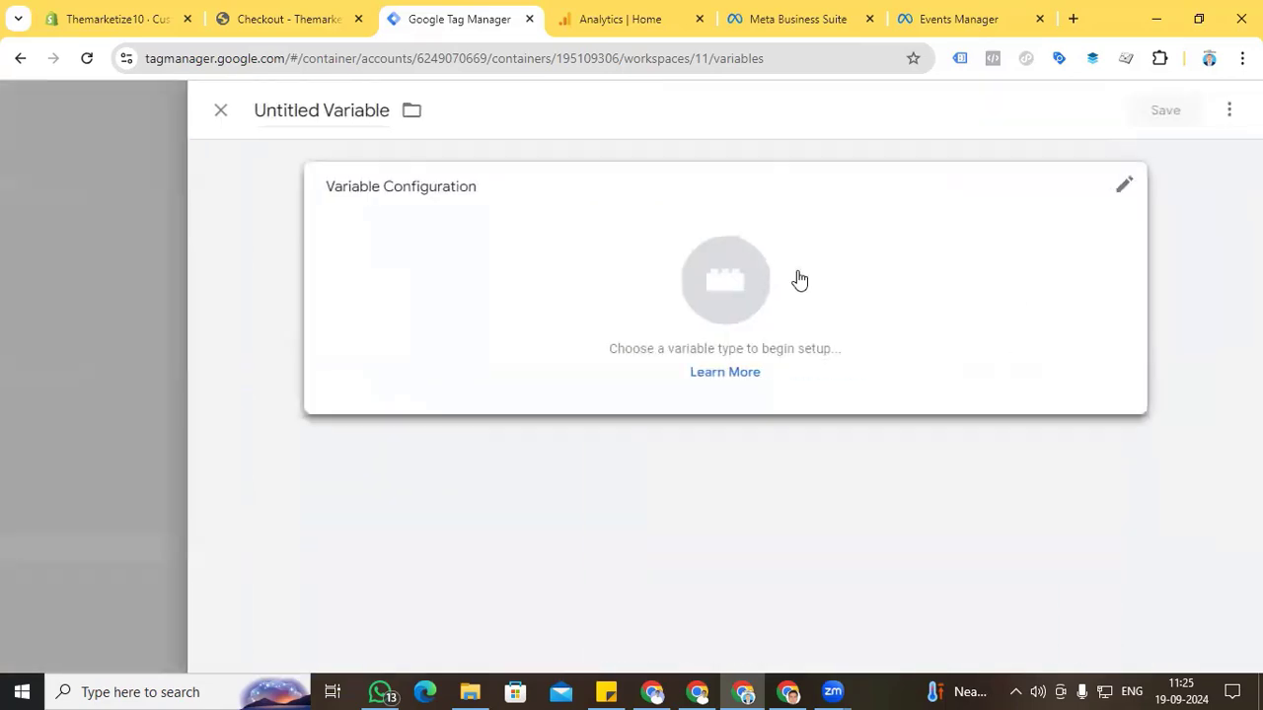
click(747, 290)
click(859, 552)
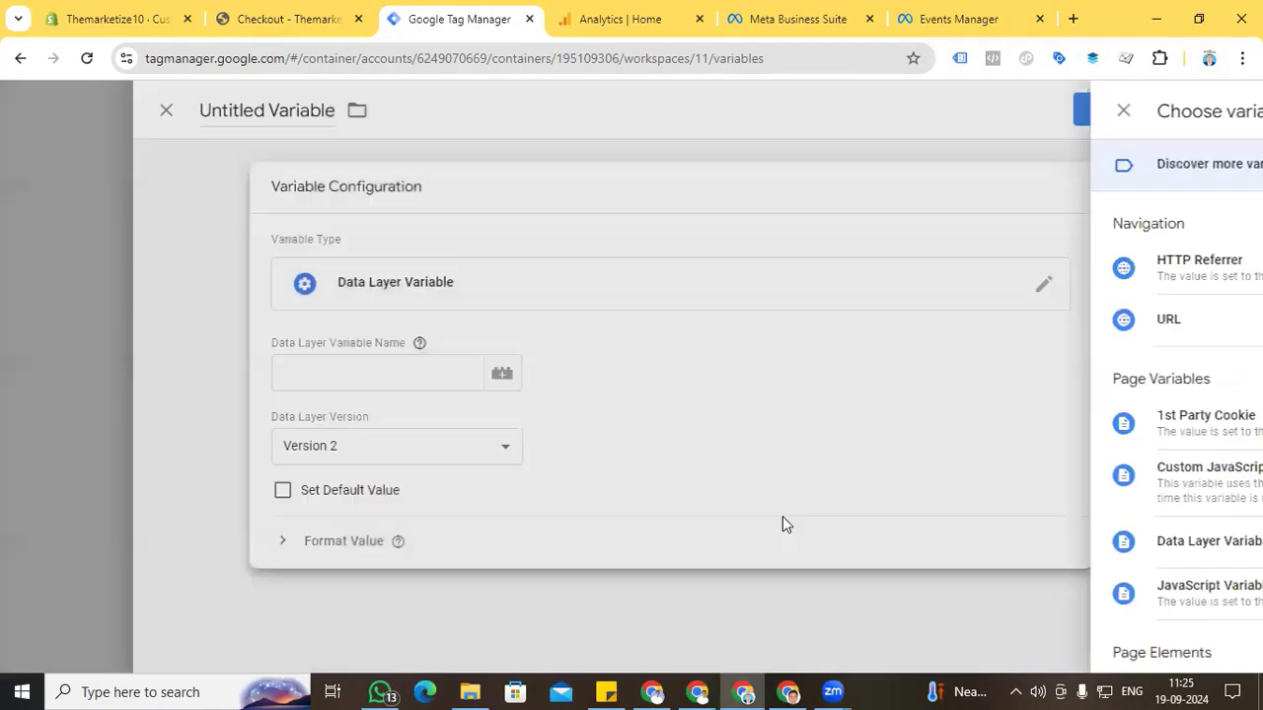
click(277, 14)
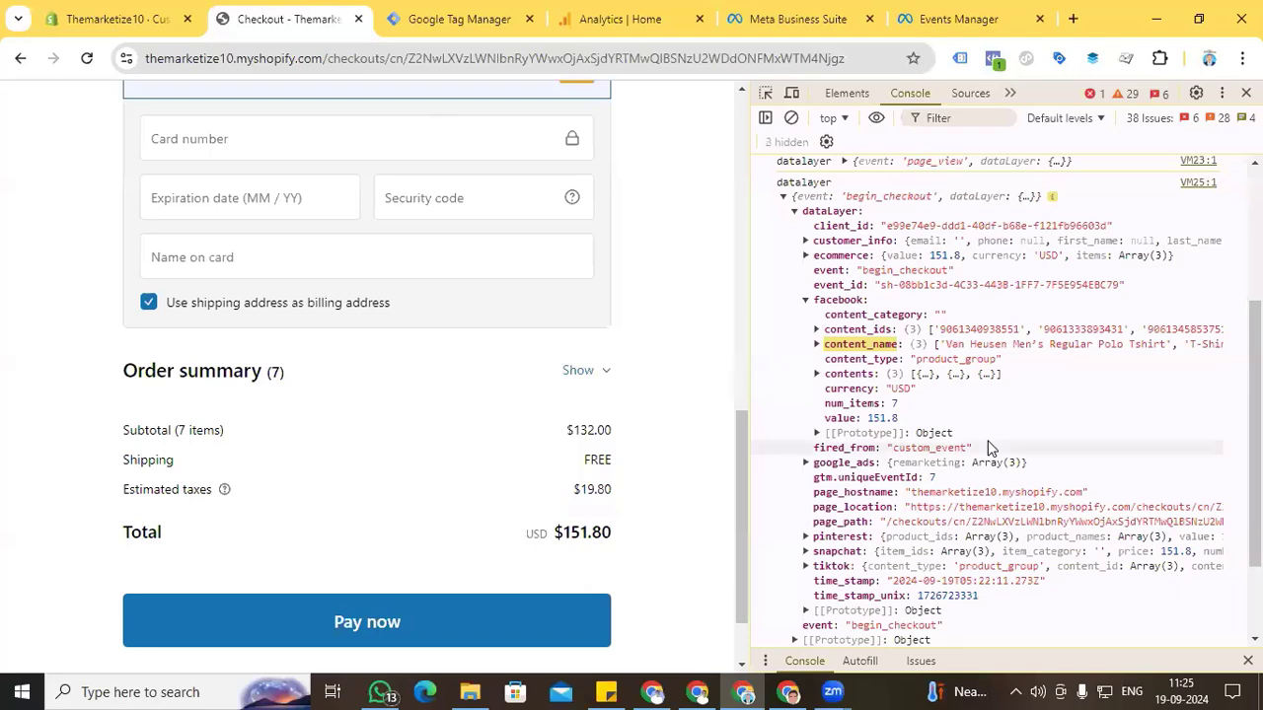
click(815, 302)
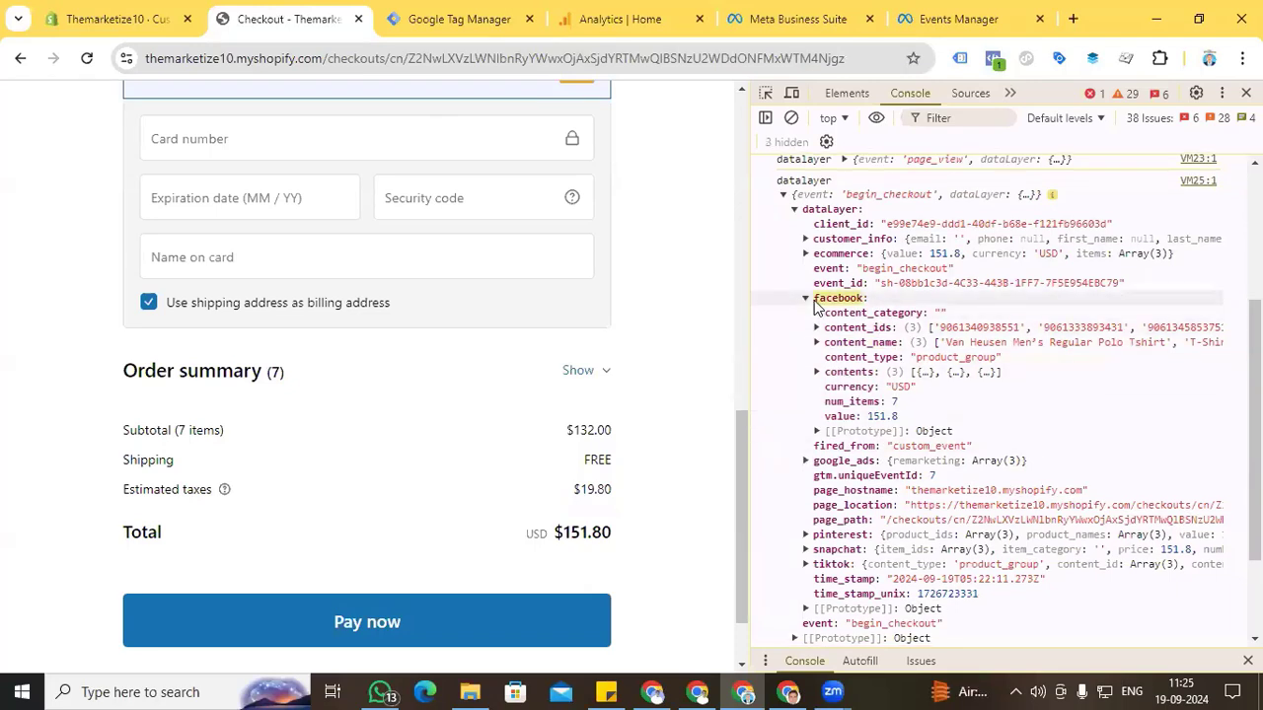
click(494, 16)
text(facebook)
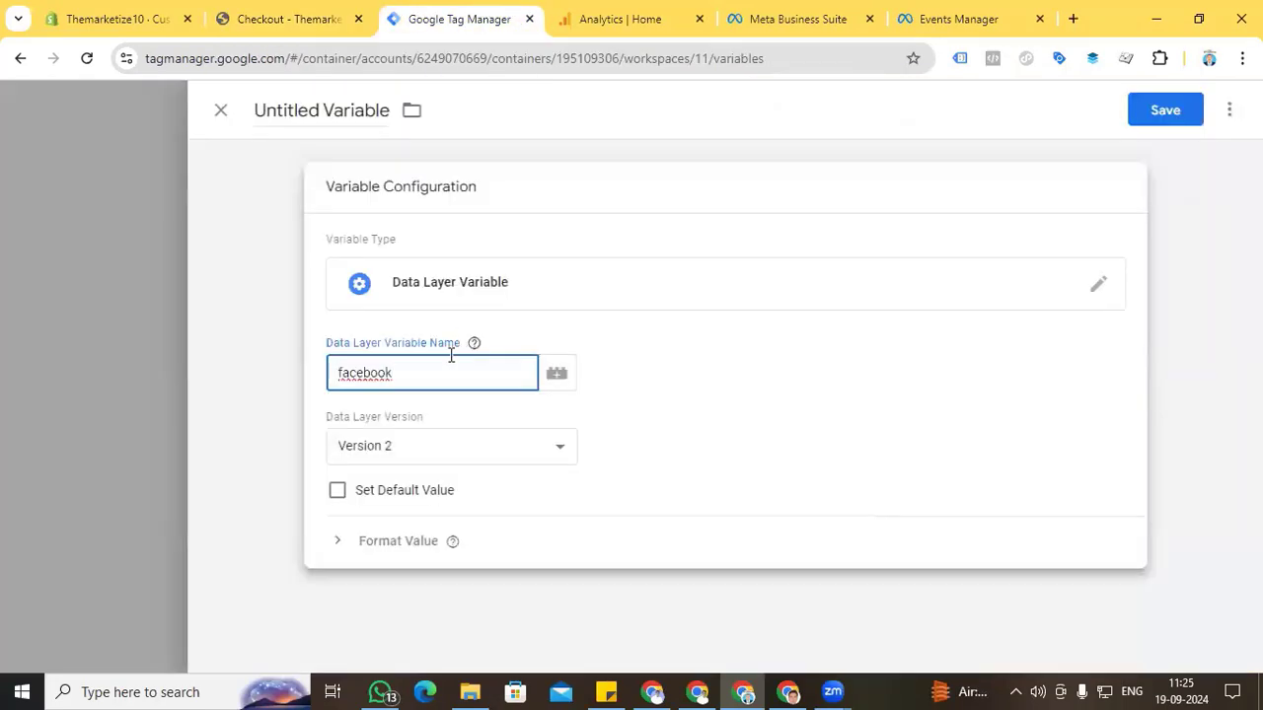
click(299, 8)
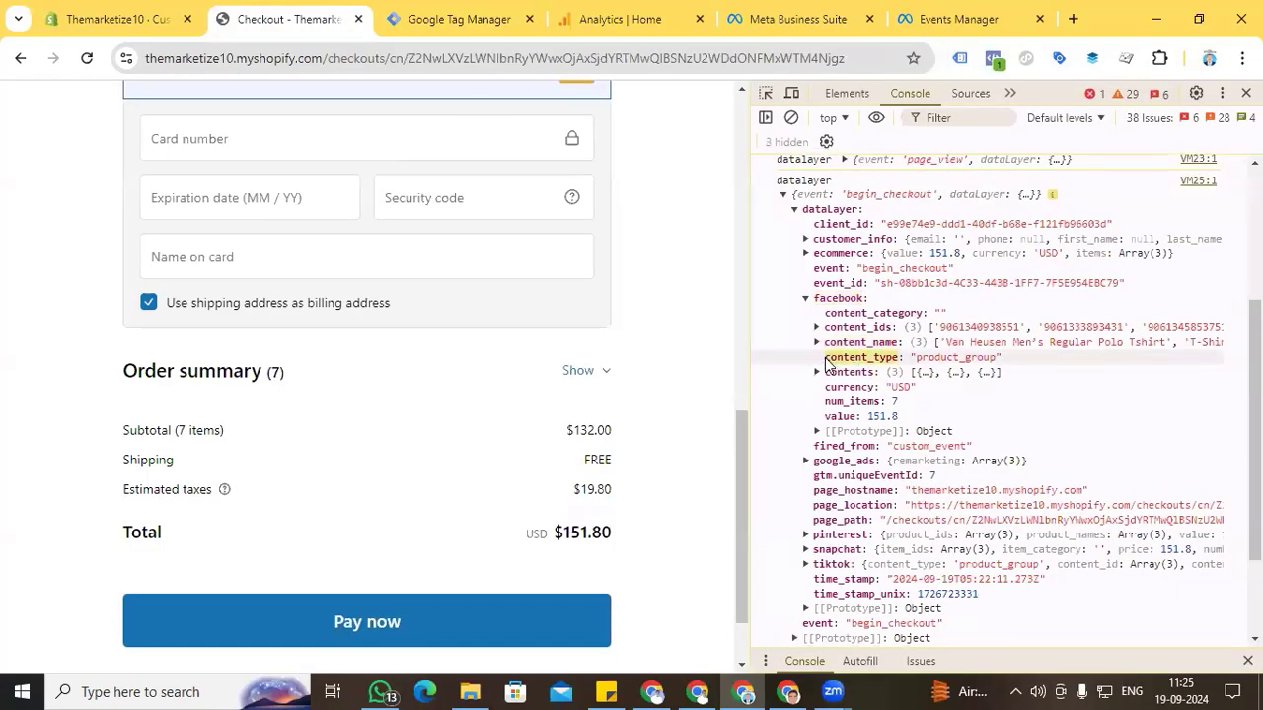
click(458, 19)
text(.)
text(content_type)
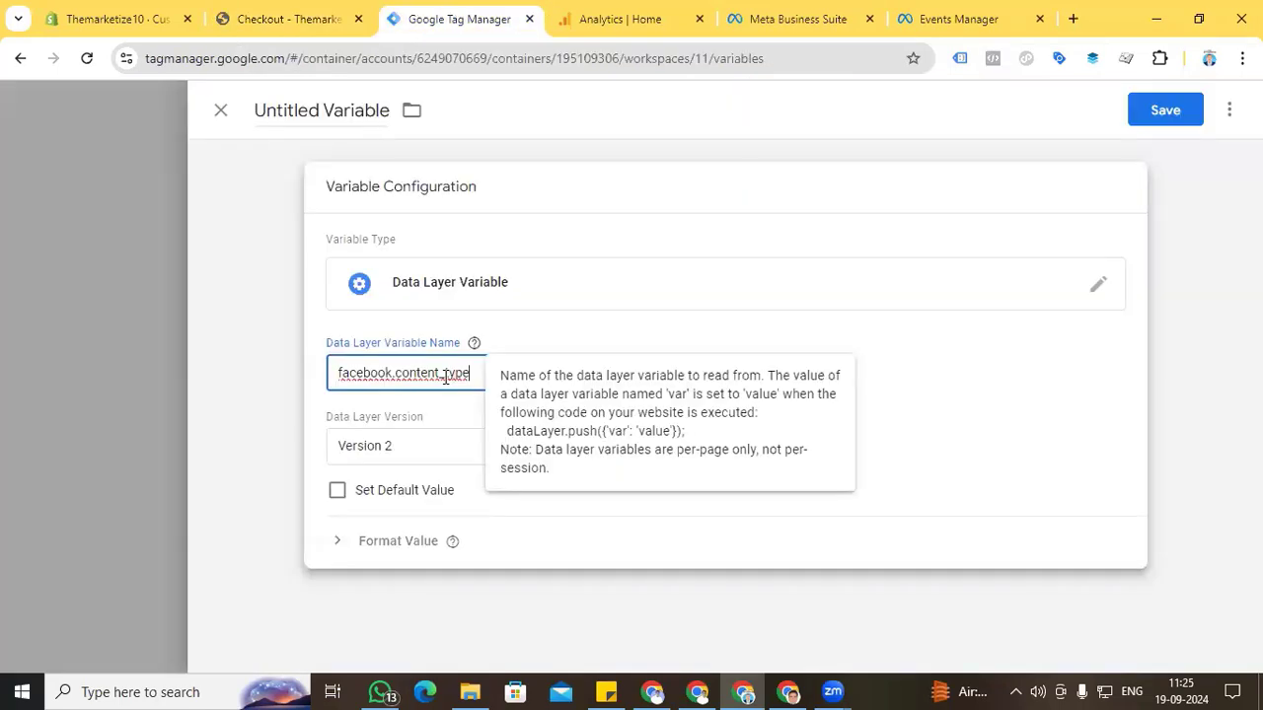
- Title the variable FB content_type and save it
click(328, 109)
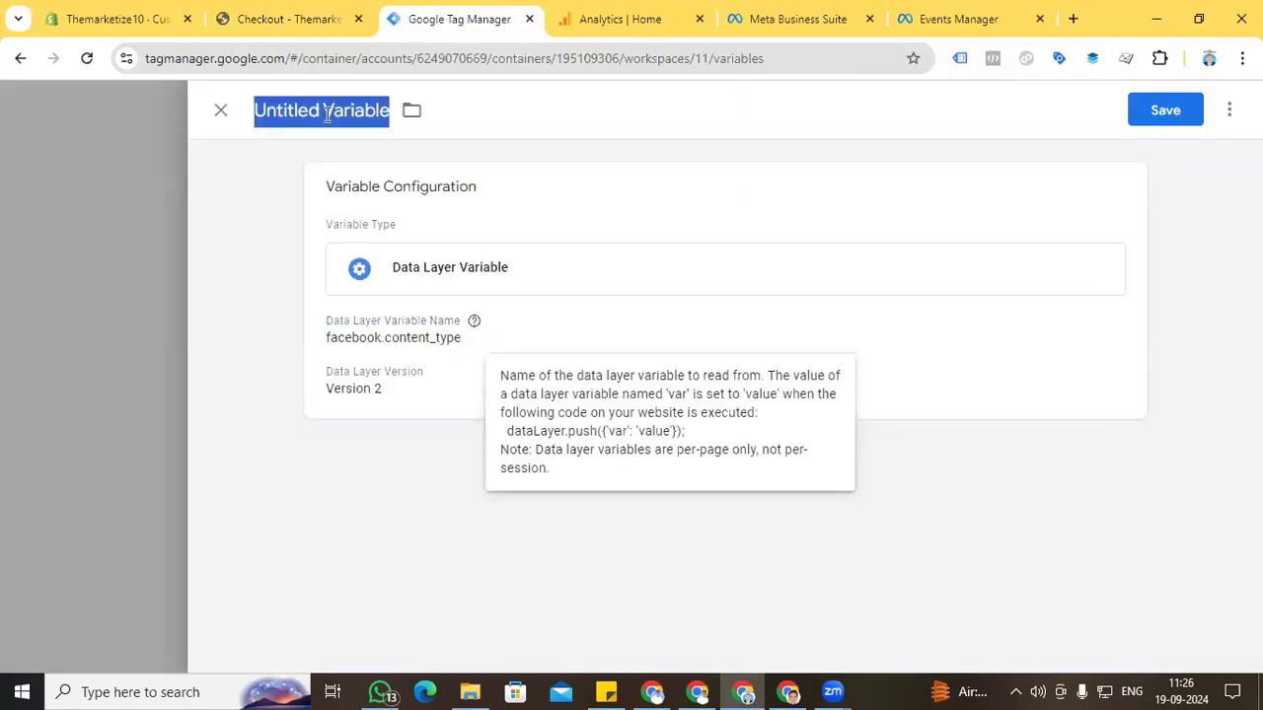
text(FB)
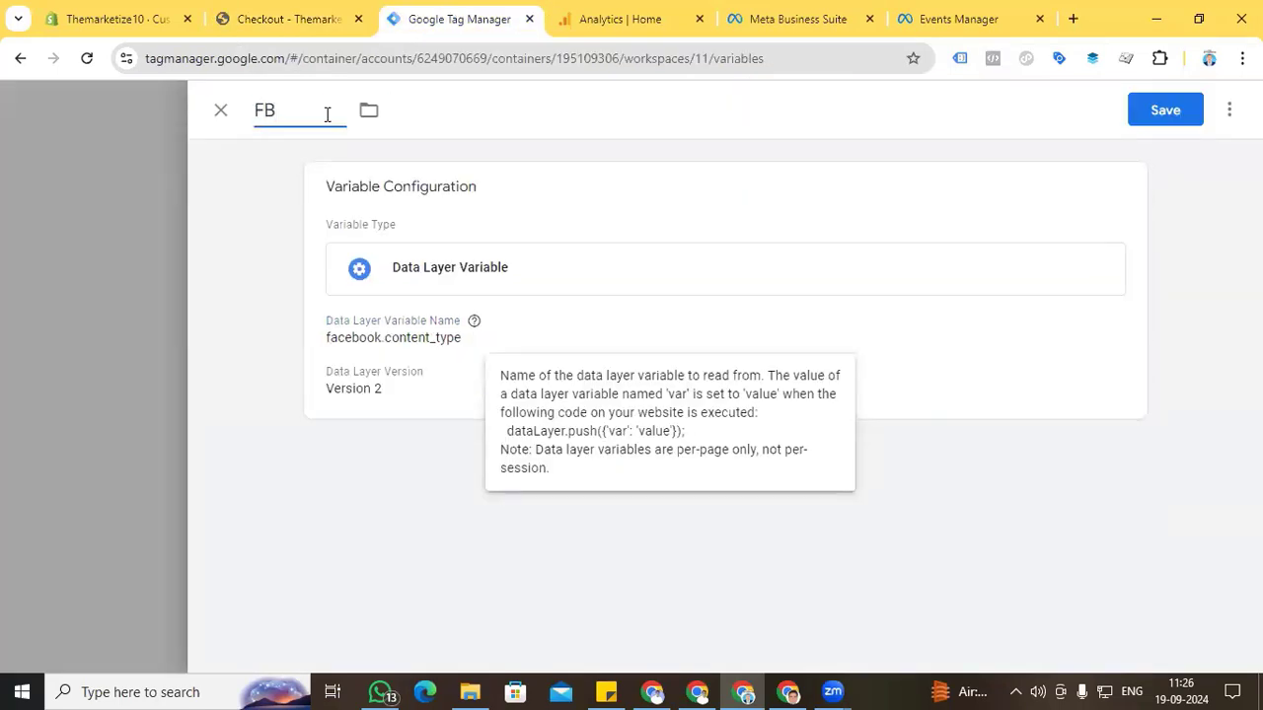
text(content_type)
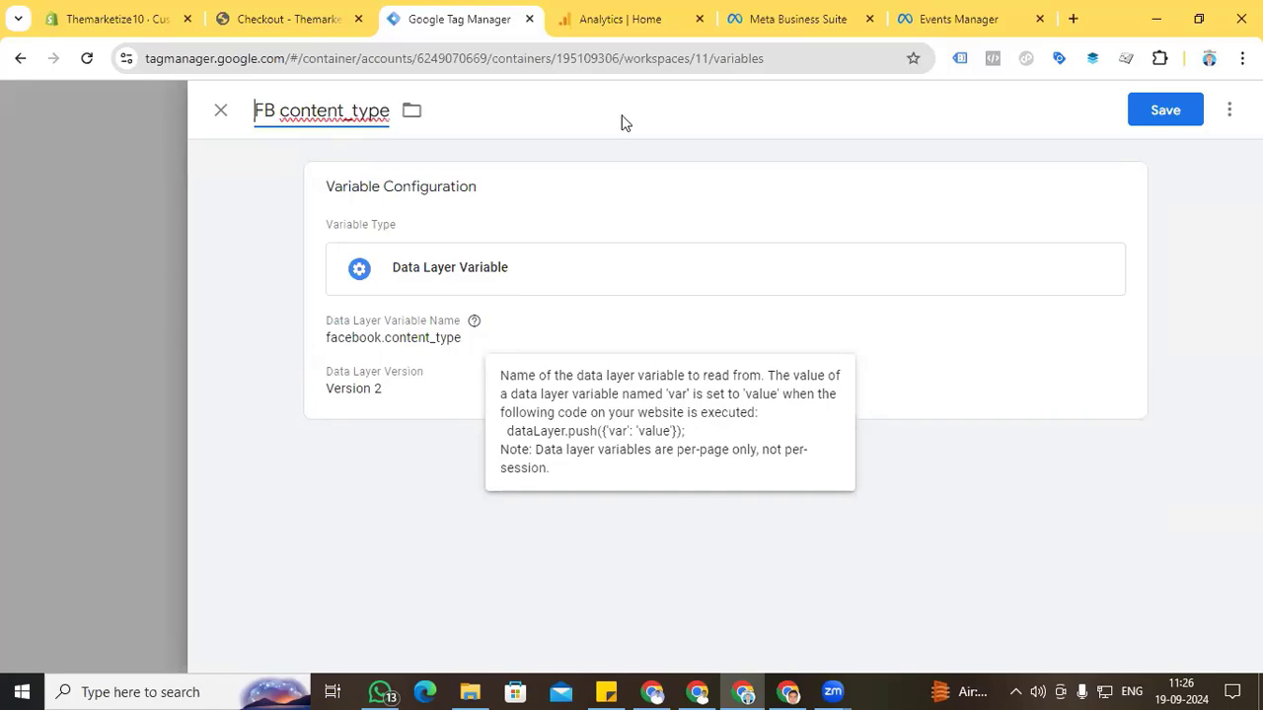
click(1169, 112)
- Create a Data Layer Variable with the Data Layer Variable Name facebook.currency, using the console keys, and save it as FB currency
click(335, 20)
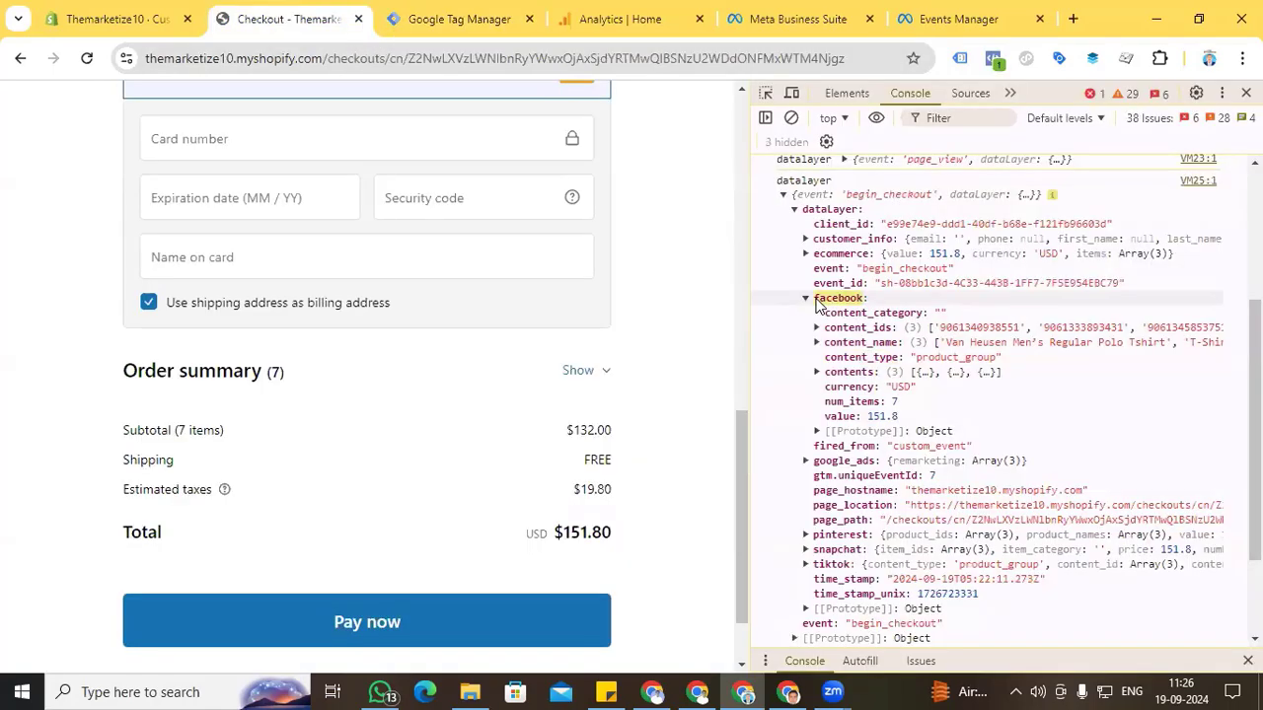
click(456, 19)
click(1176, 284)
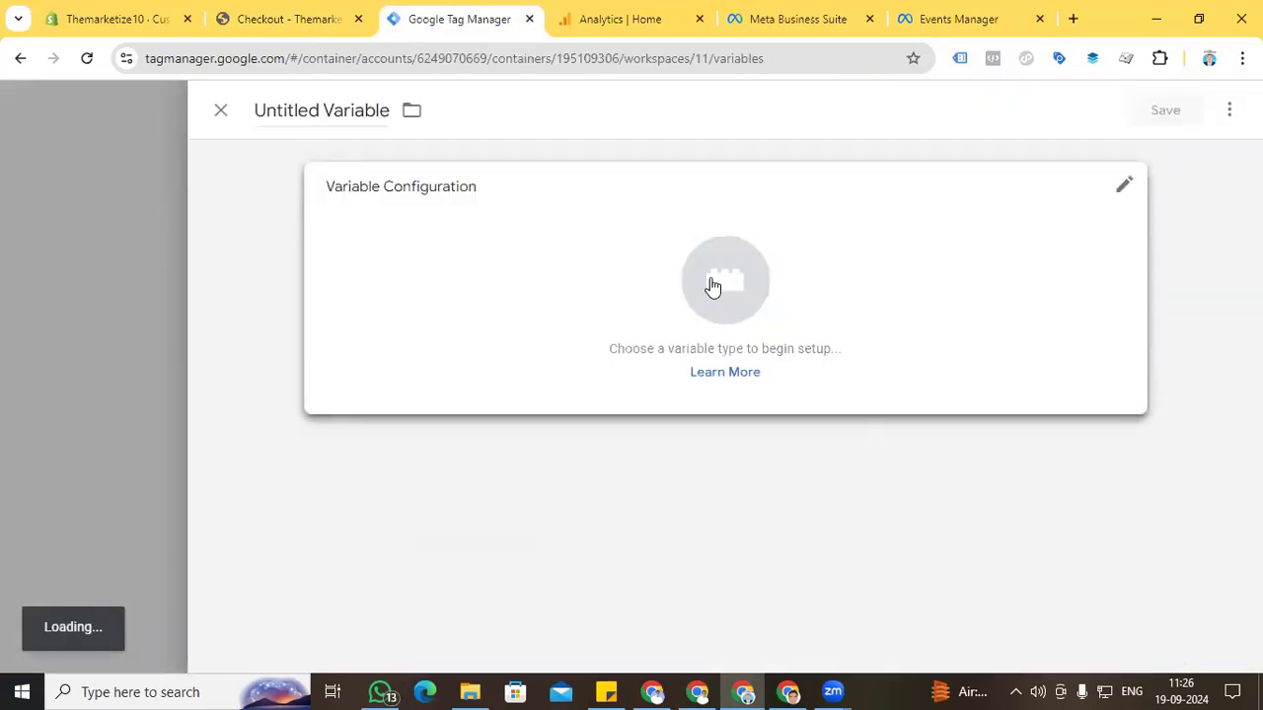
click(711, 285)
click(818, 543)
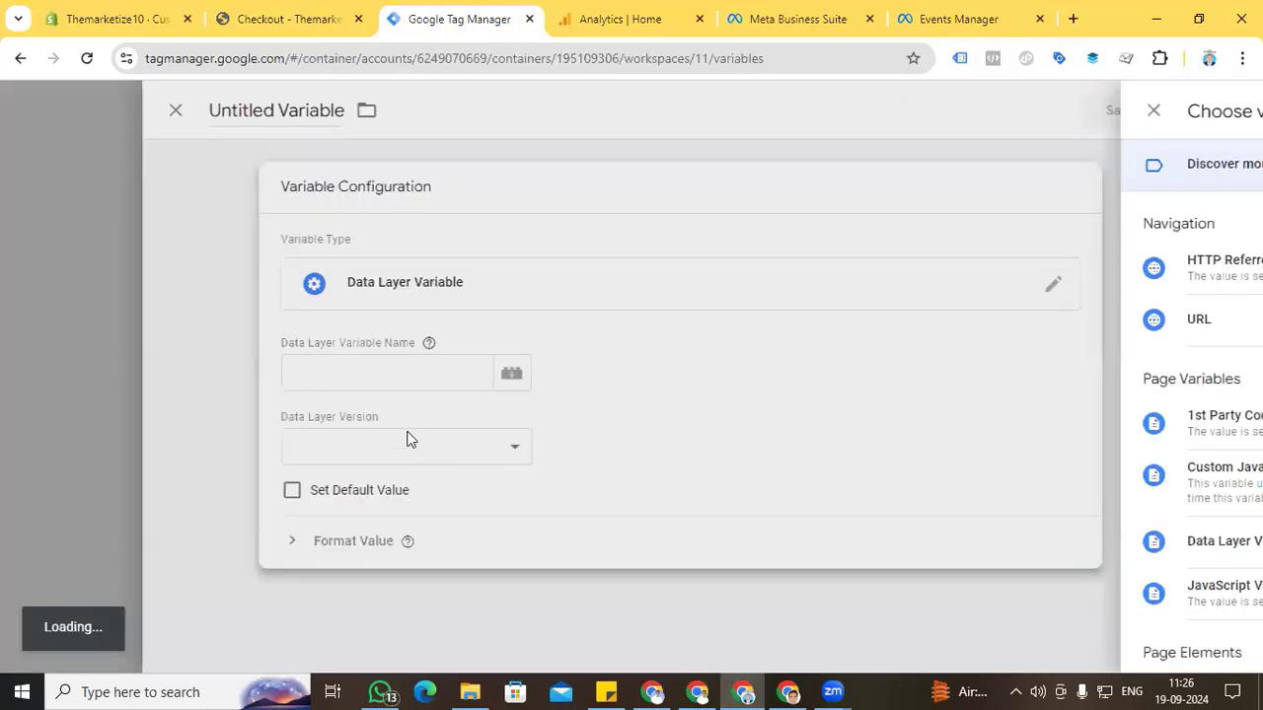
click(375, 372)
text(facebook)
click(296, 19)
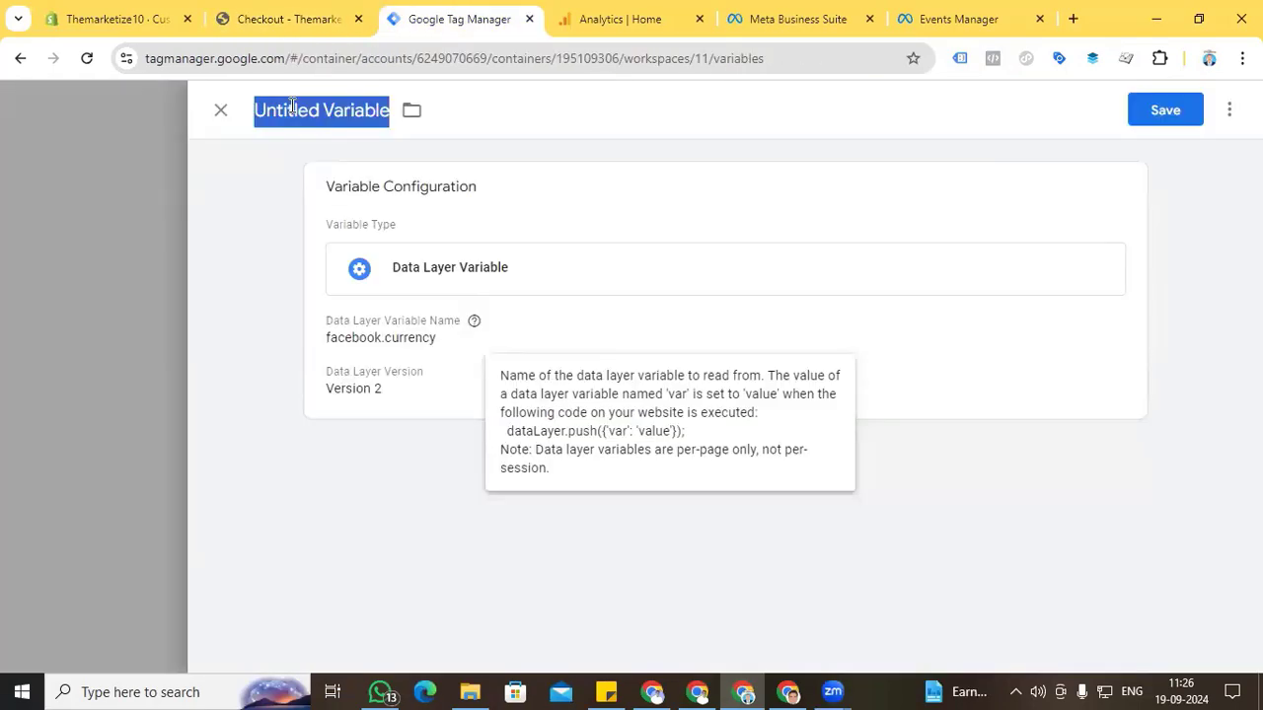
text(FB currency)
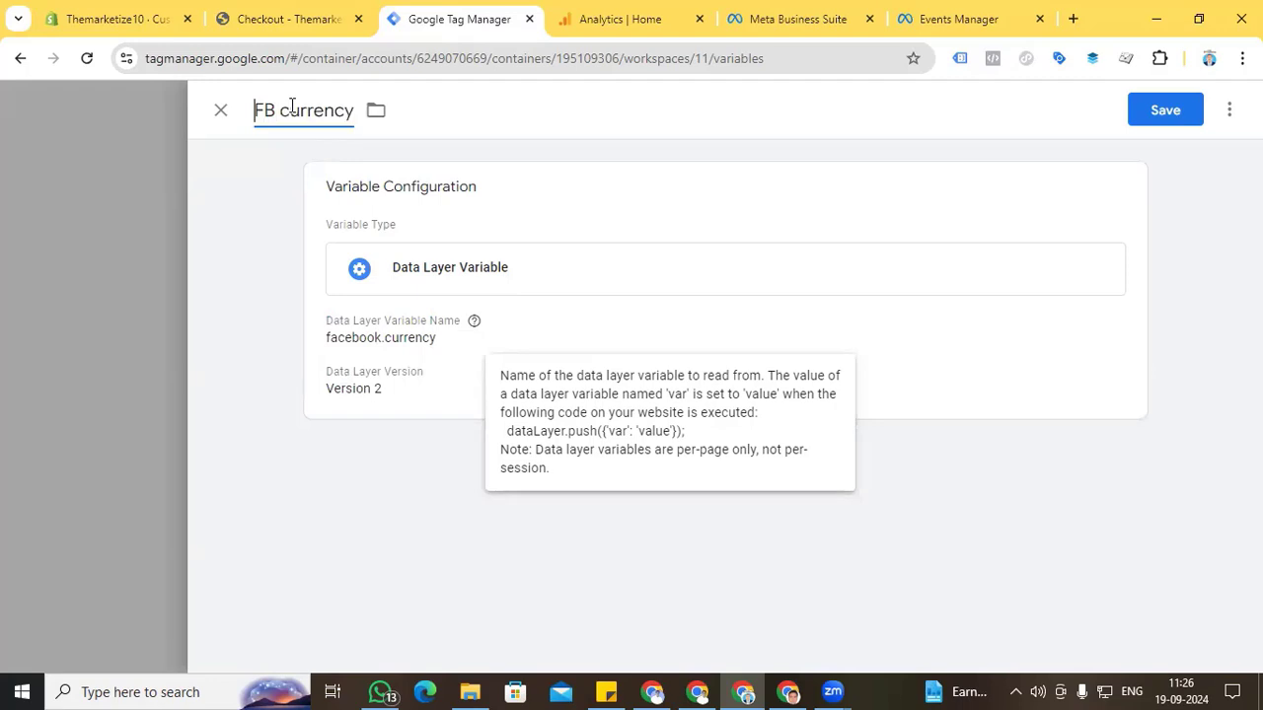
click(1172, 113)
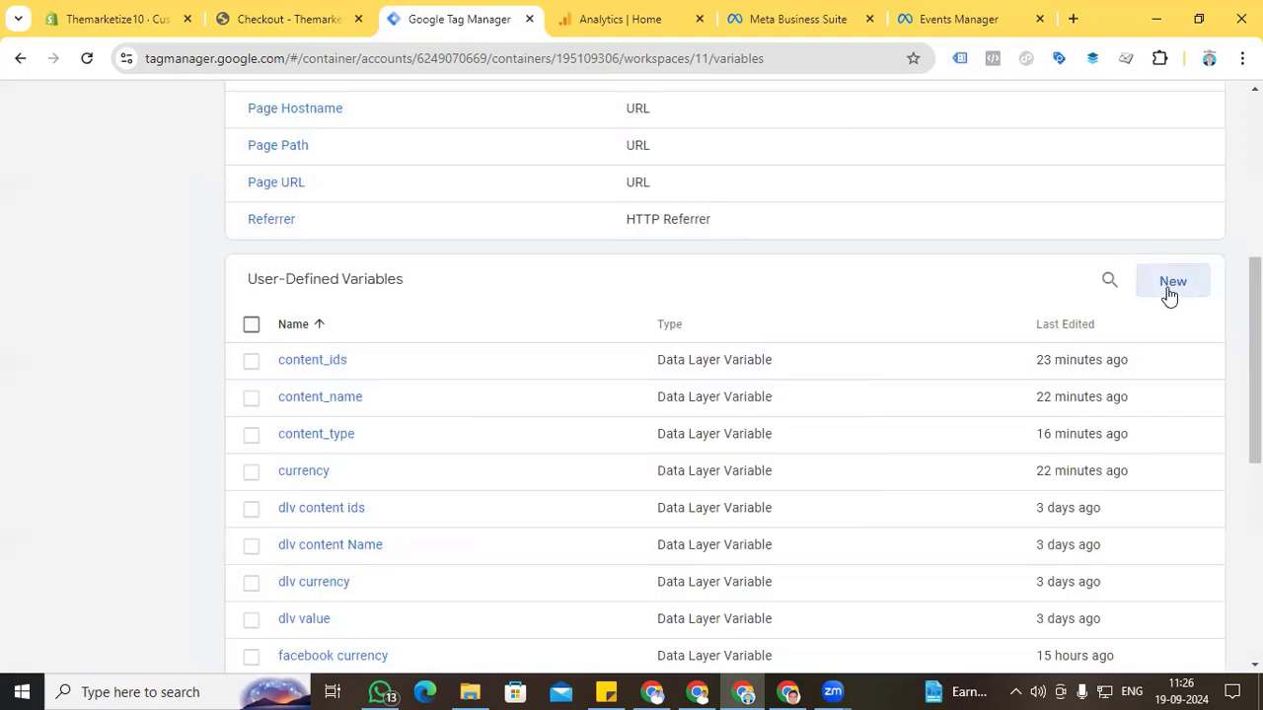
- Set up a new Data Layer Variable with the Data Layer Variable Name facebook.value, copying both keys from the checkout console
click(1172, 282)
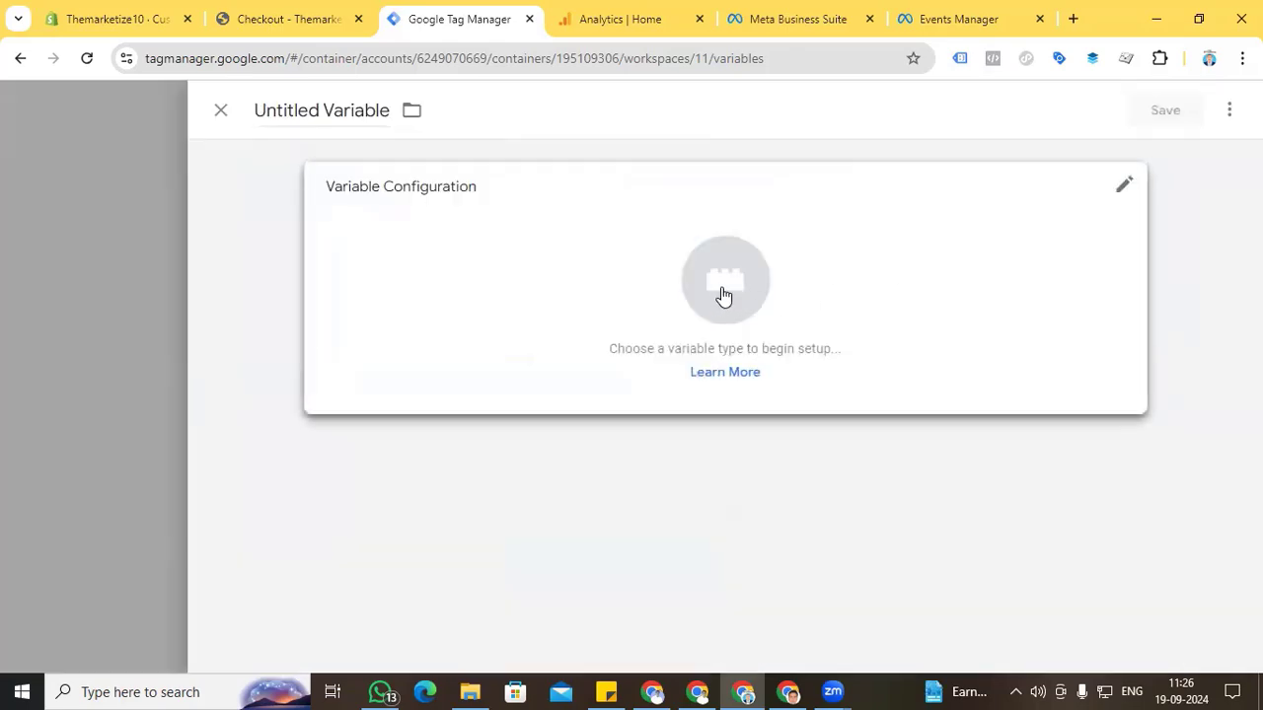
click(724, 293)
click(845, 463)
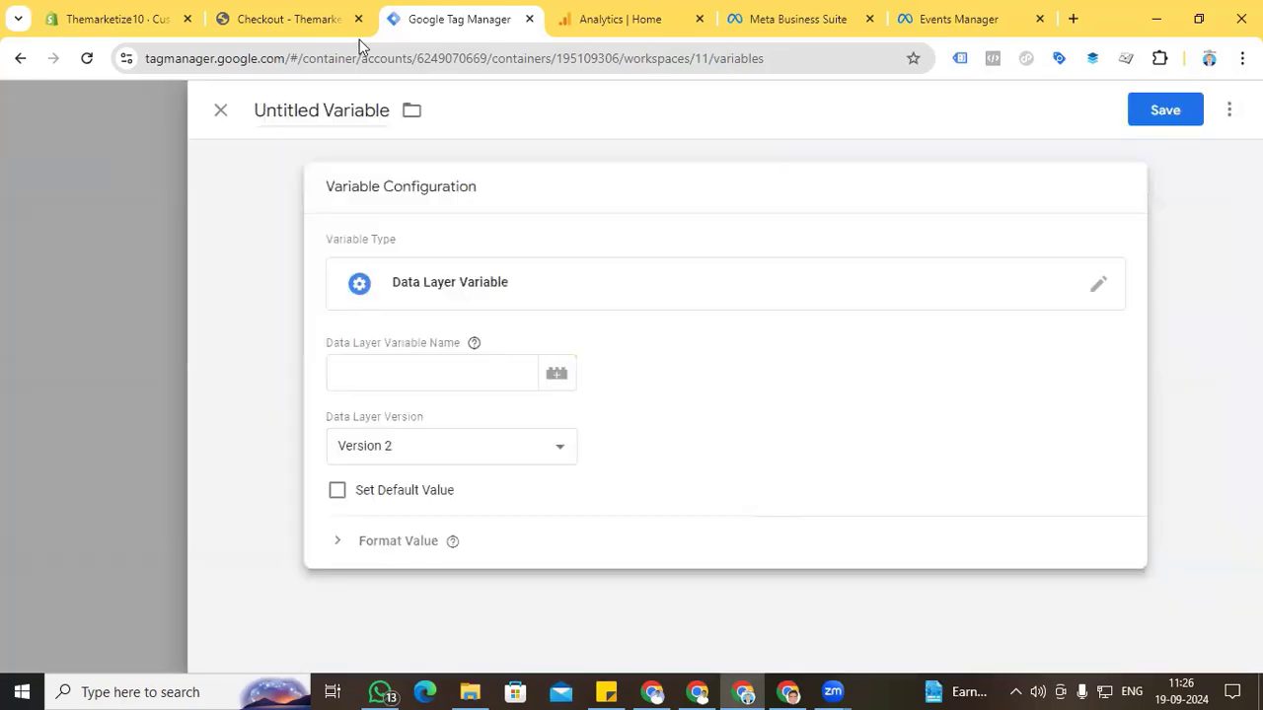
click(340, 24)
drag(862, 300, 815, 300)
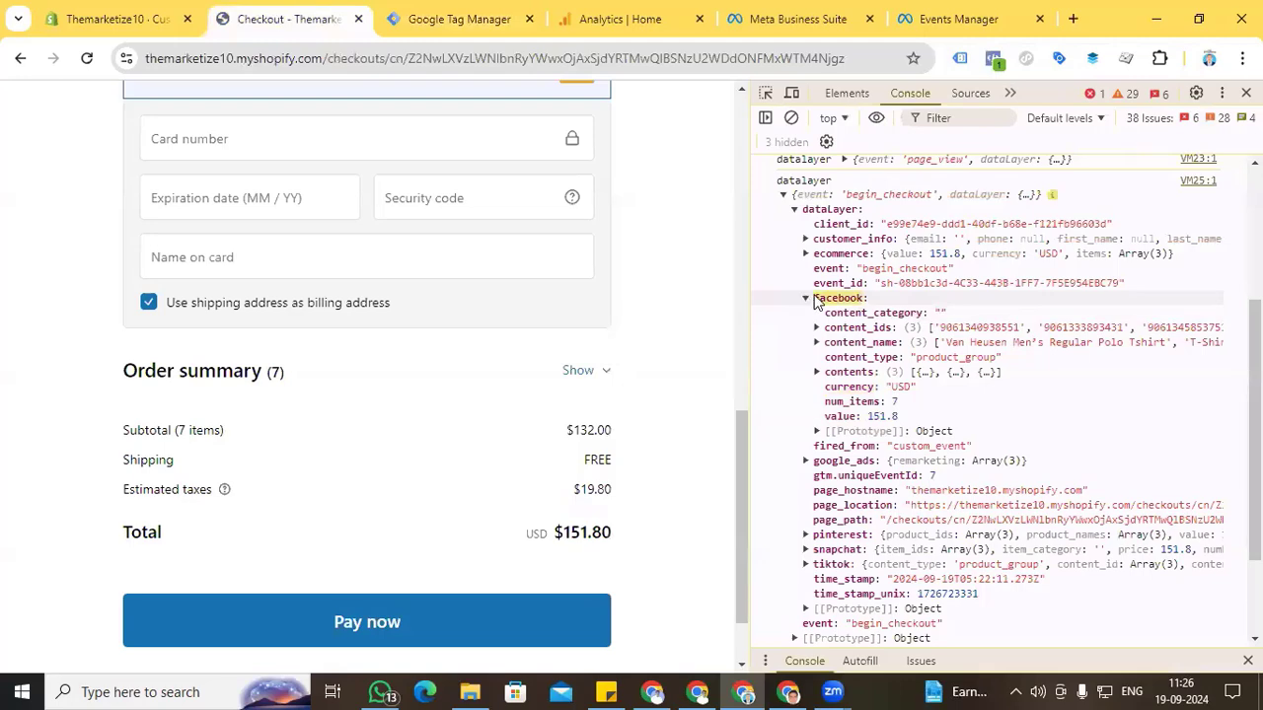
key(ctrl+c)
click(459, 19)
click(432, 372)
key(ctrl+v)
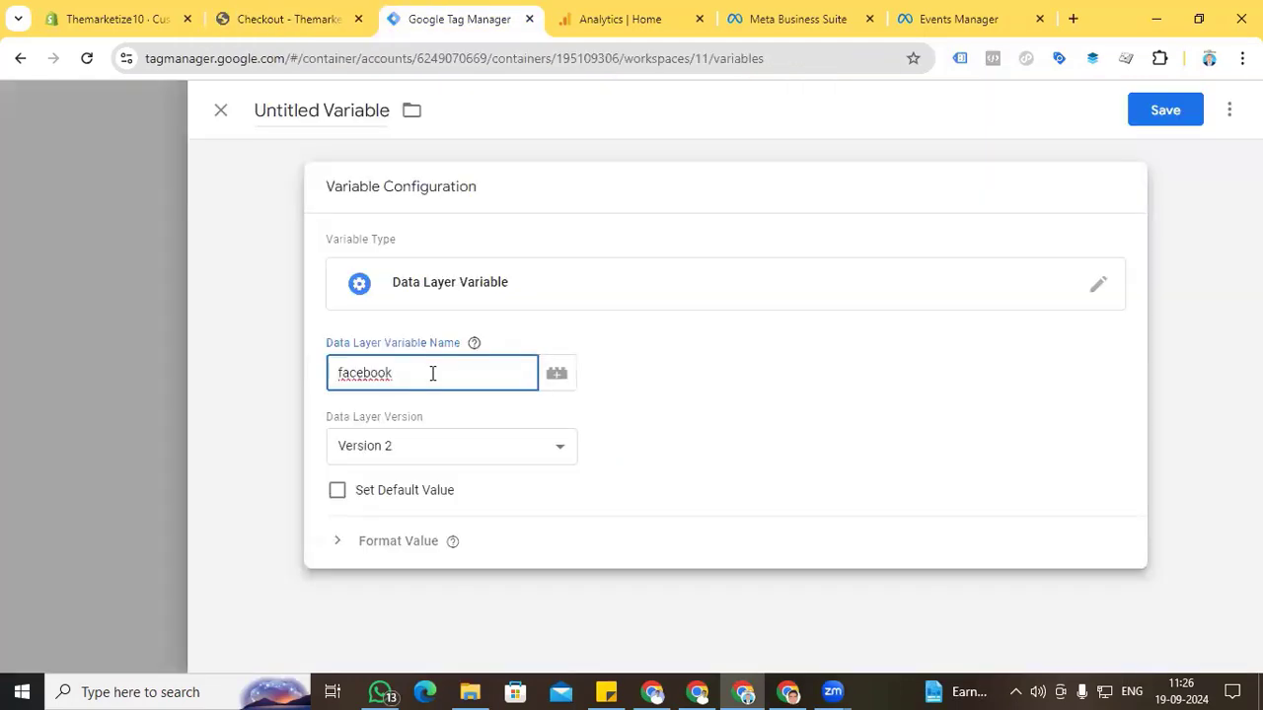
text(.)
click(277, 10)
drag(856, 419, 832, 422)
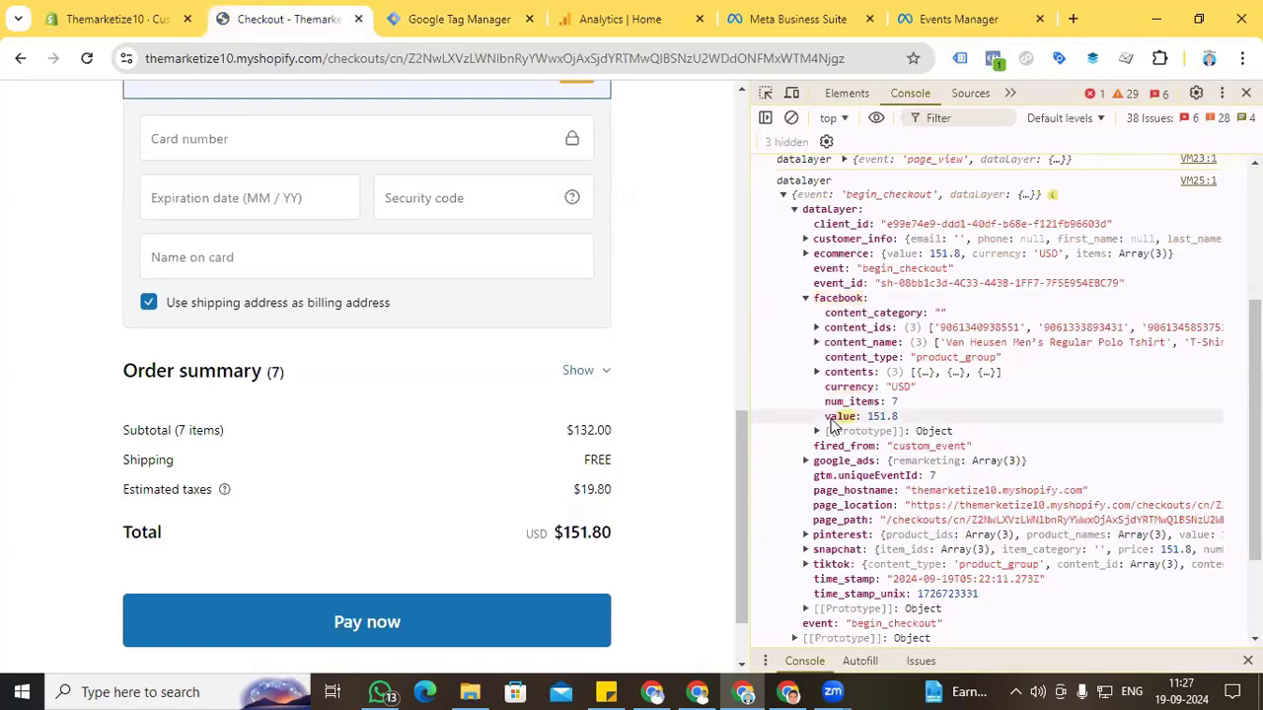
key(ctrl+c)
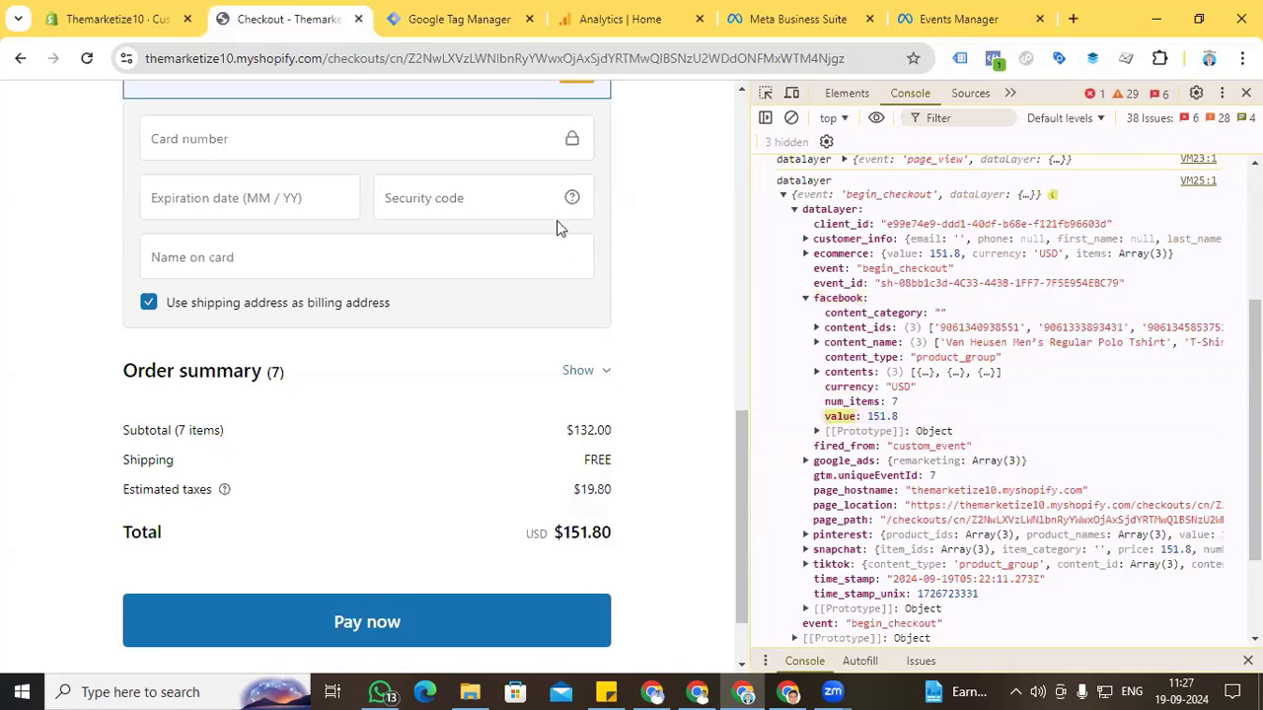
click(456, 19)
key(ctrl+v)
- Title the variable FB value and save it
click(349, 116)
text(F)
key(BackSpace)
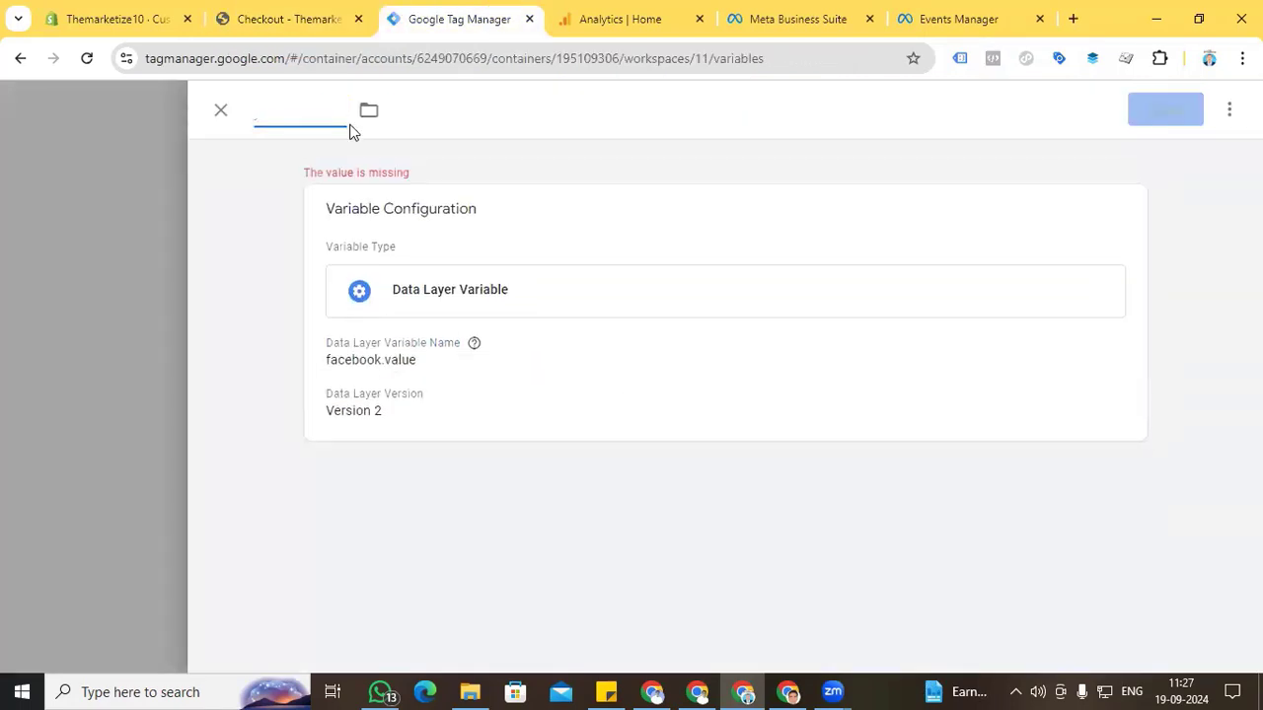
text(FB value)
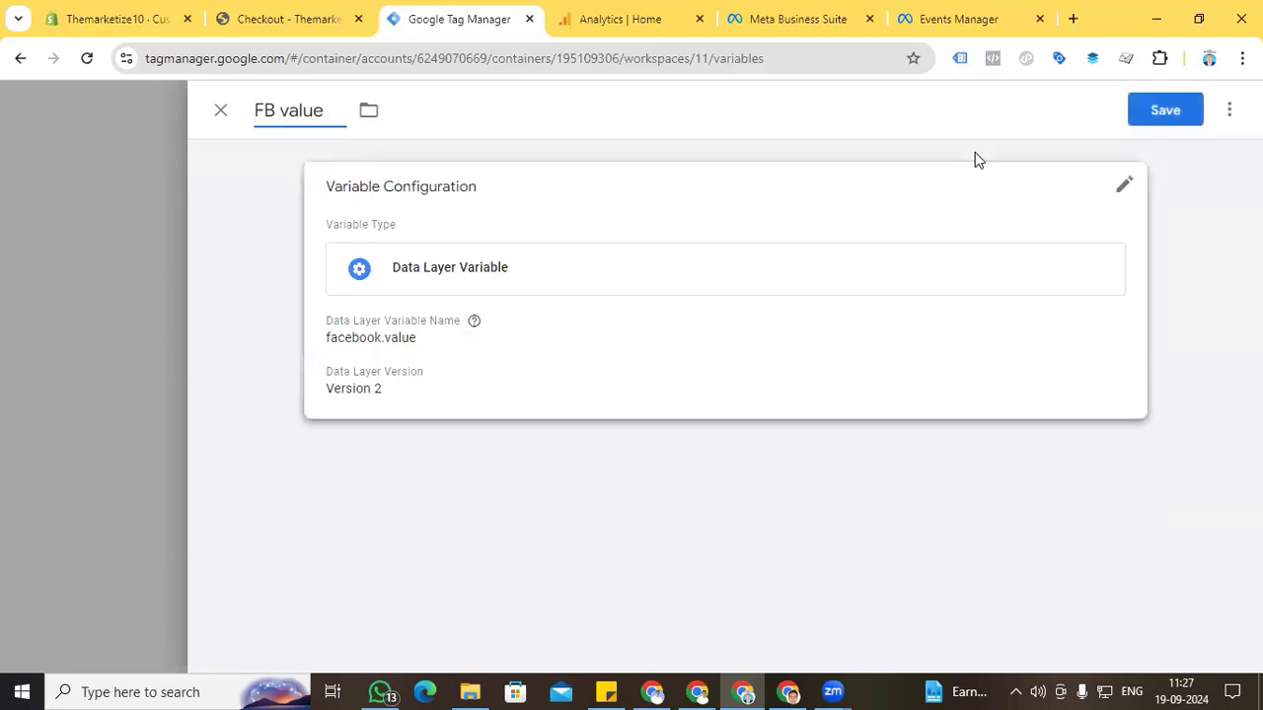
click(1152, 122)
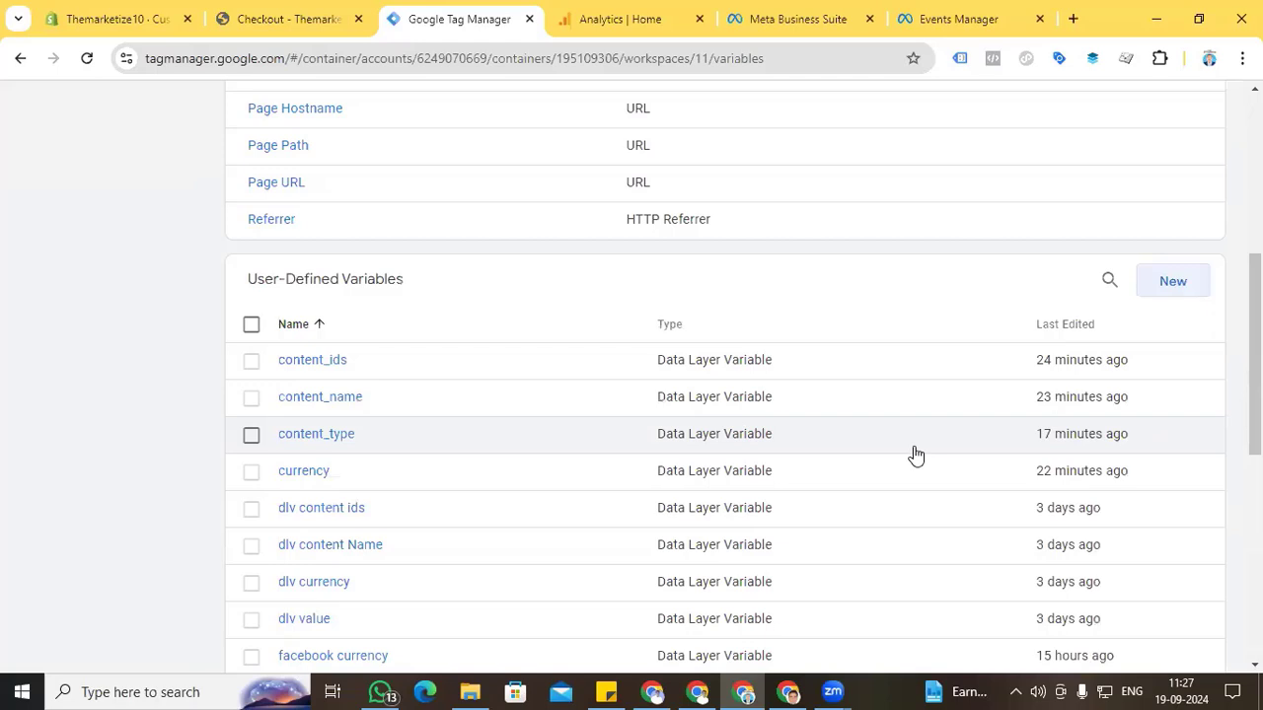
- Start a new trigger in the workspace with Custom Event as its trigger type
scroll(916, 454, up, 3)
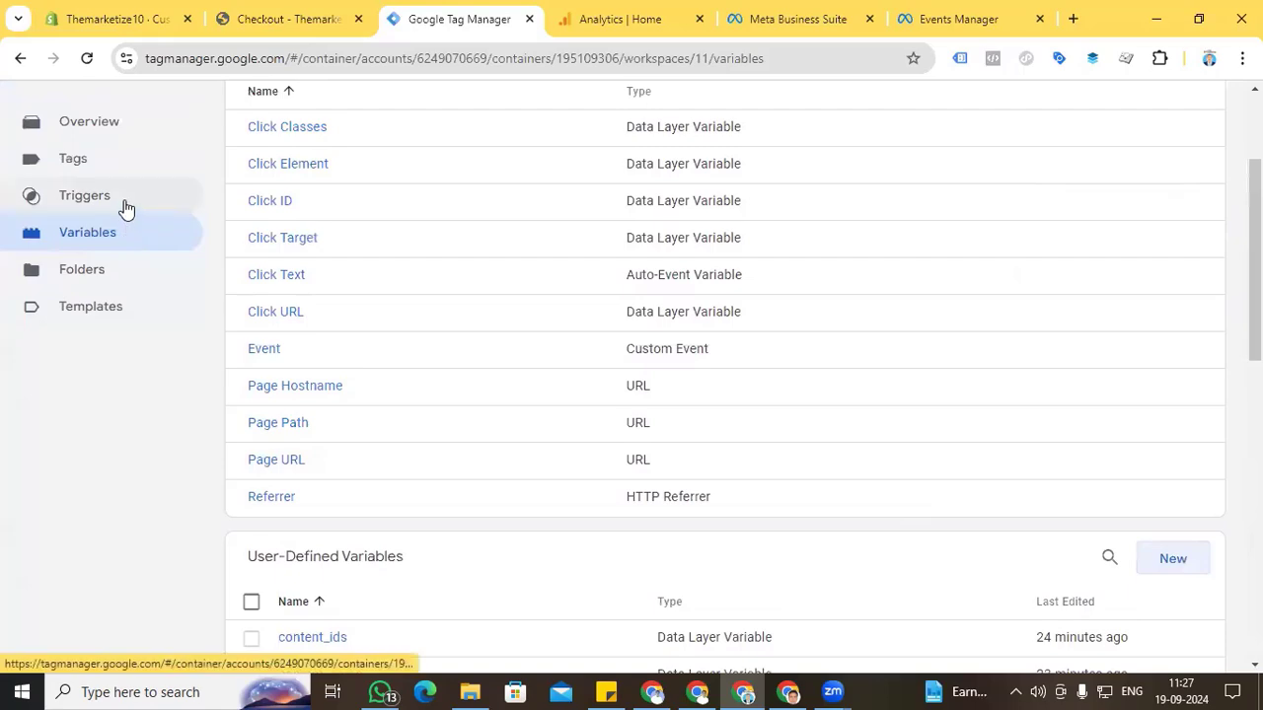
click(125, 207)
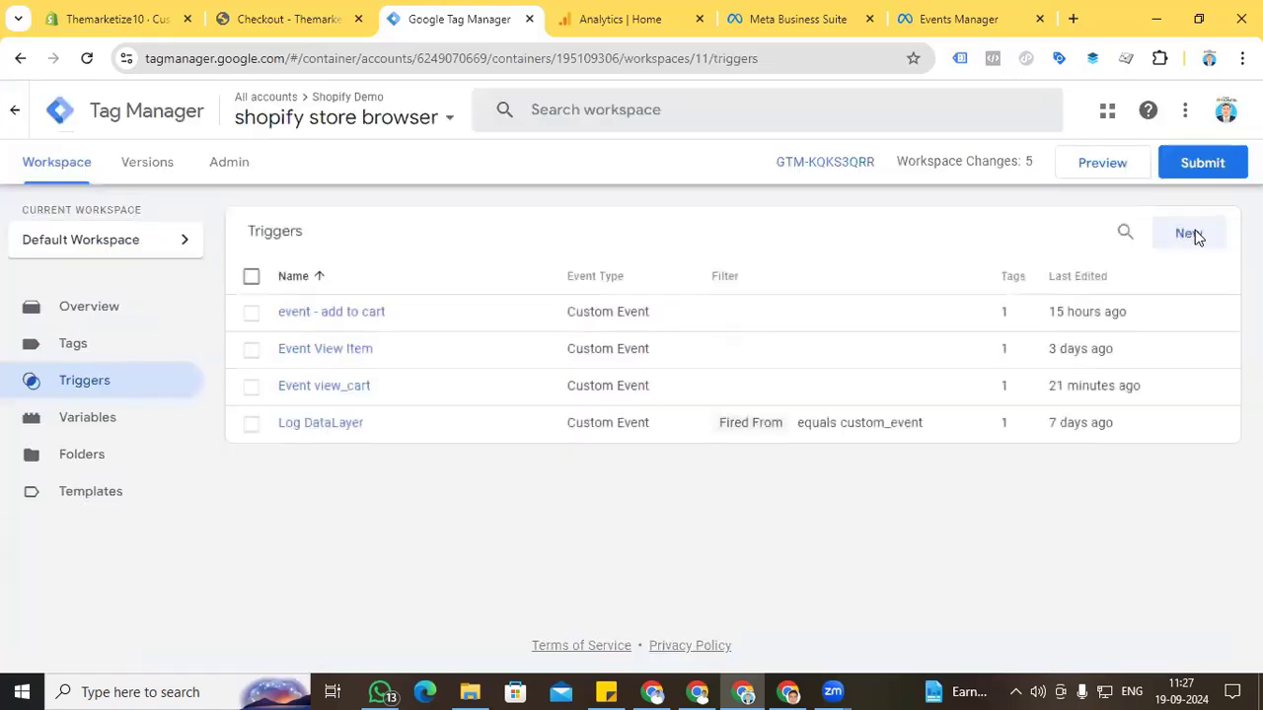
click(1180, 234)
click(1082, 257)
scroll(810, 503, down, 5)
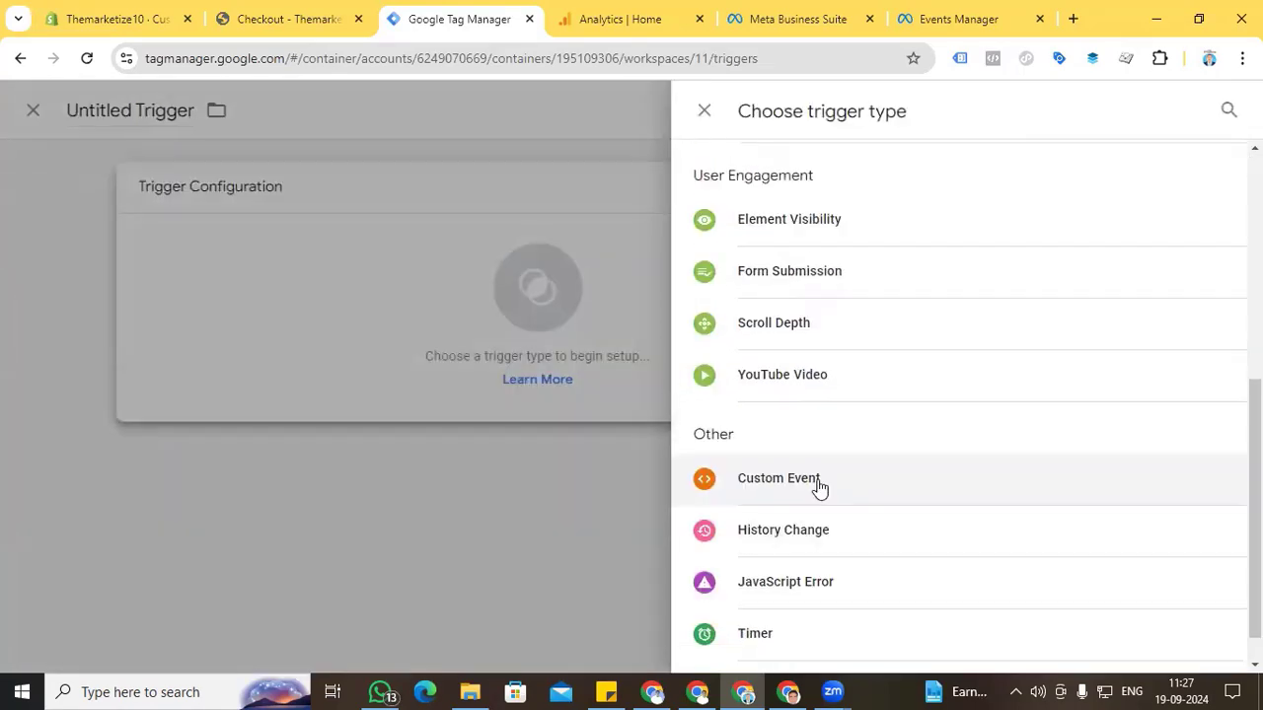
click(818, 482)
- Set the trigger's event name to begin_checkout, copied from the event value in the checkout console
click(374, 369)
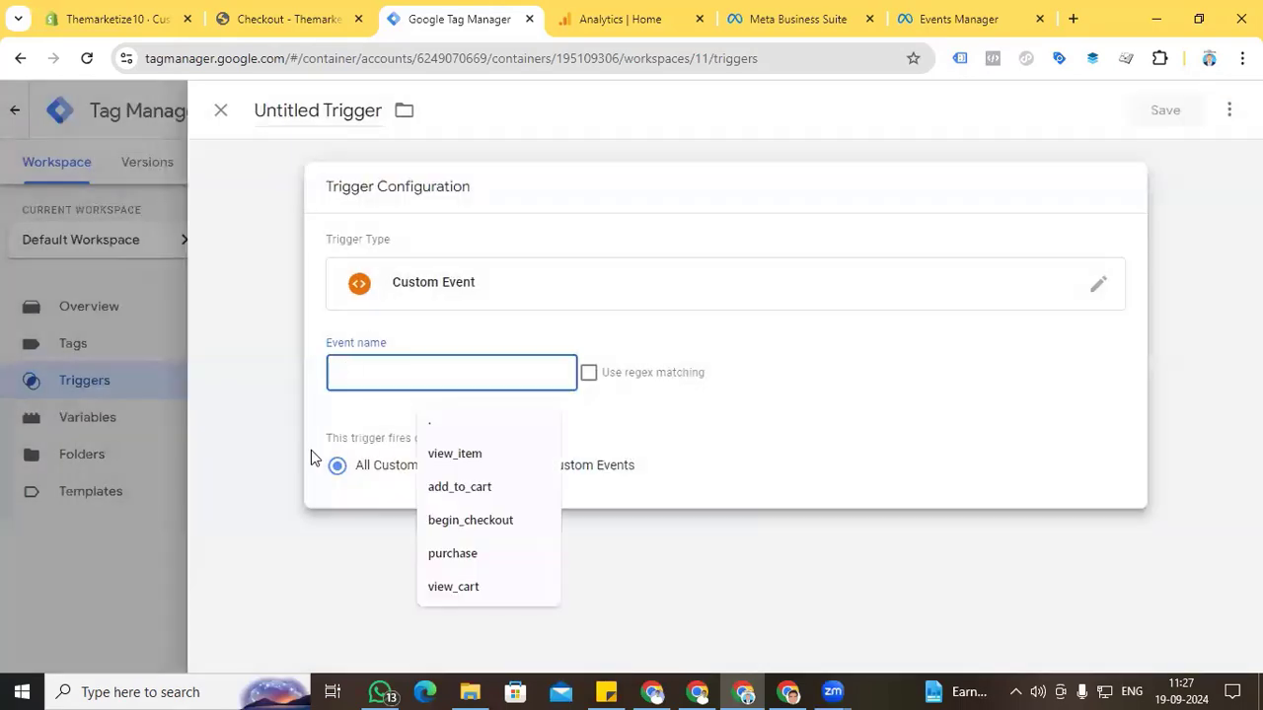
click(287, 547)
click(360, 370)
click(286, 18)
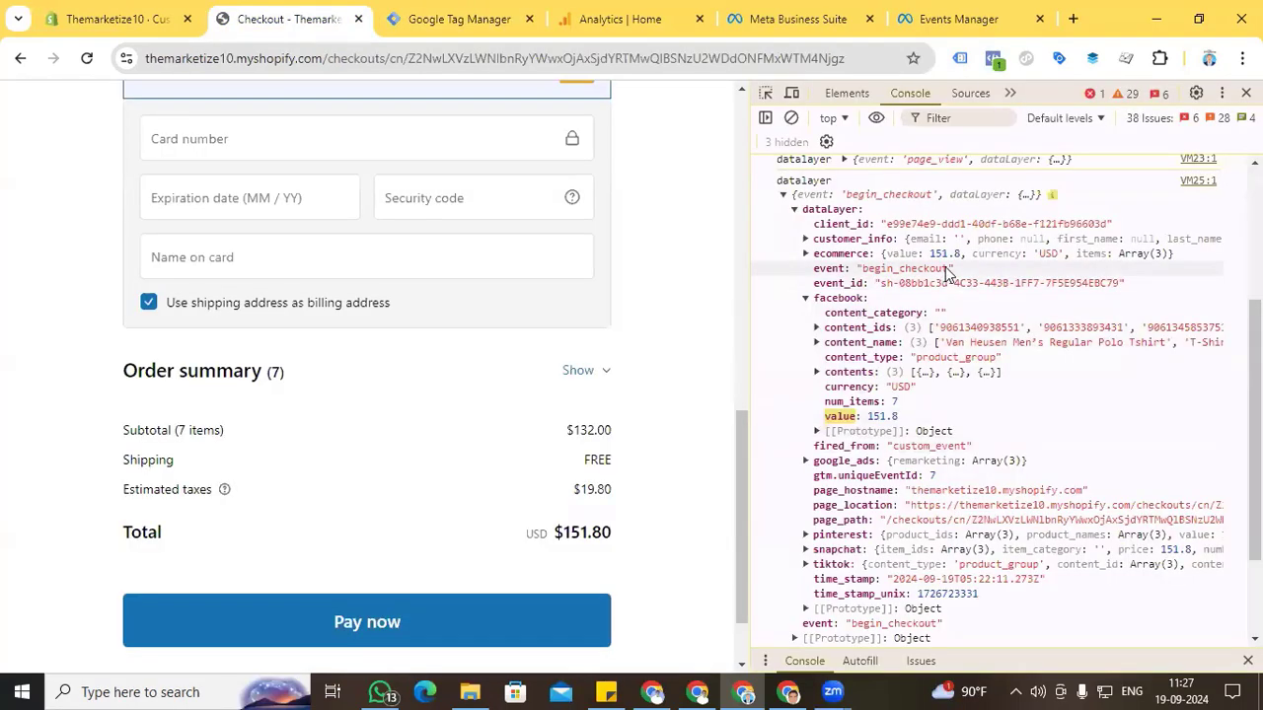
drag(949, 270, 863, 272)
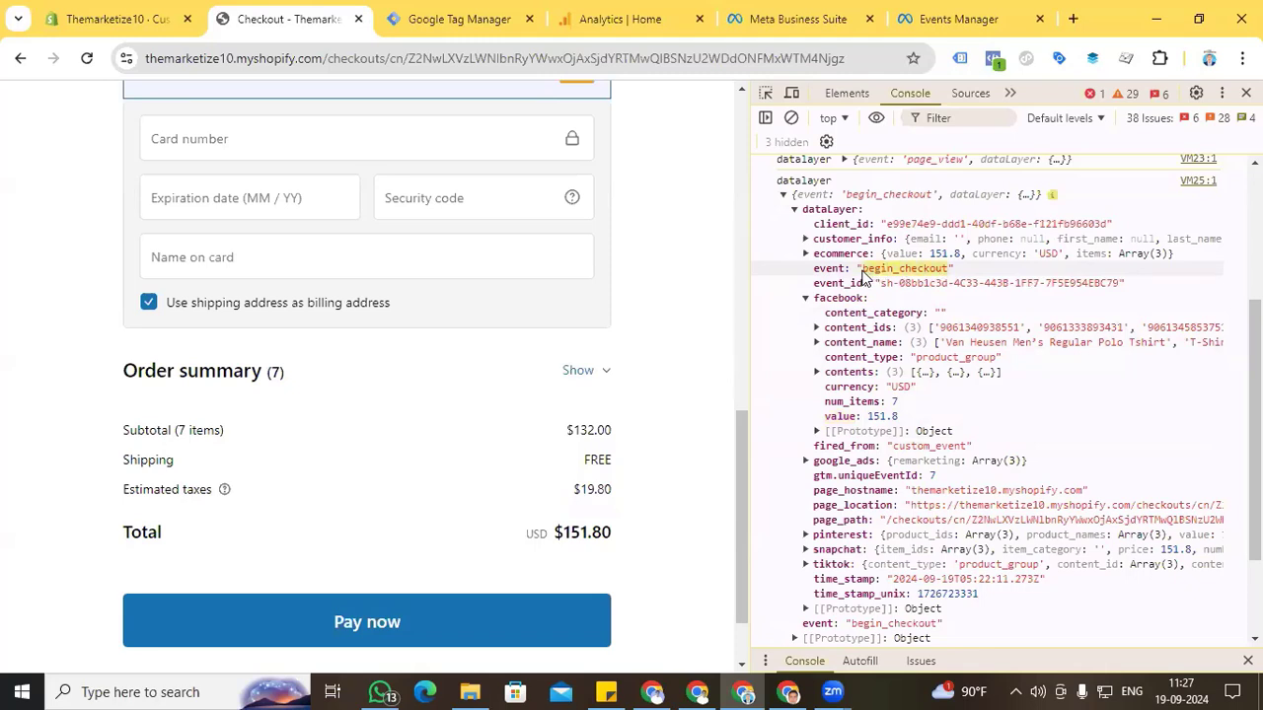
key(ctrl+c)
click(458, 19)
click(437, 373)
key(ctrl+v)
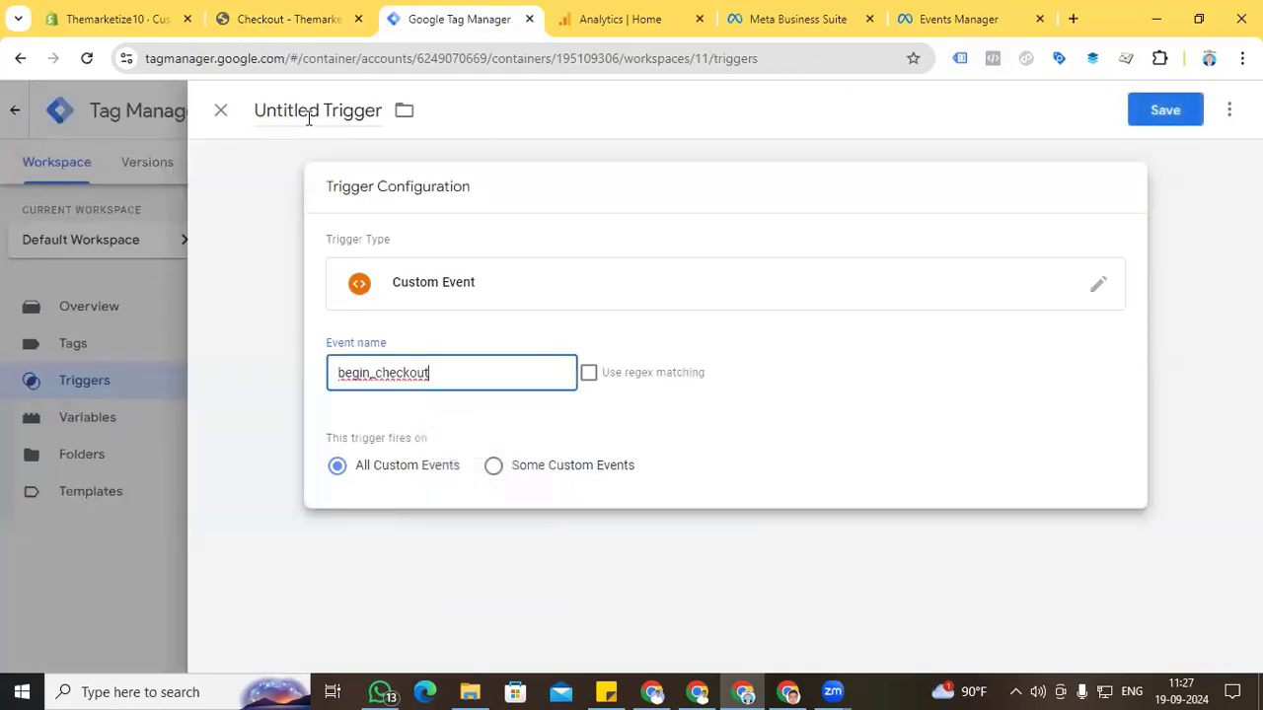
- Title the trigger Event Begin Chekcout and save it
click(312, 114)
text(Eve)
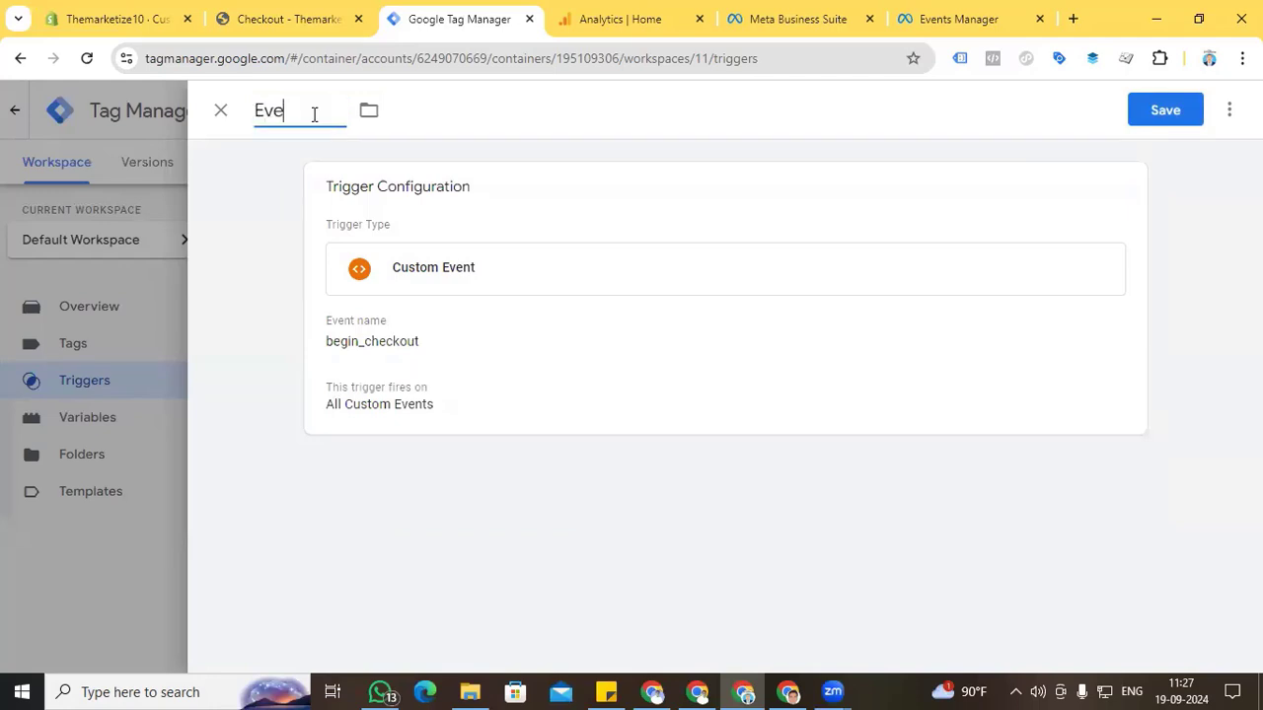
text(nt Begin Chekcout)
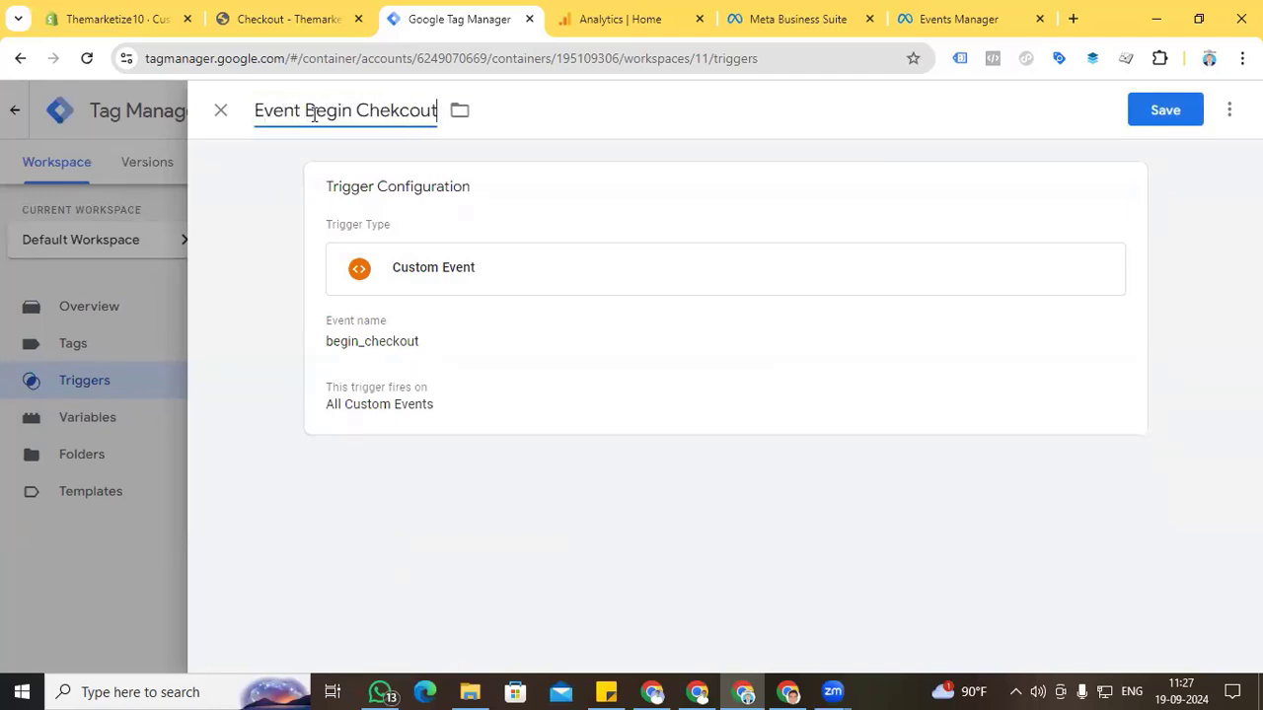
click(1145, 112)
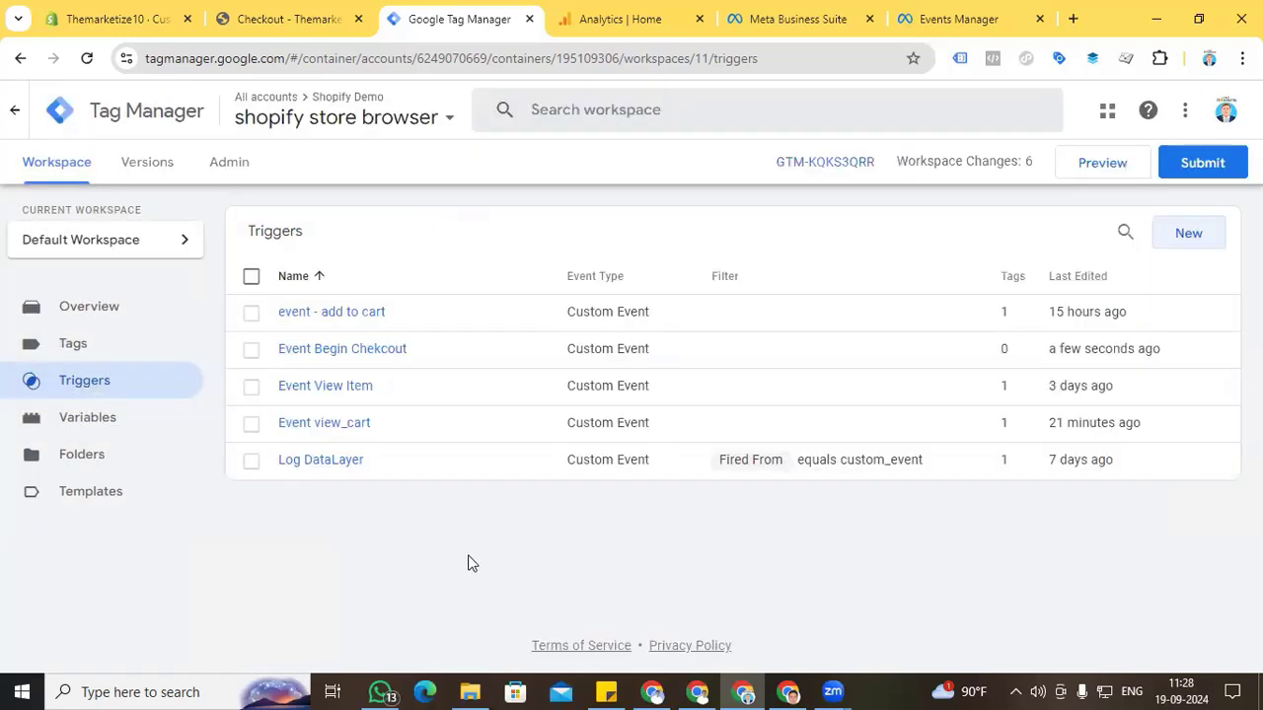
- Start a new tag in the workspace with the Facebook Pixel gallery template as its tag type
click(120, 357)
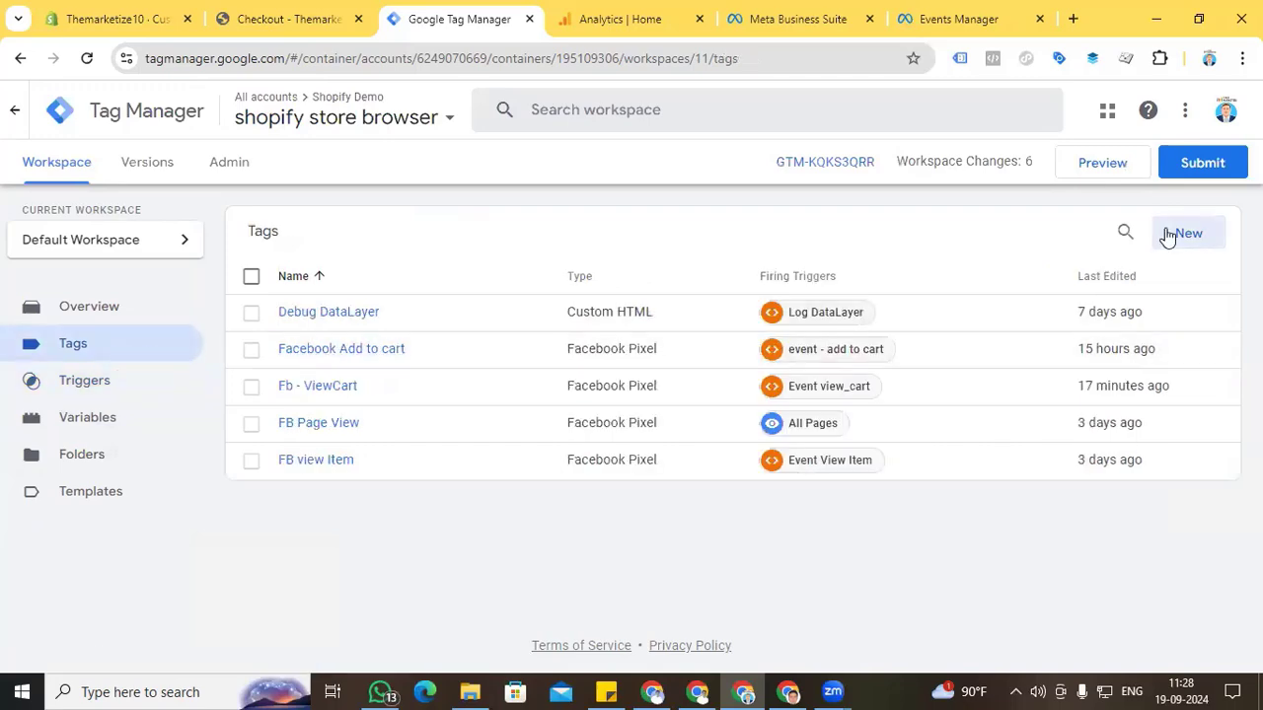
click(1174, 234)
click(733, 283)
scroll(846, 564, down, 10)
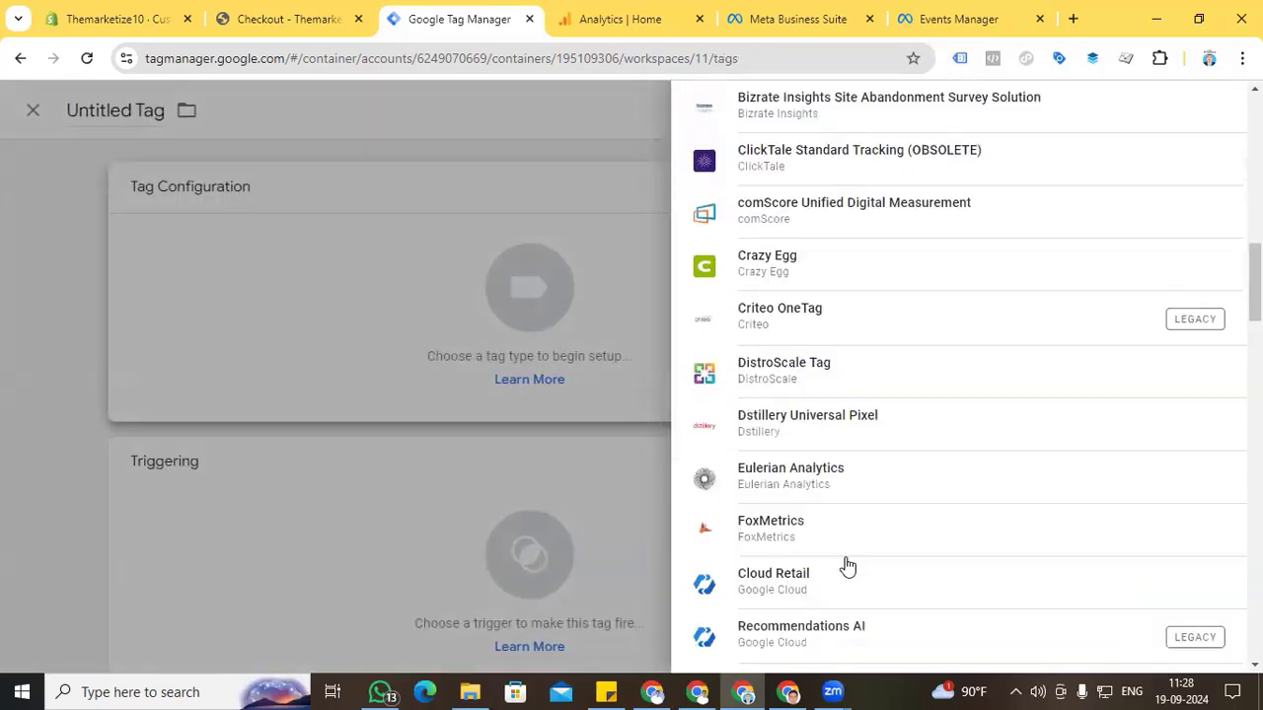
scroll(846, 565, down, 2)
scroll(843, 563, up, 10)
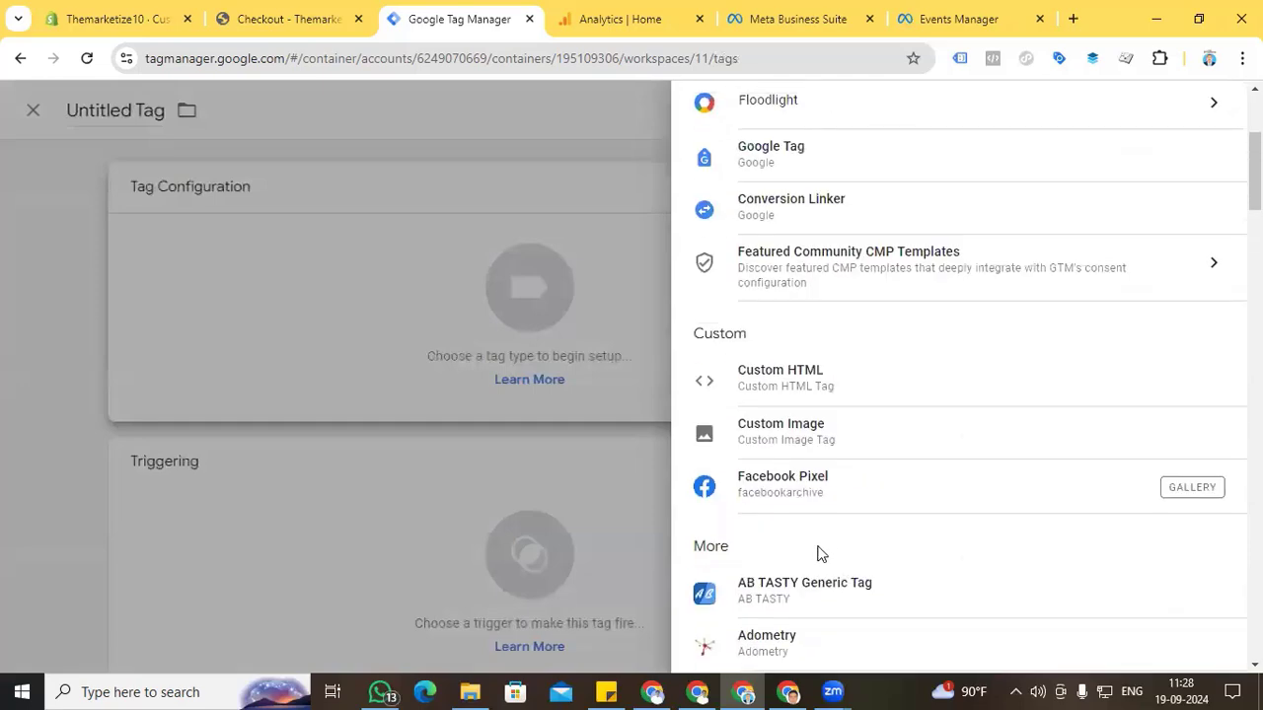
click(796, 498)
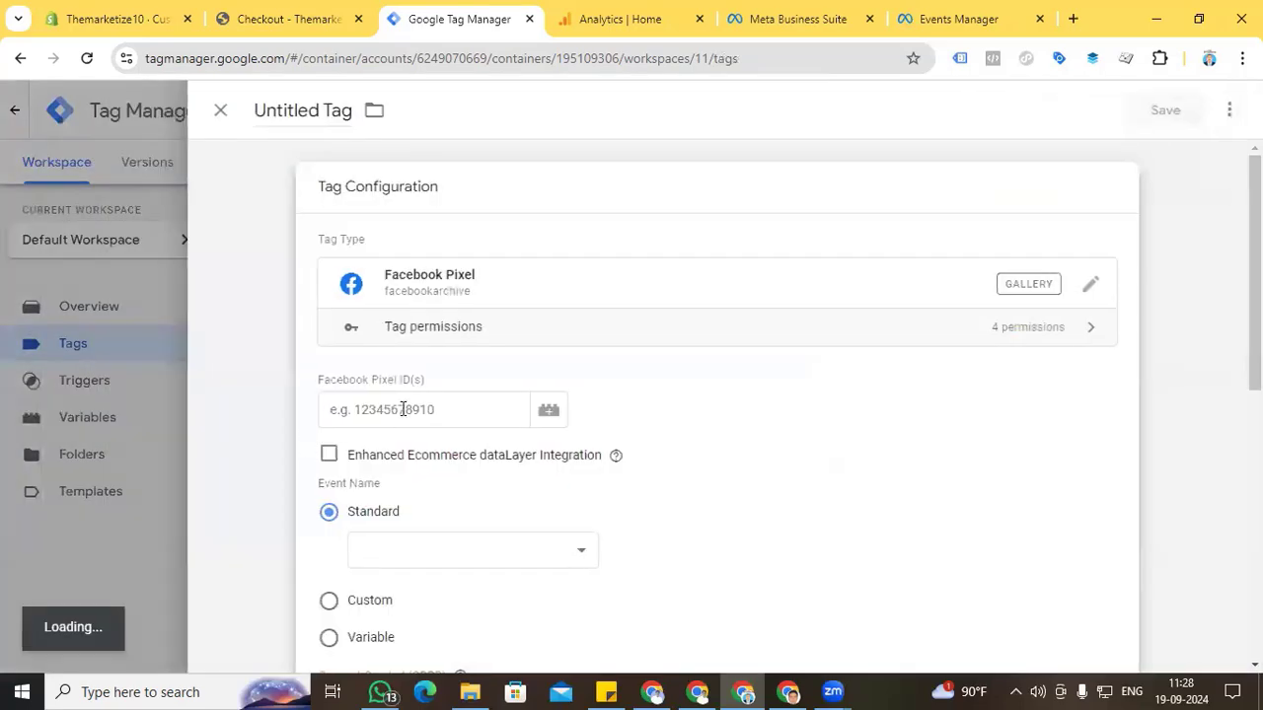
- Set the tag's Facebook Pixel ID(s) to the {{Facebook Pixel}} variable
click(403, 390)
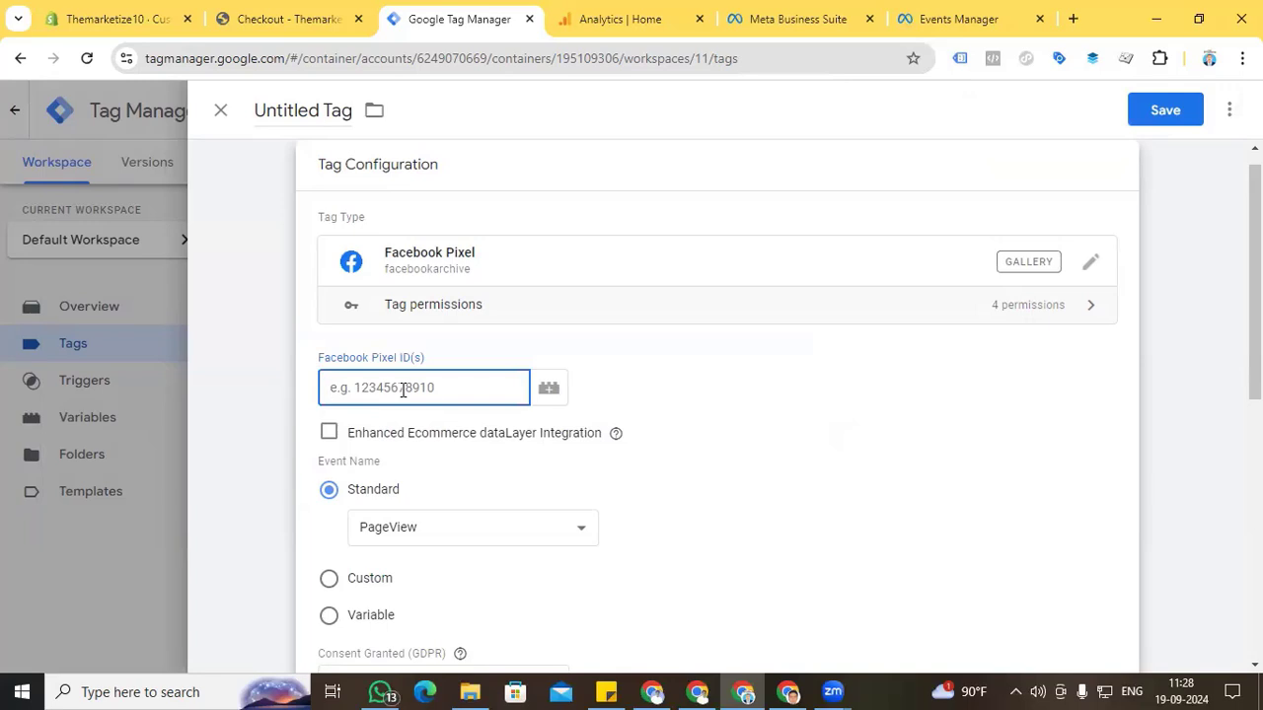
text({{)
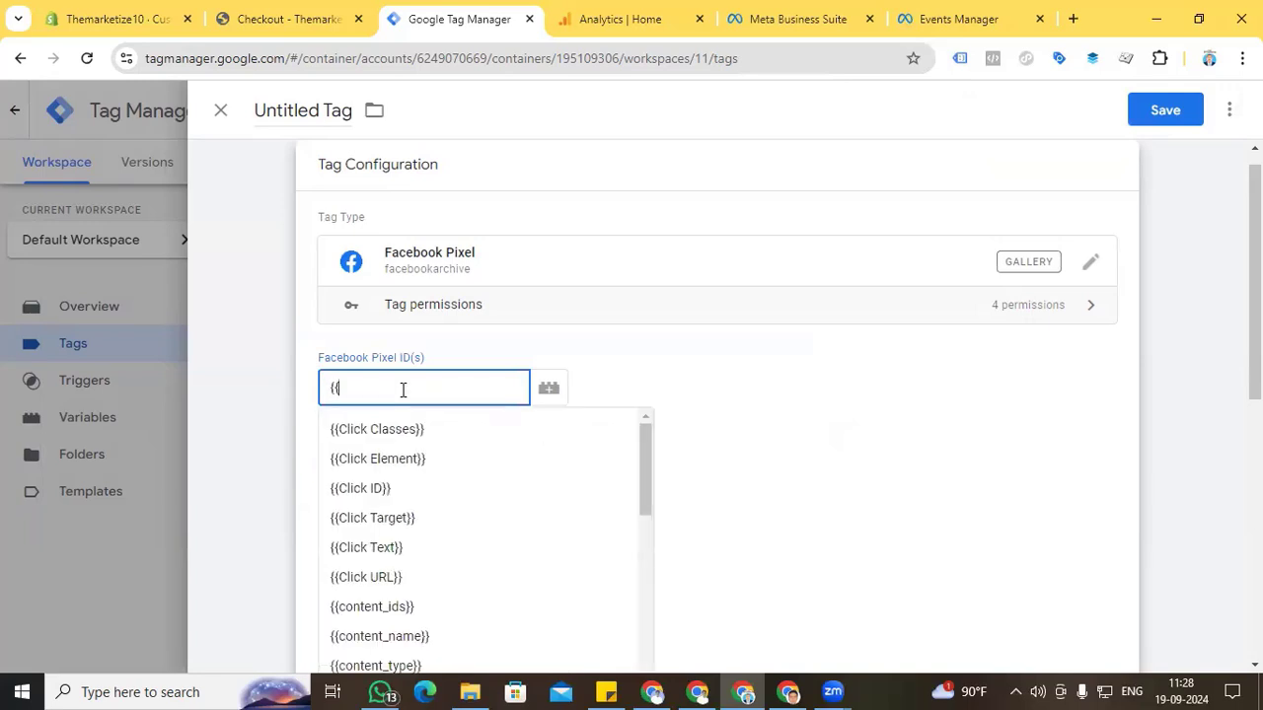
click(412, 430)
scroll(409, 435, down, 1)
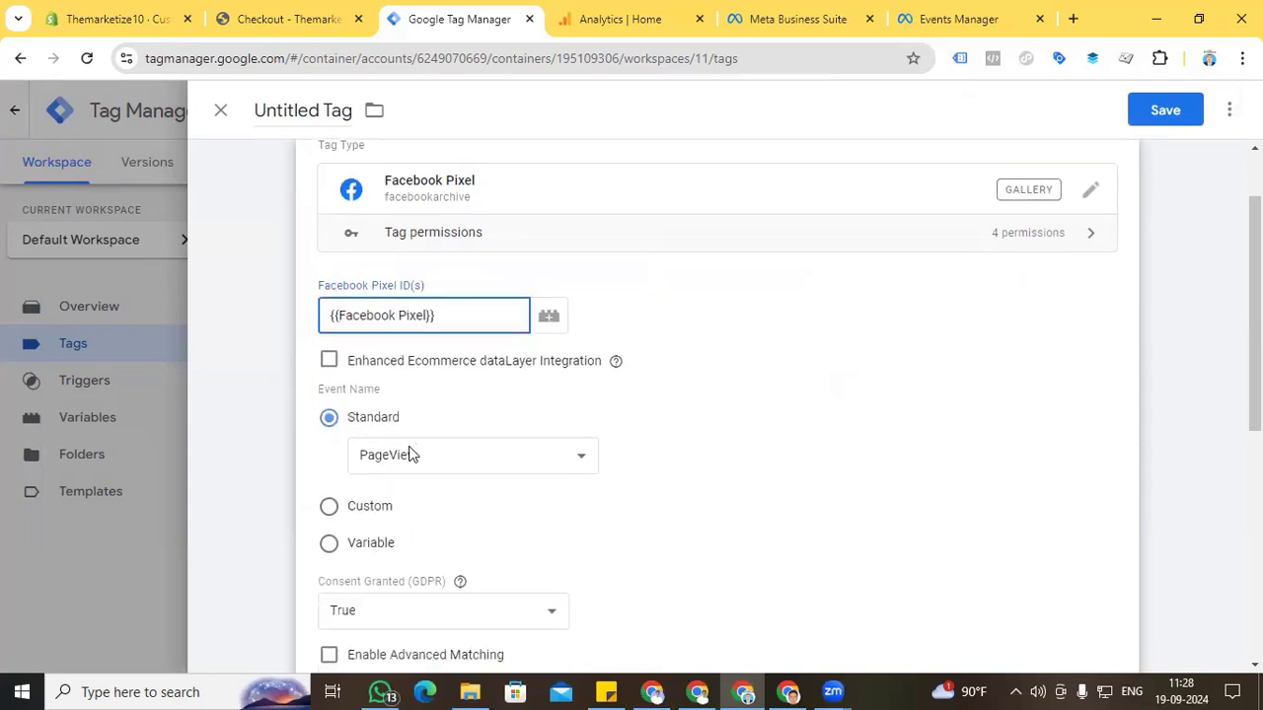
- Set the tag's standard event name to InitiateCheckout
click(470, 436)
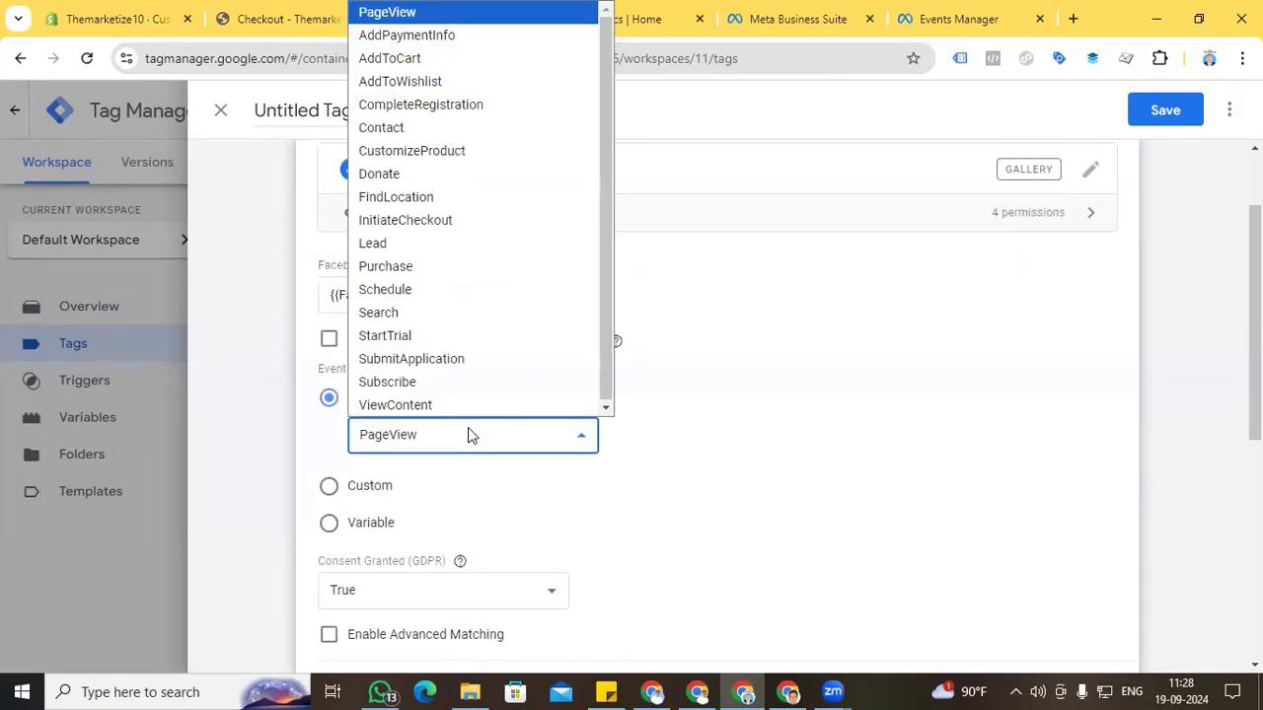
click(434, 229)
- Add a content_ids object property to the tag with {{FB content_ids}} as its value
scroll(688, 460, down, 3)
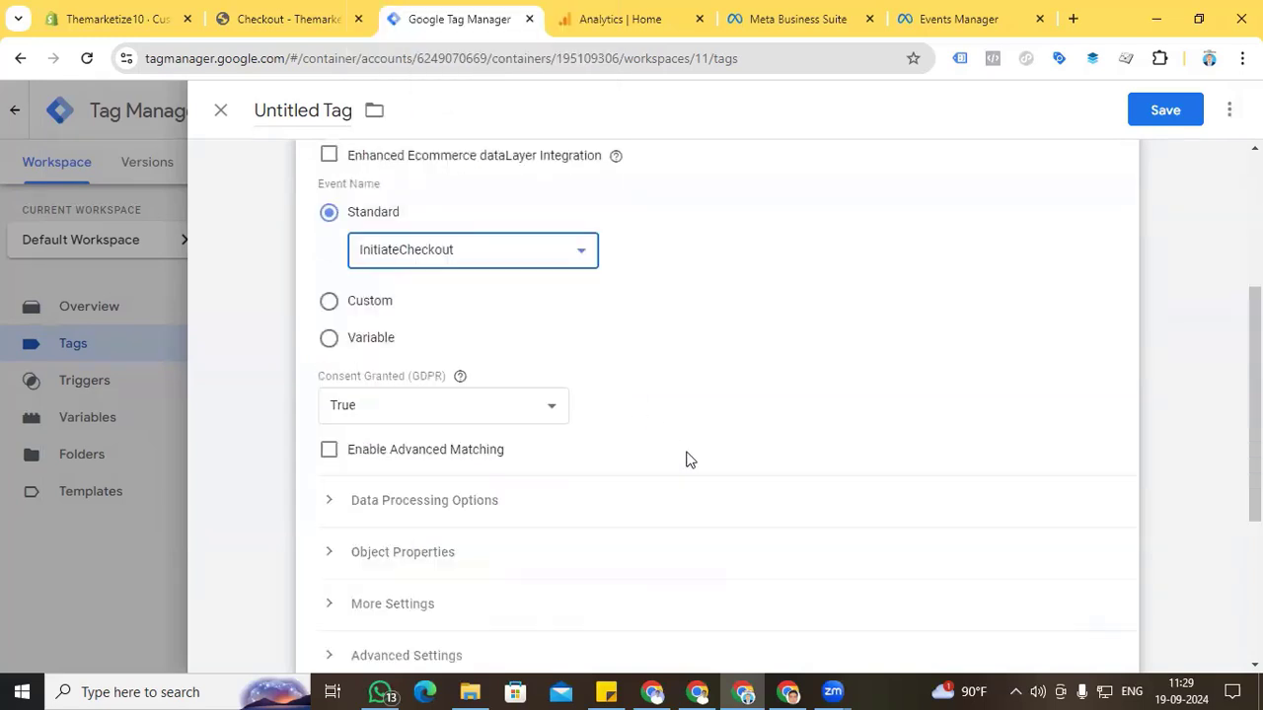
scroll(688, 460, down, 1)
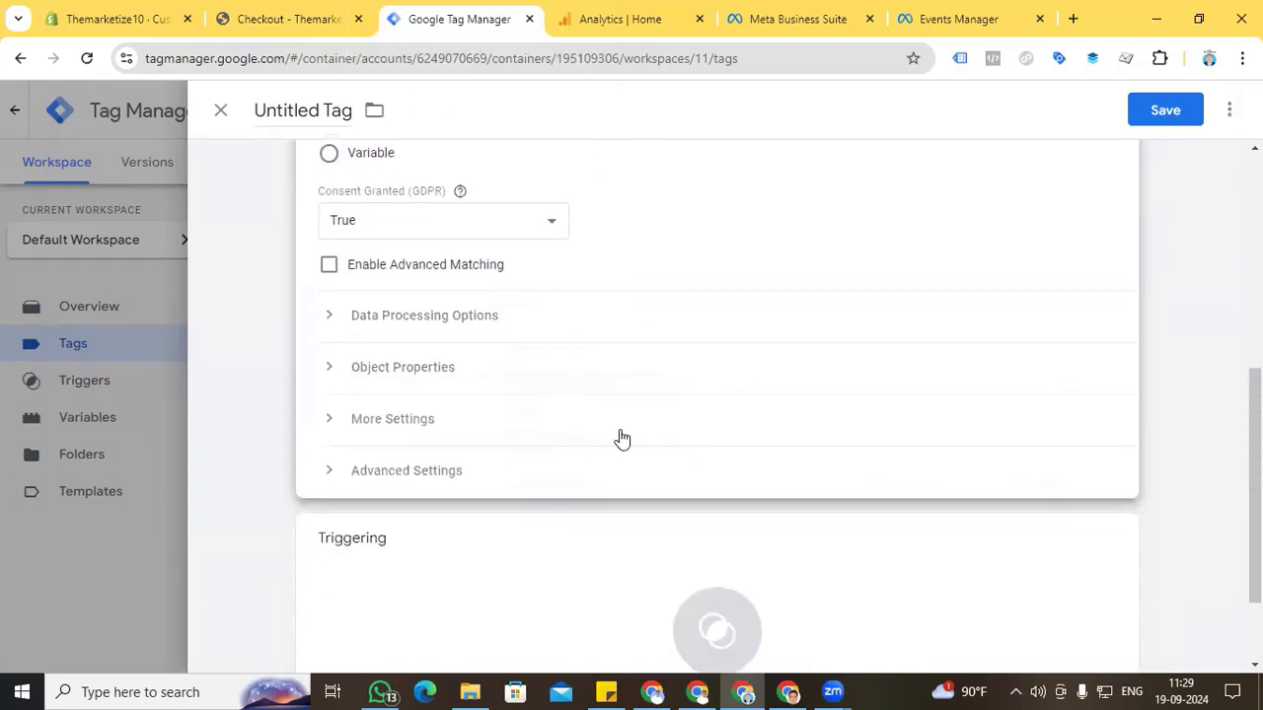
click(331, 369)
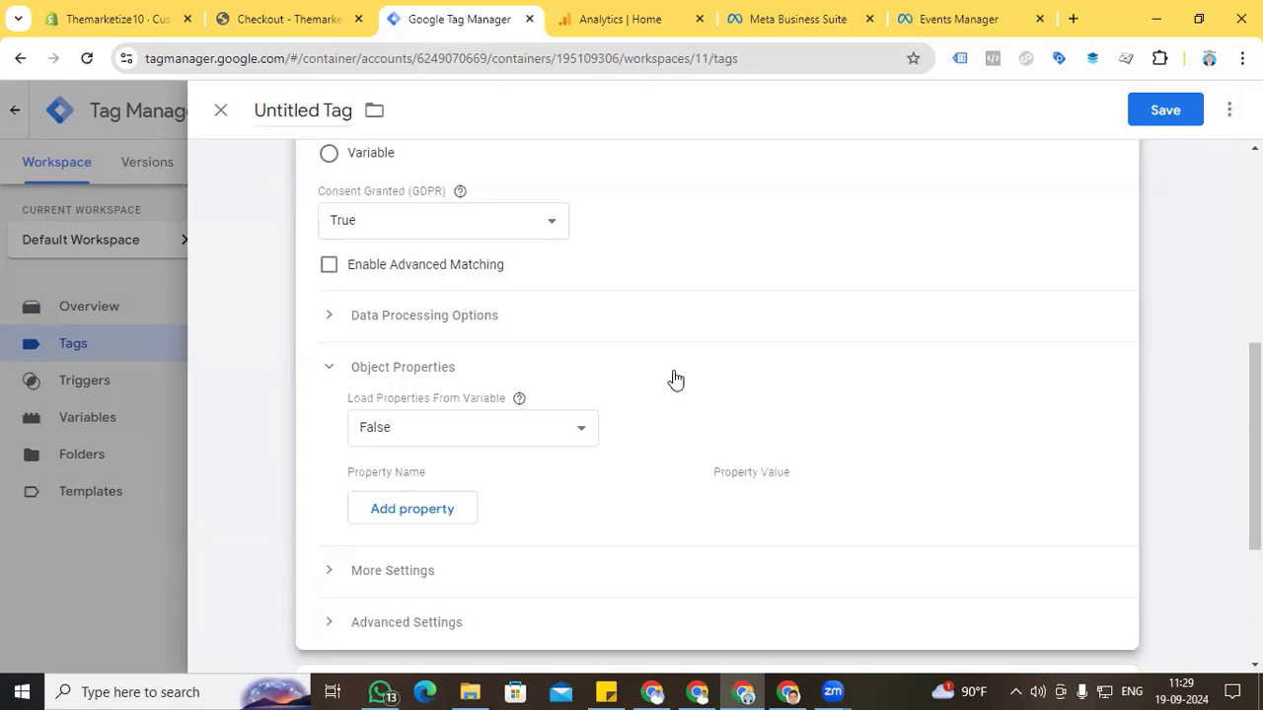
click(418, 510)
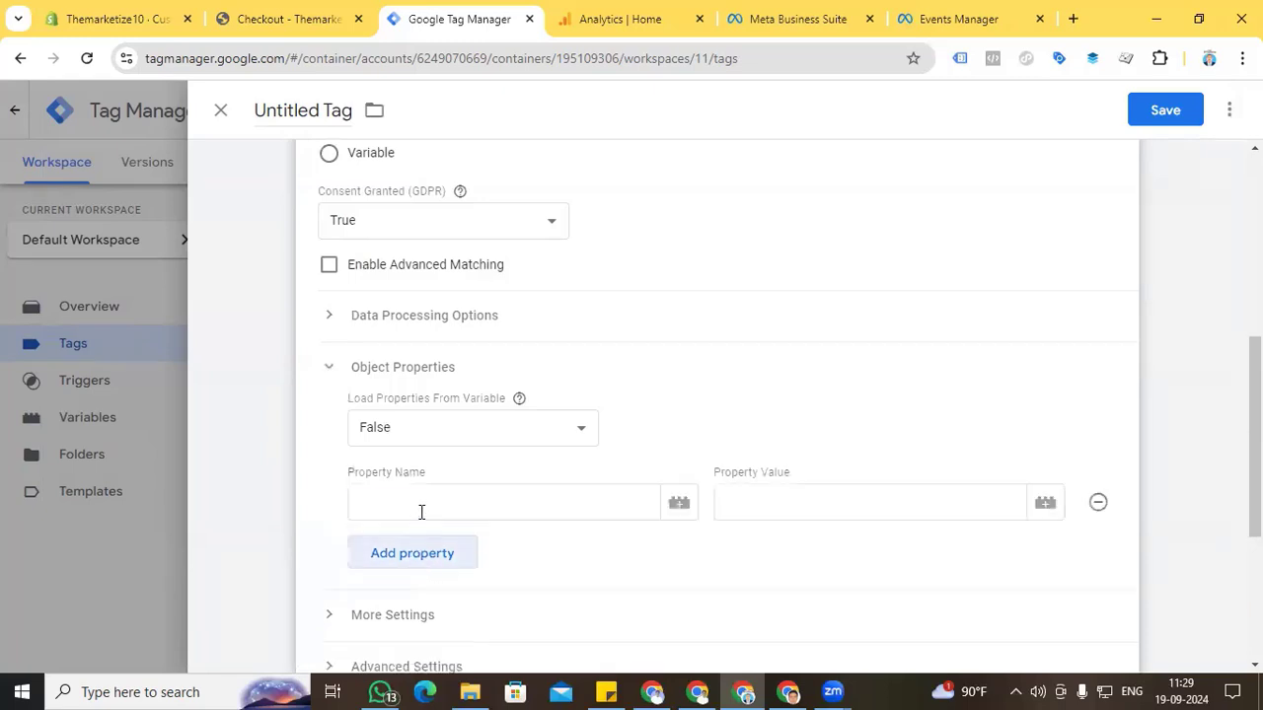
click(420, 511)
text(content)
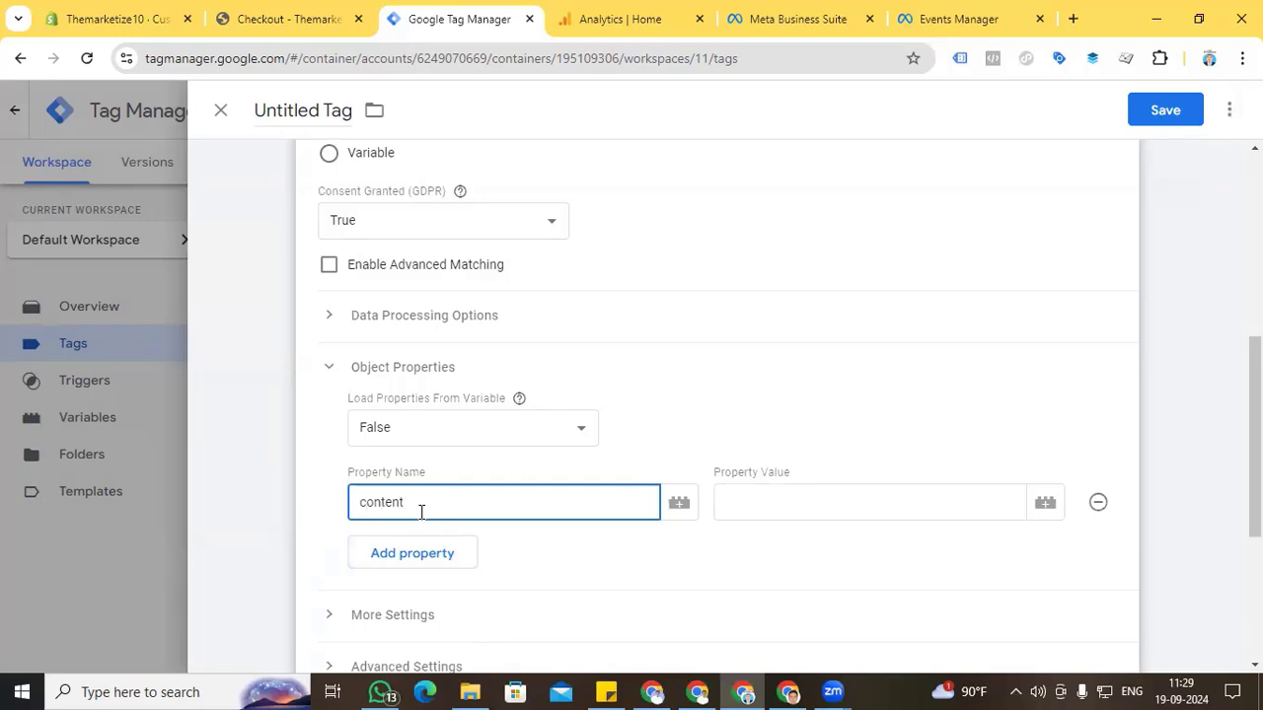
text(_ids)
click(795, 499)
text({{)
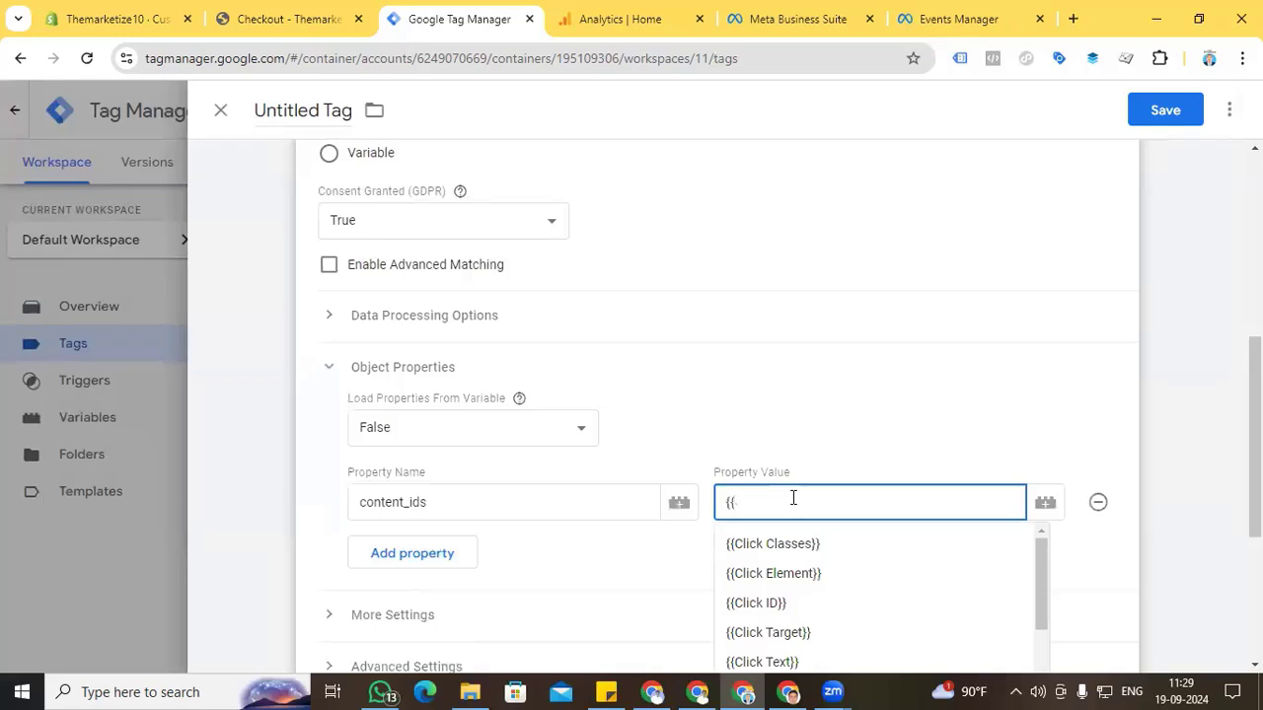
text(FB)
click(827, 249)
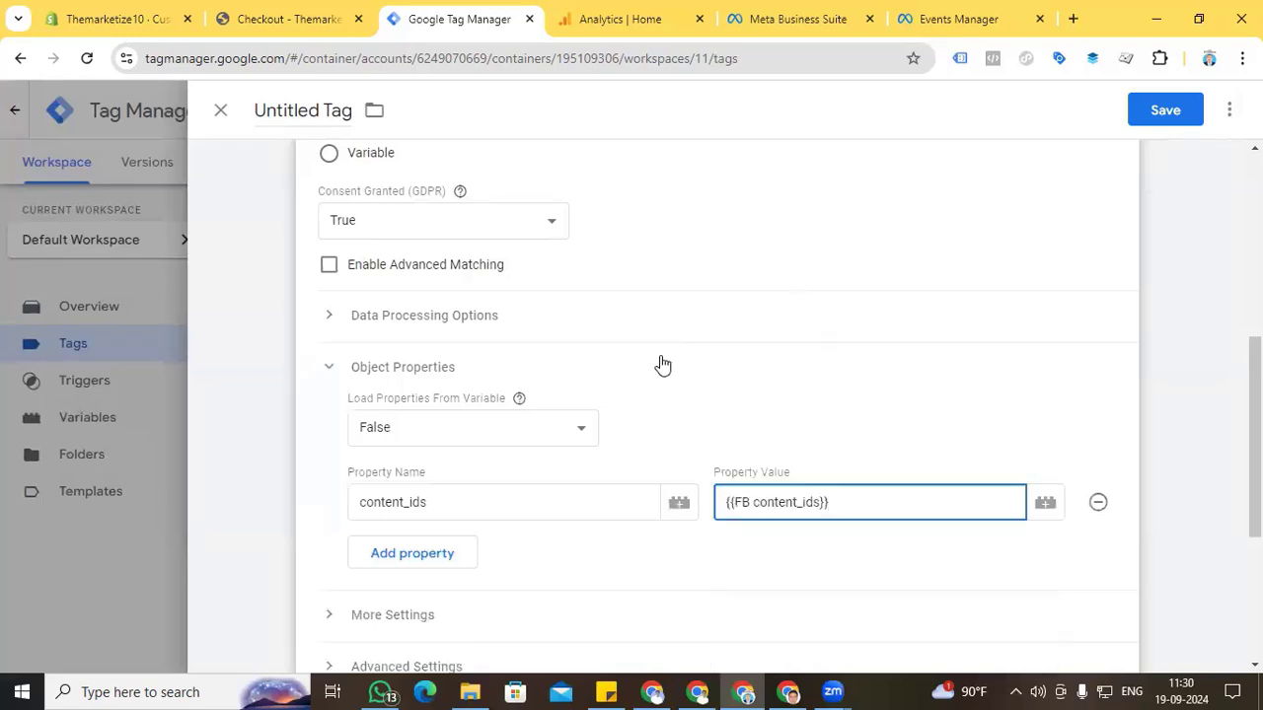
- Add a content_name object property with {{FB content_name}} as its value
scroll(662, 365, down, 1)
click(451, 462)
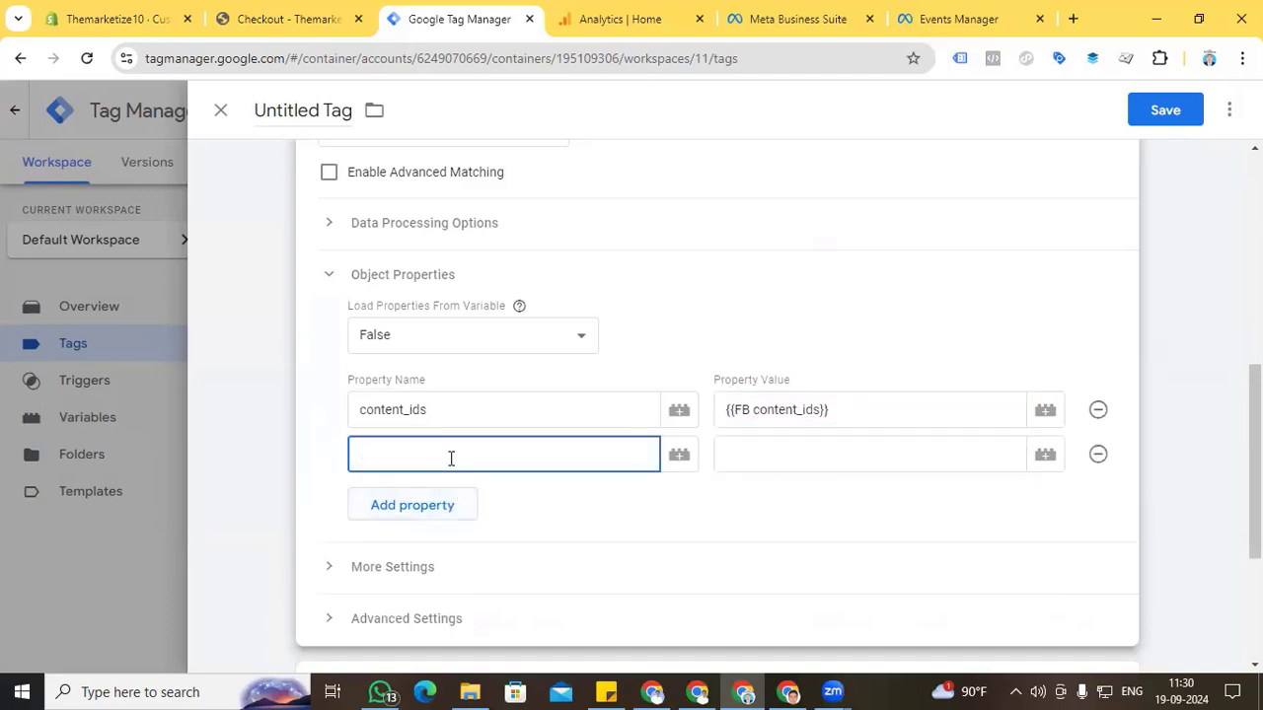
text(content_name)
click(807, 458)
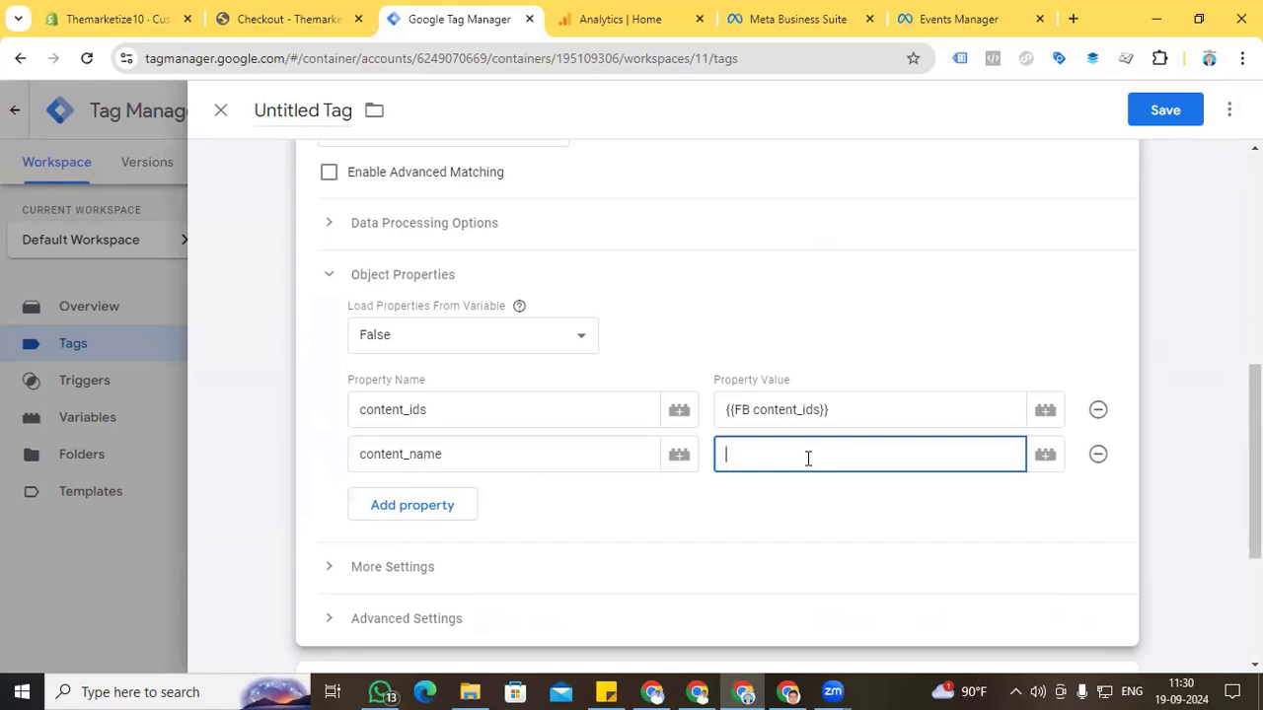
text({{)
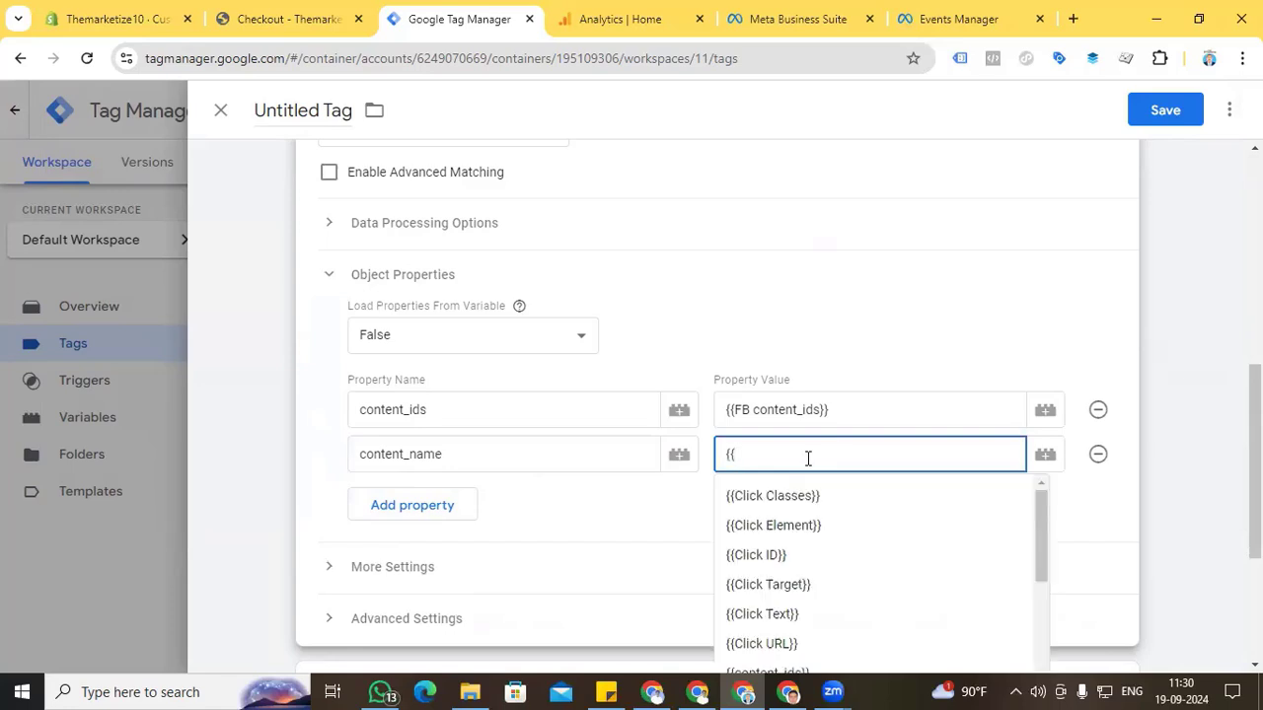
text(FB)
click(795, 237)
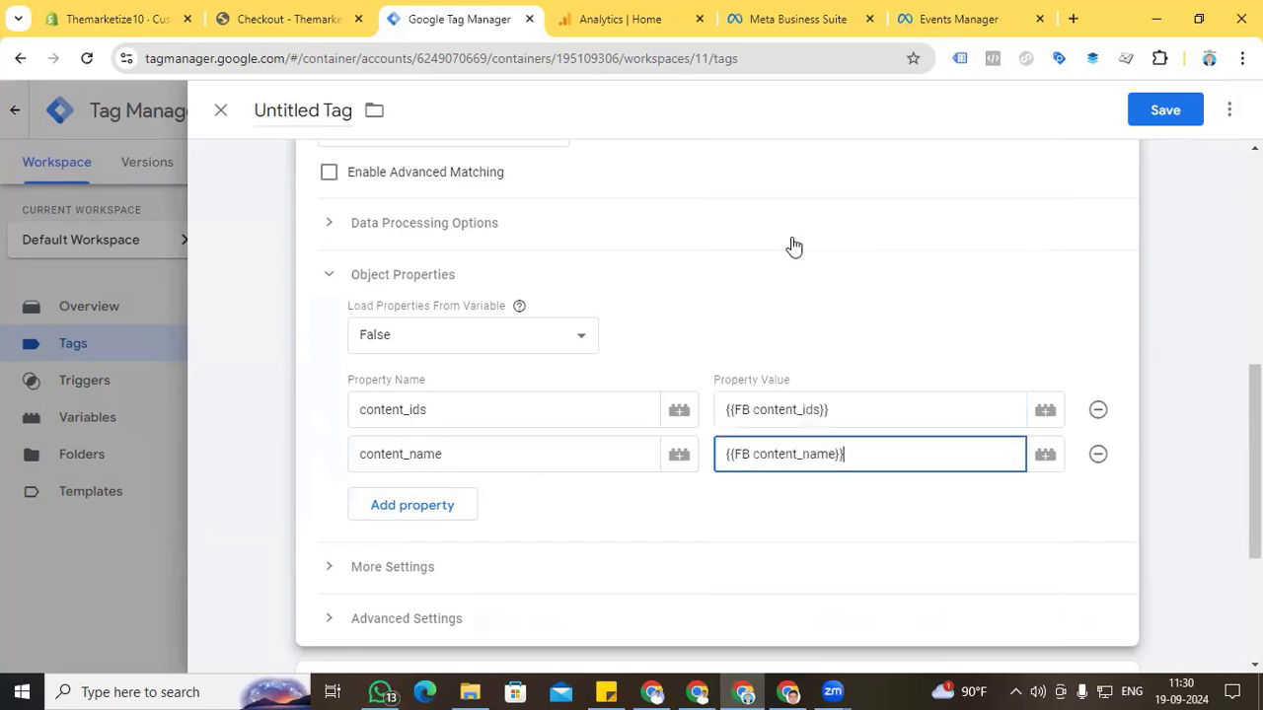
- Add a content_type object property with {{FB content_type}} as its value
click(404, 506)
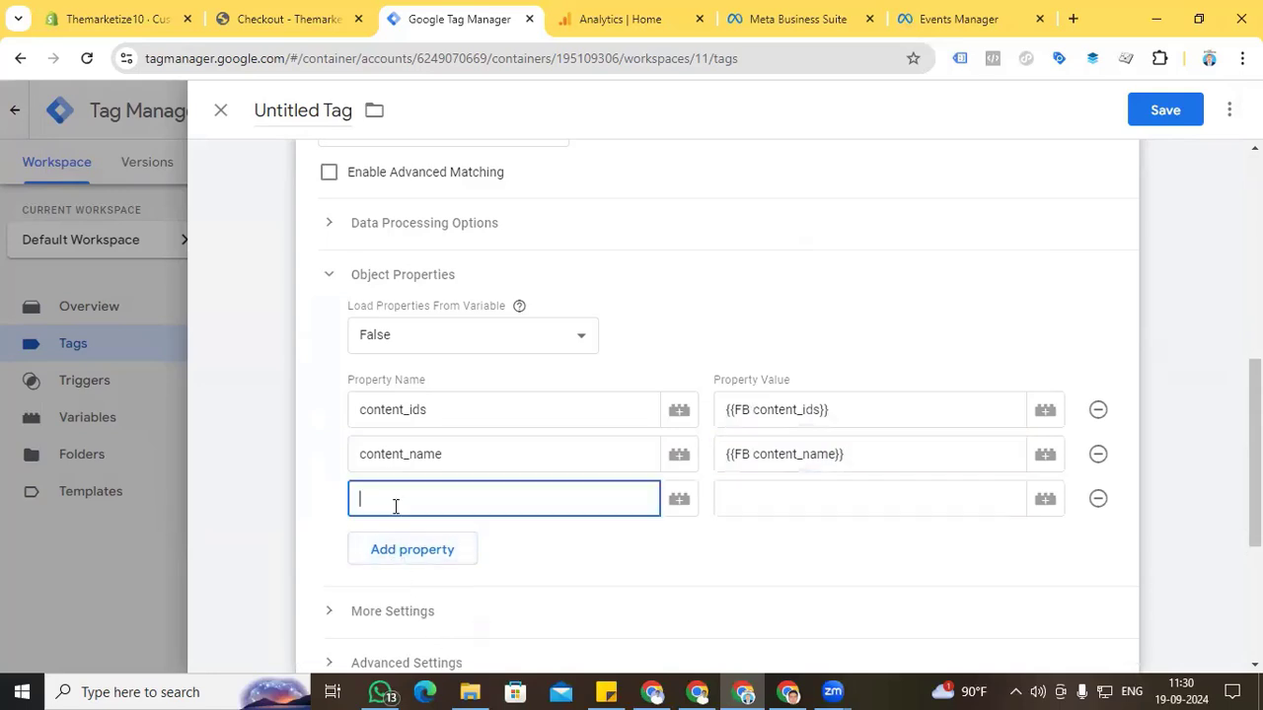
text(content_type)
click(770, 505)
text({{FB)
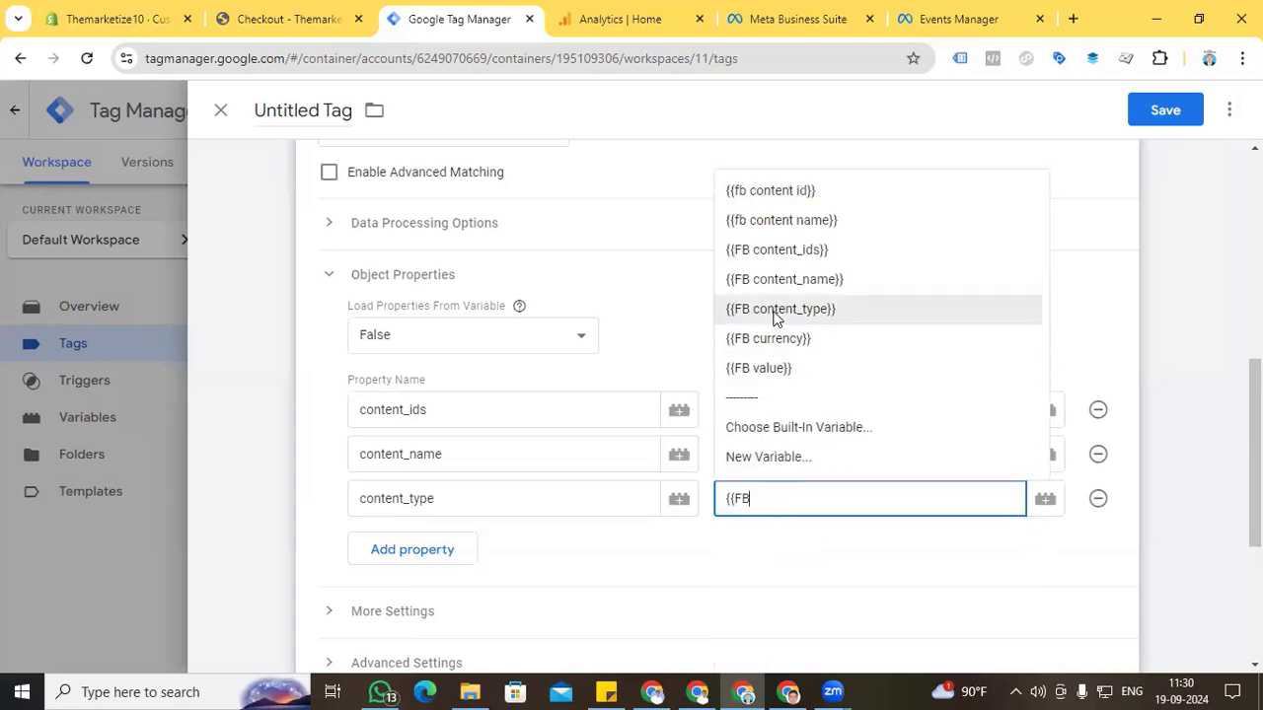
click(774, 314)
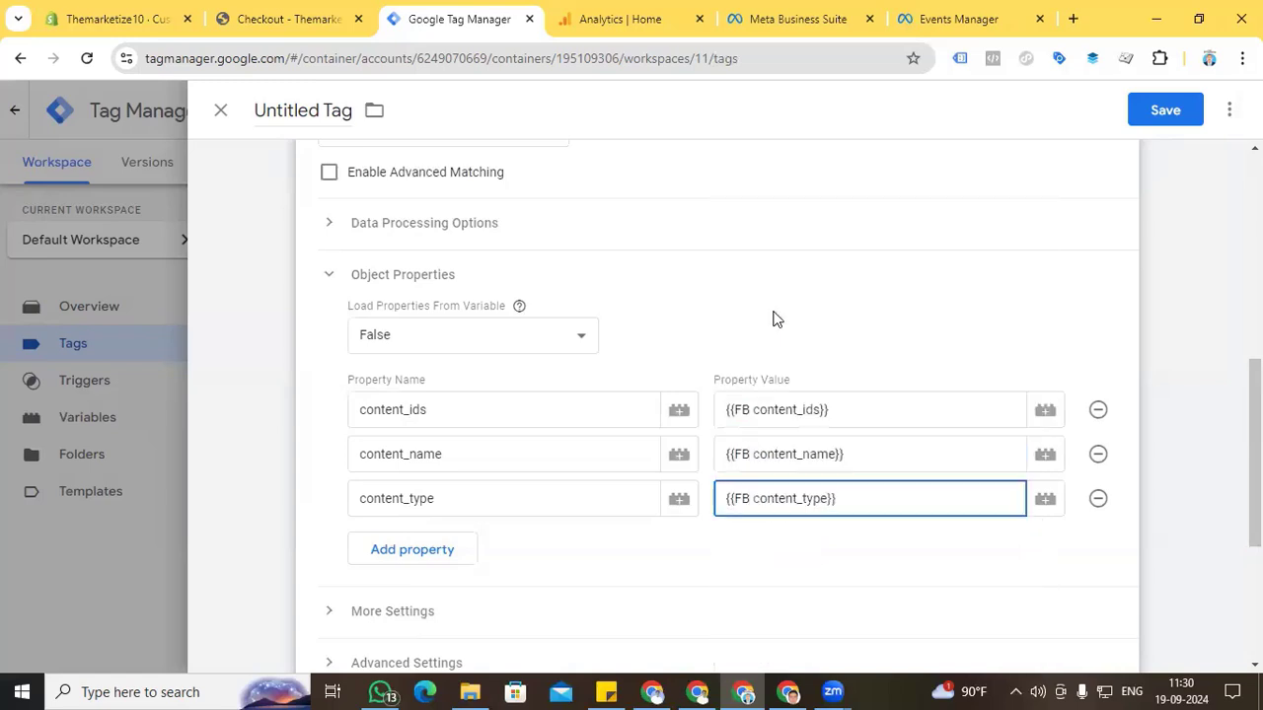
- Add an object property named value with the {{FB value}} variable as its value
click(449, 549)
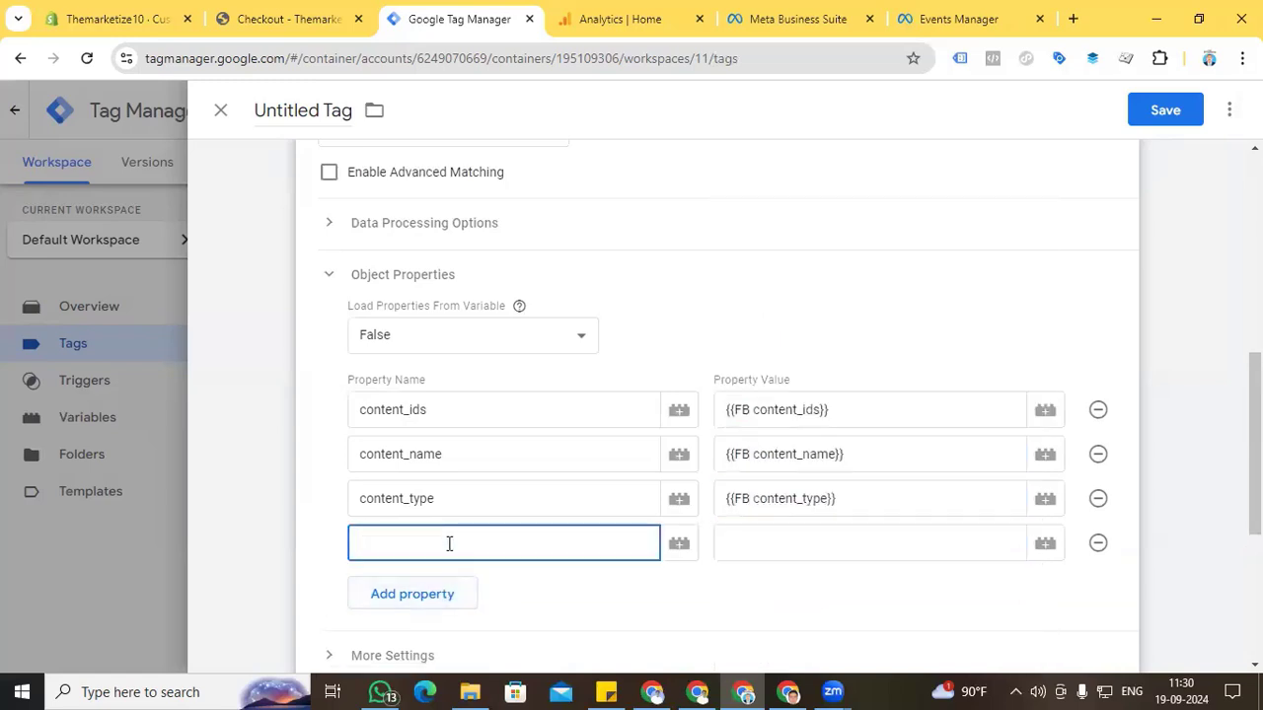
text(value)
click(721, 553)
text({{val)
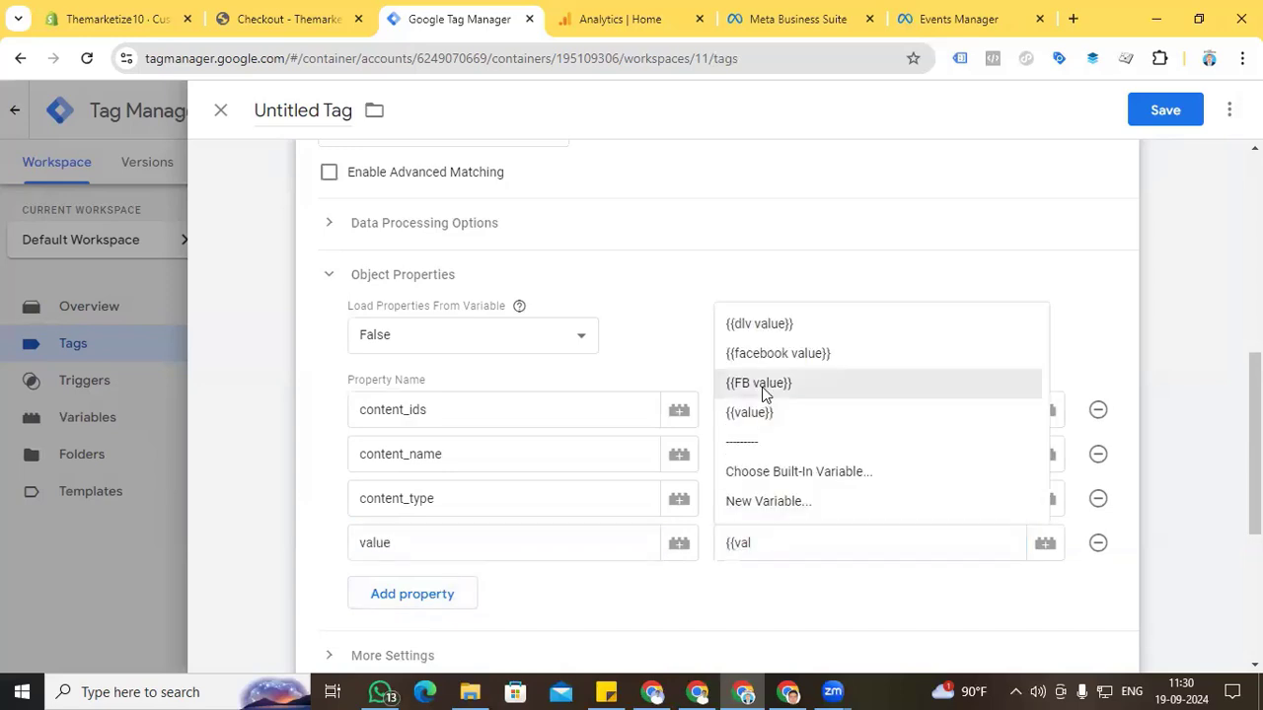
click(762, 387)
- Add a currency object property with {{FB currency}} as its value
click(445, 598)
scroll(434, 543, down, 1)
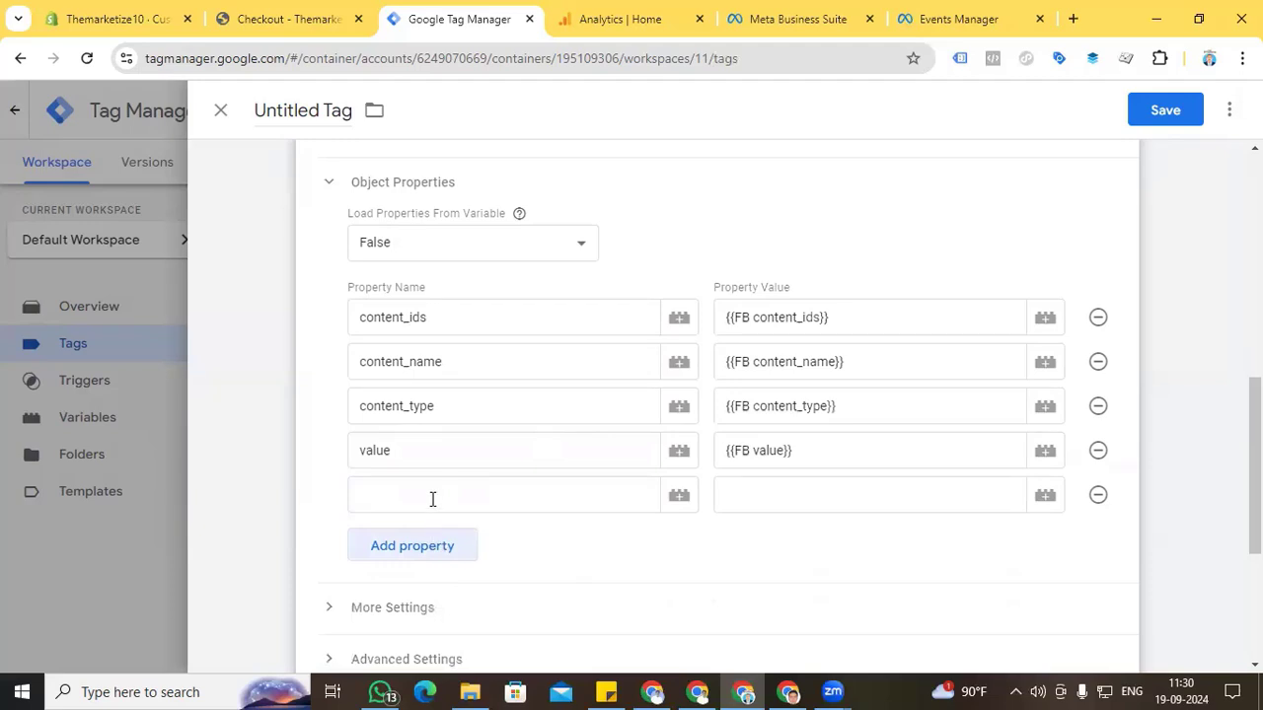
click(432, 500)
text(currency)
click(840, 498)
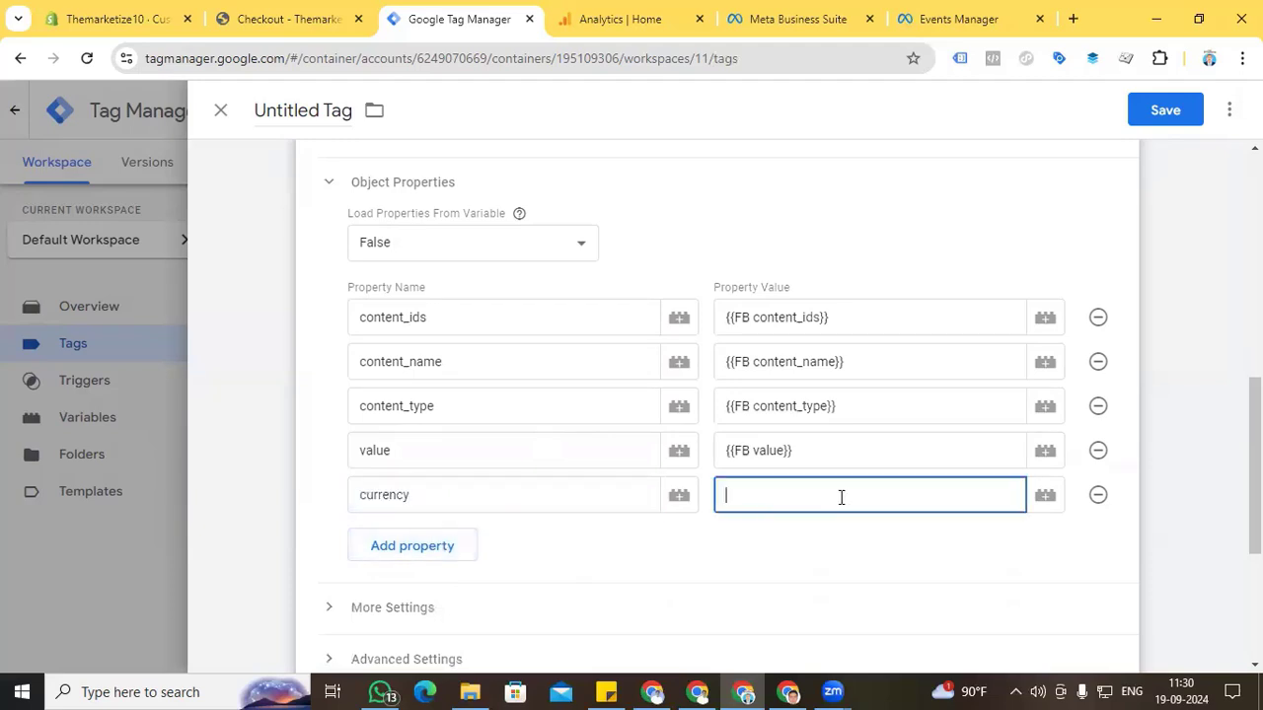
text({{curre)
click(815, 364)
- Assign the Event Begin Chekcout custom event as the tag's firing trigger
scroll(603, 520, down, 3)
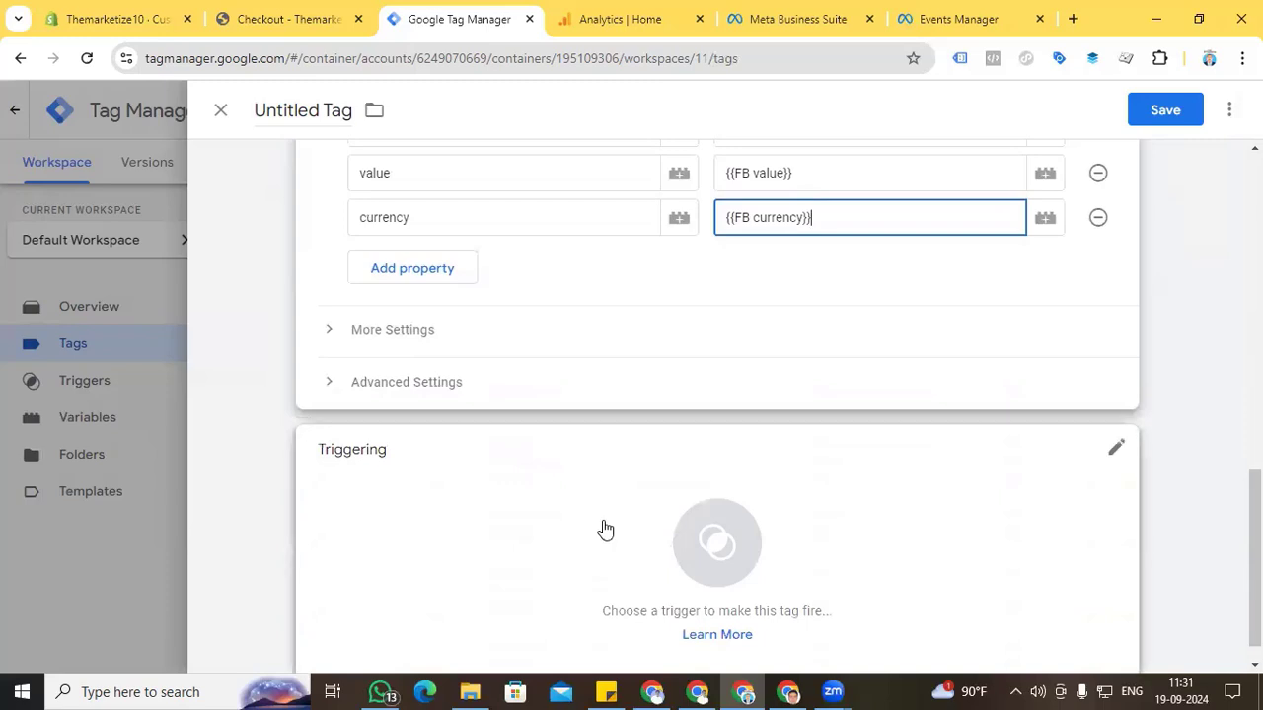
click(717, 545)
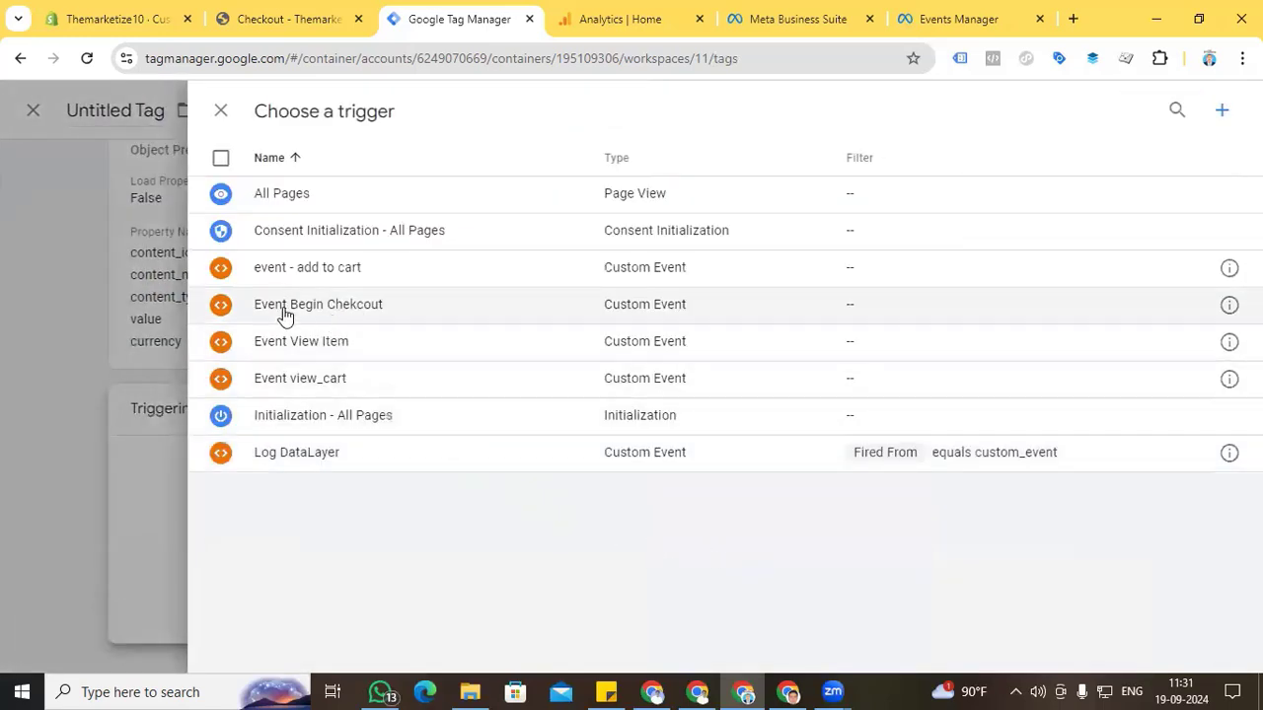
click(314, 314)
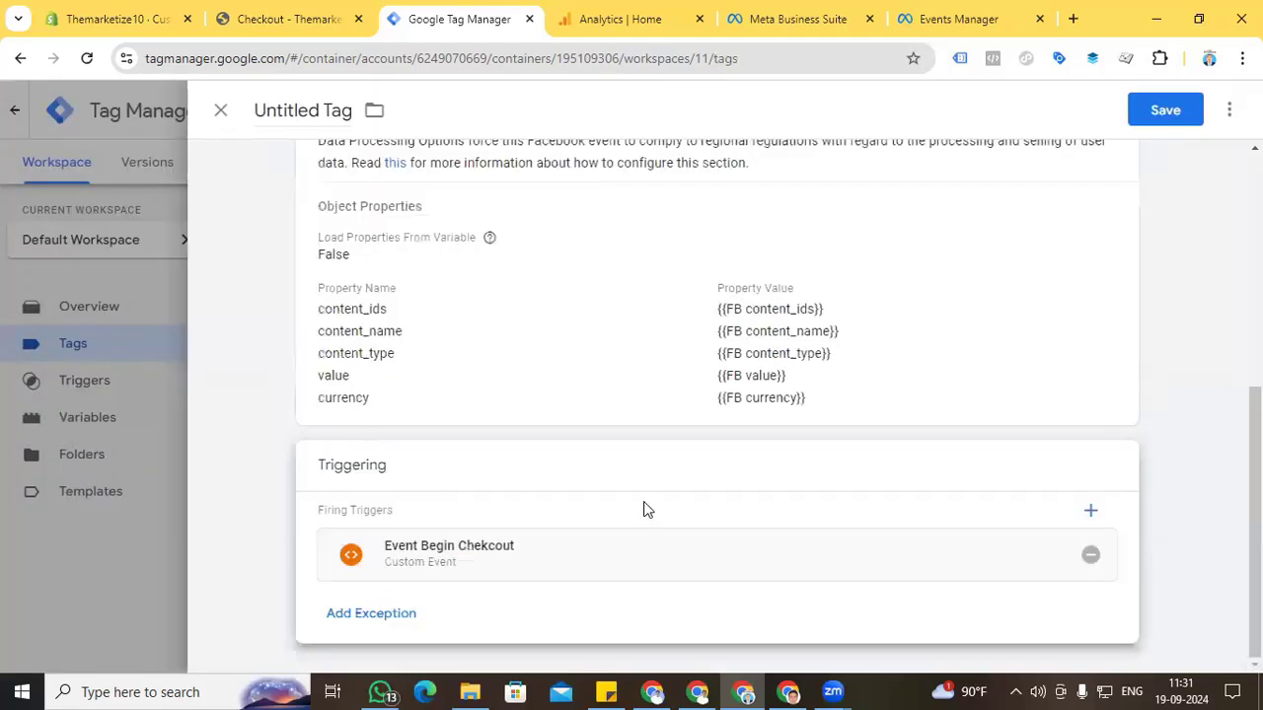
- Title the tag Fb Initiate Checkout and save it
scroll(644, 509, up, 10)
click(303, 109)
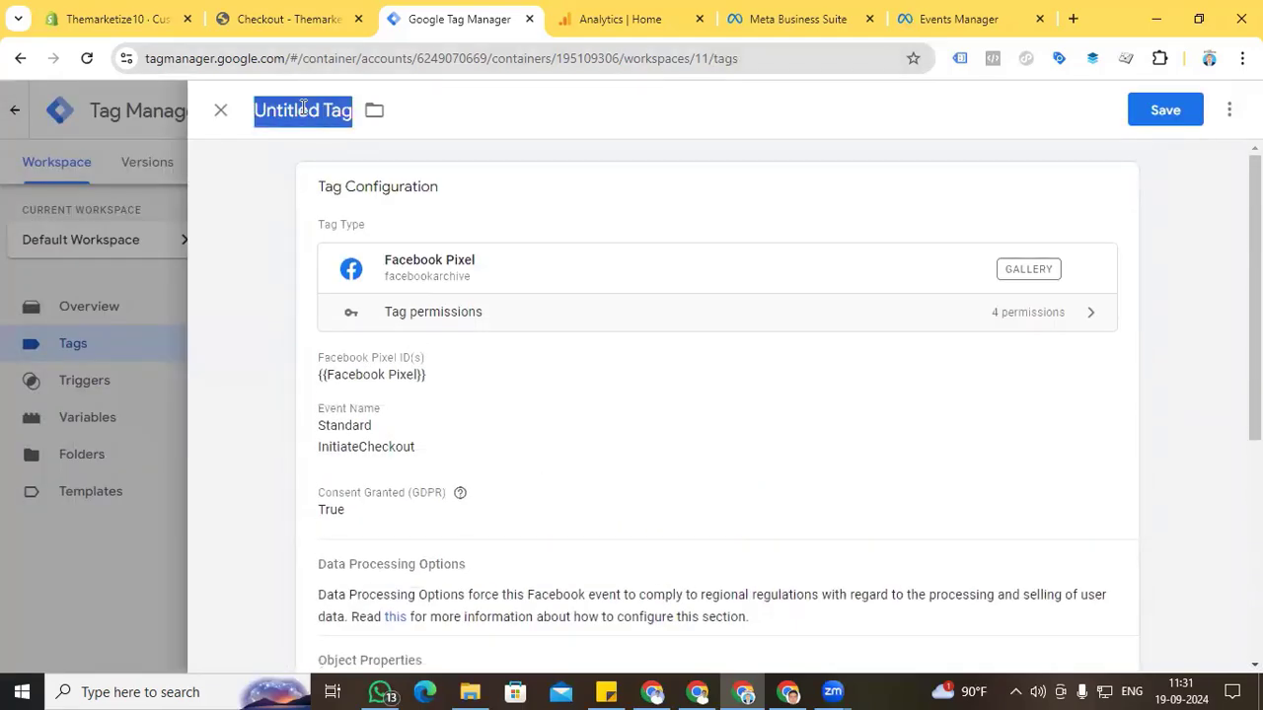
text(Fb )
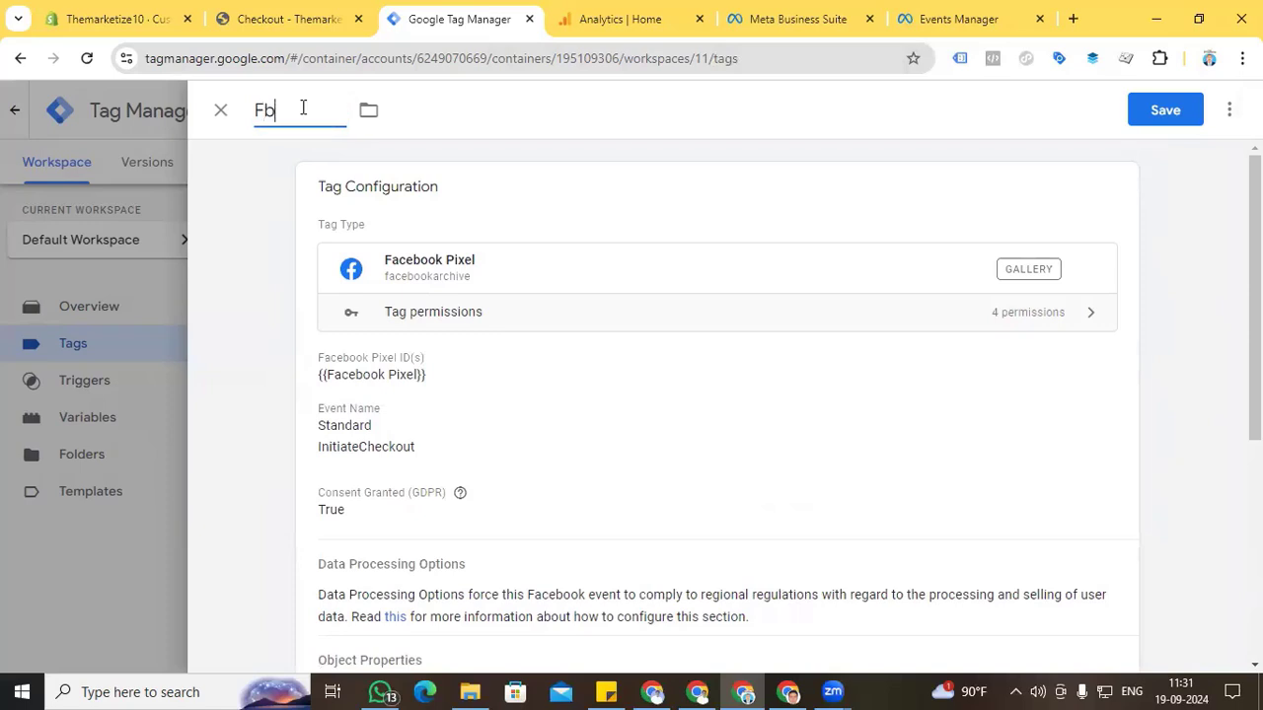
text(Initiate Checkout)
click(1154, 109)
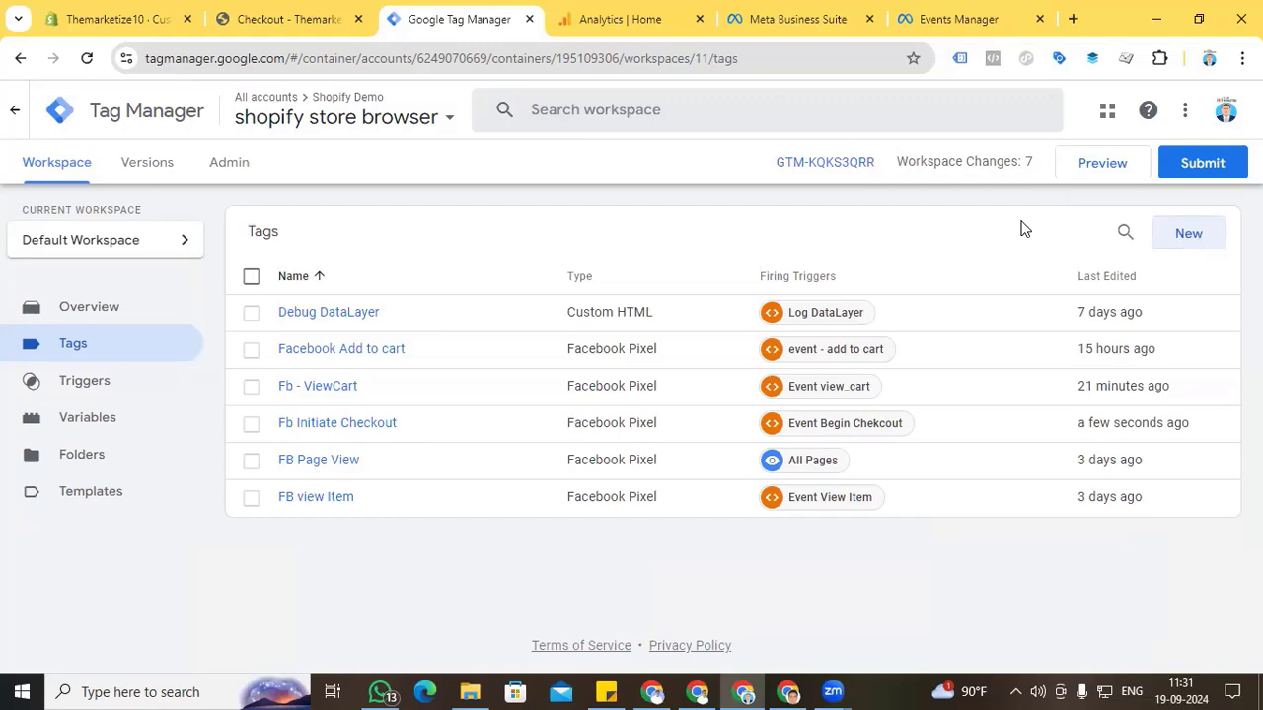
- Publish the workspace changes as a container version named FB Begin Checkout and return to the workspace
click(1199, 164)
click(1183, 119)
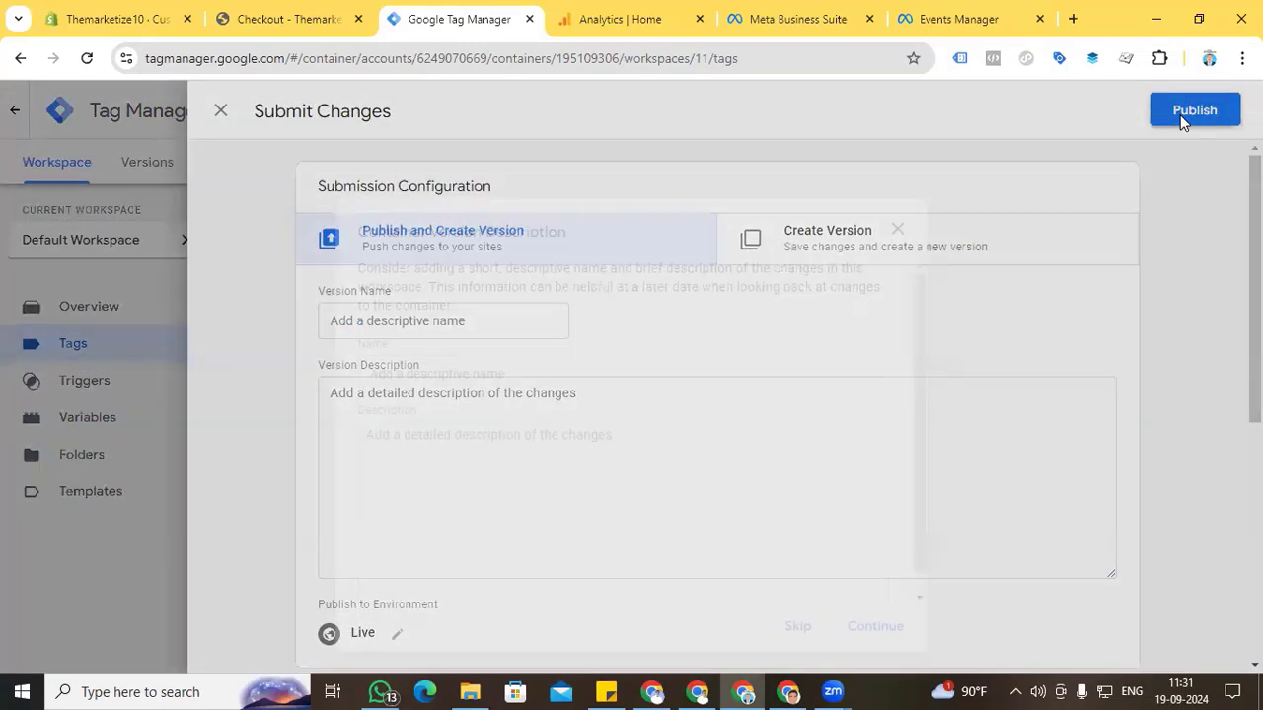
click(506, 371)
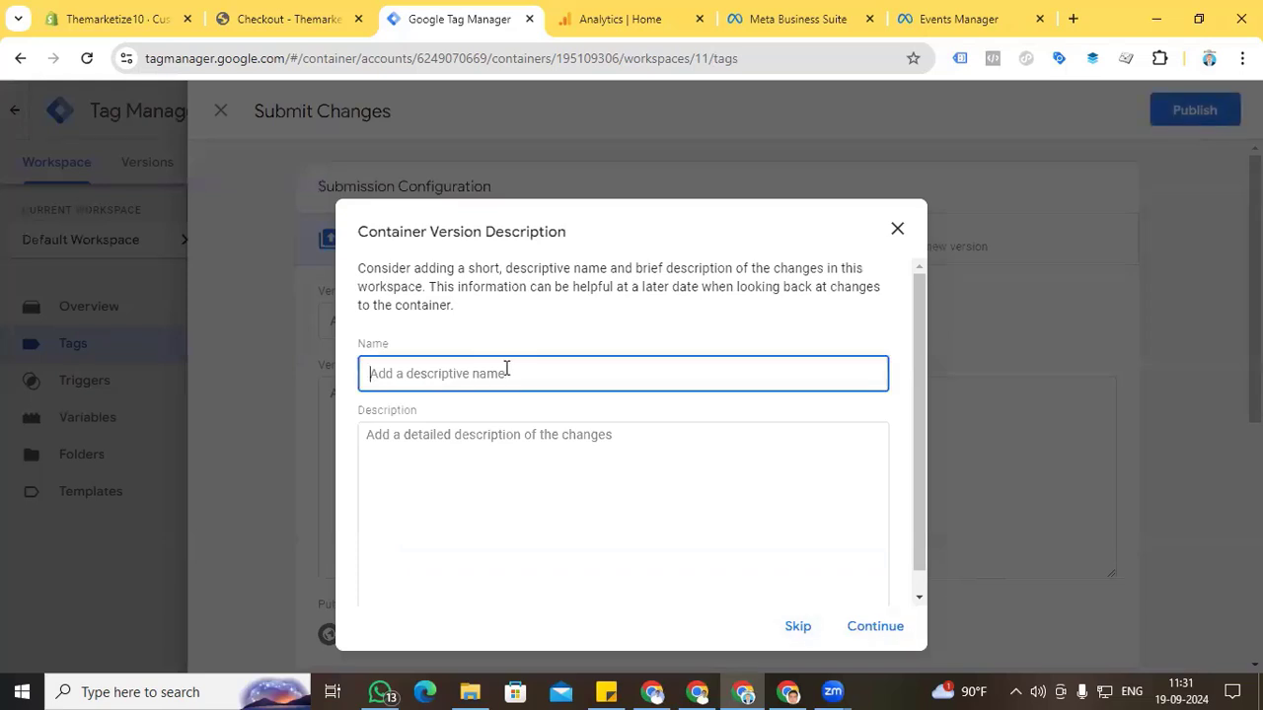
text(FB)
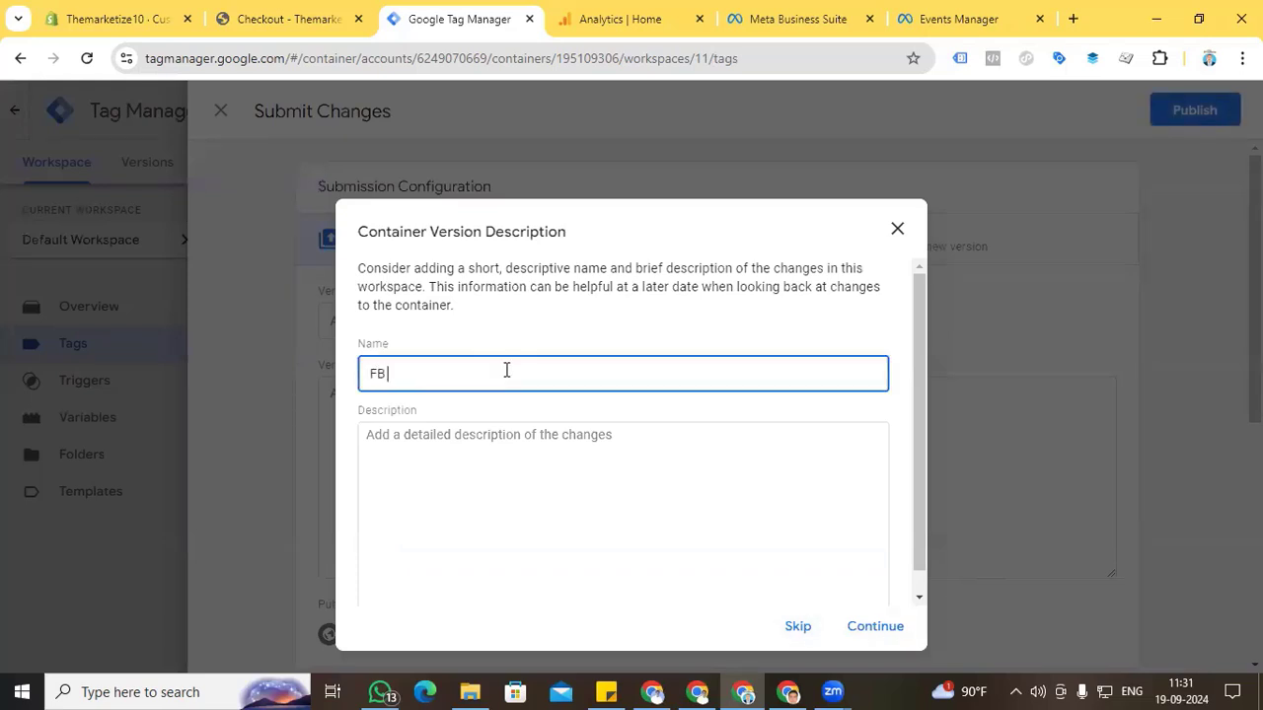
text( Begin Checkout)
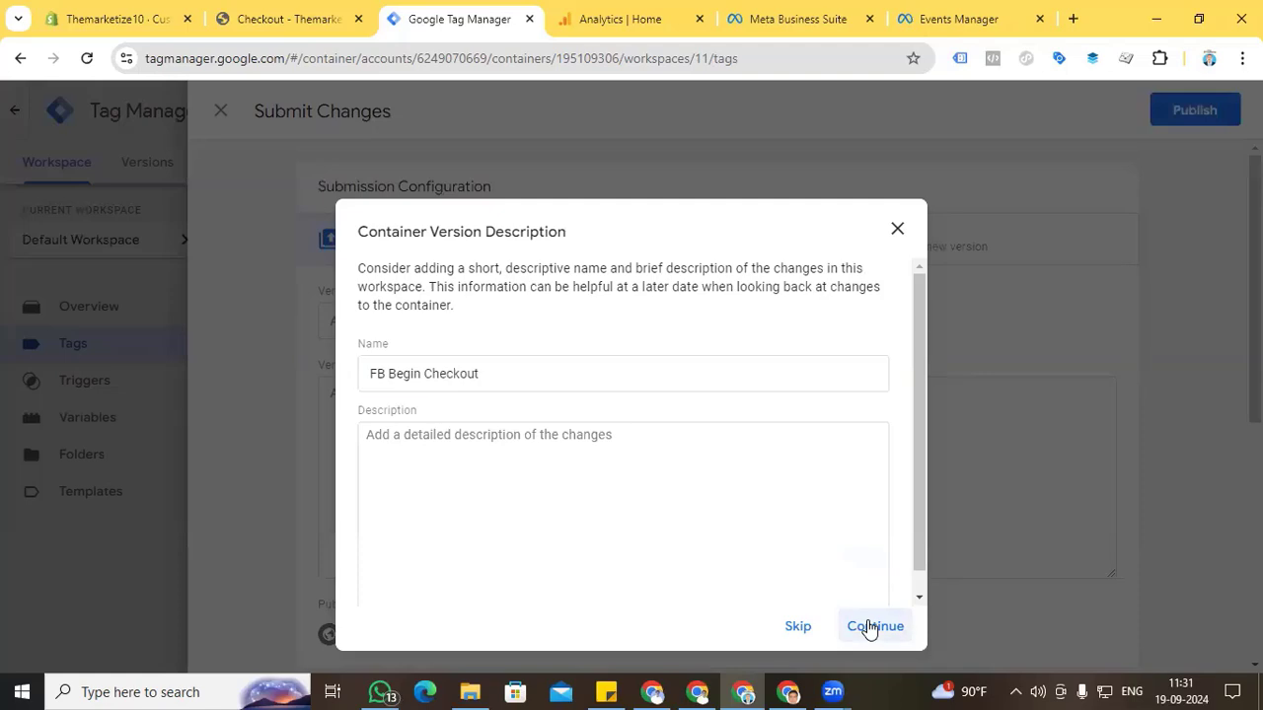
click(868, 627)
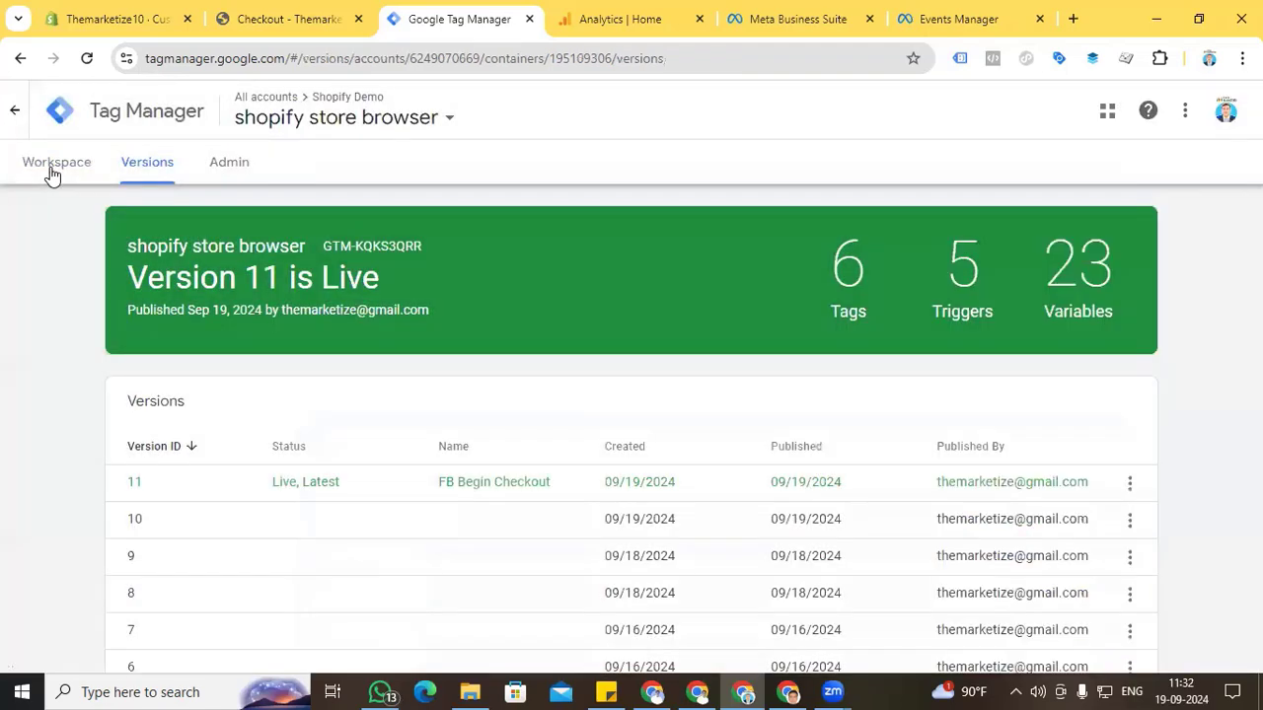
click(53, 168)
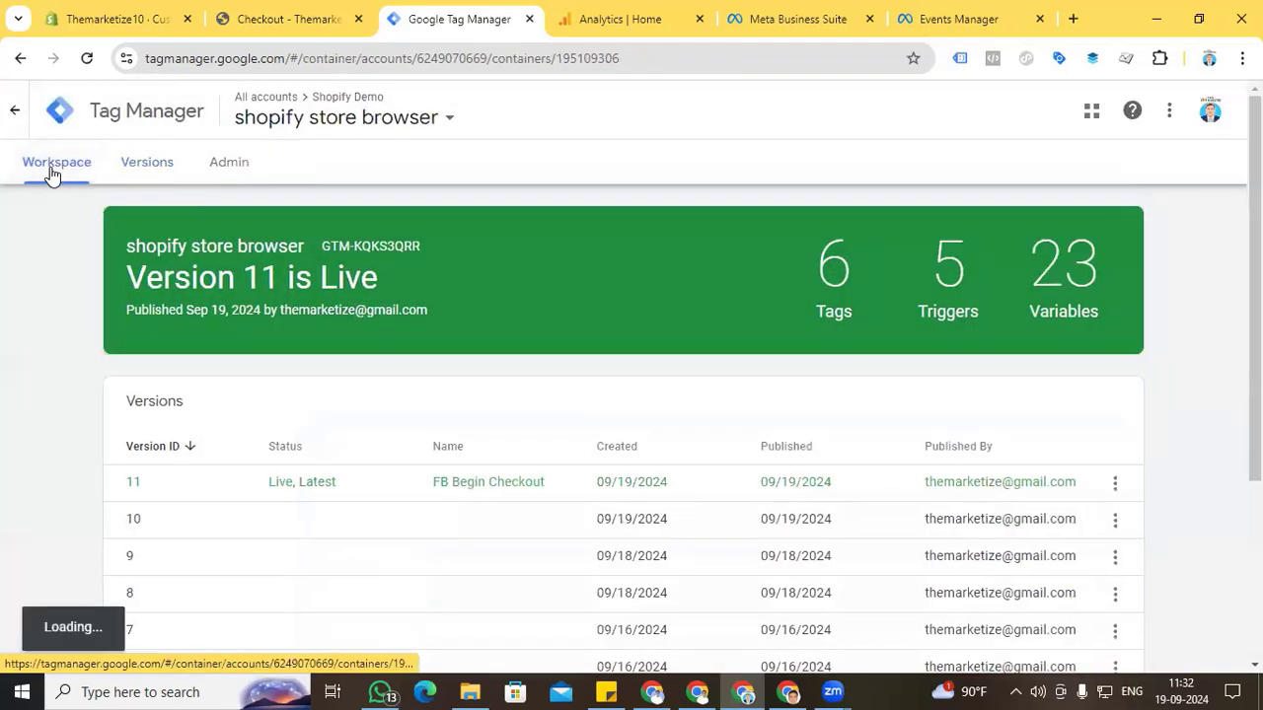
- Reload the Shopify checkout page and examine the InitiateCheckout event's parameters in Meta Pixel Helper
click(285, 19)
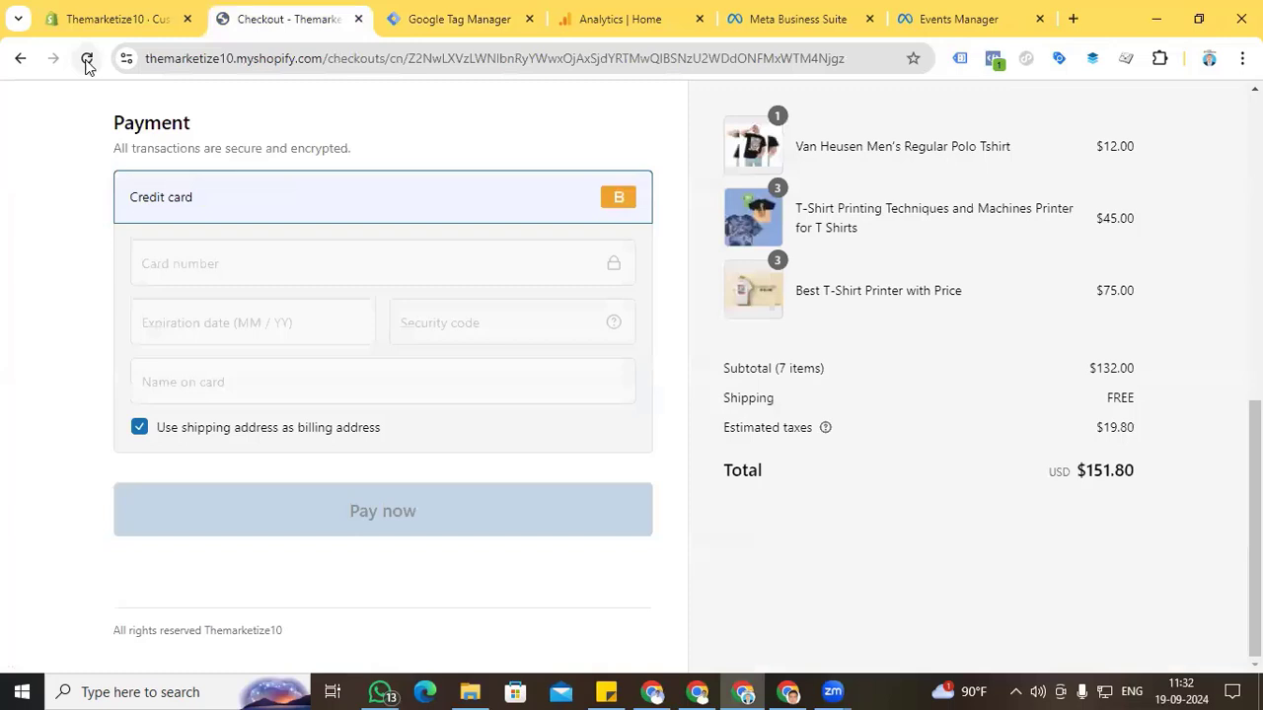
click(87, 59)
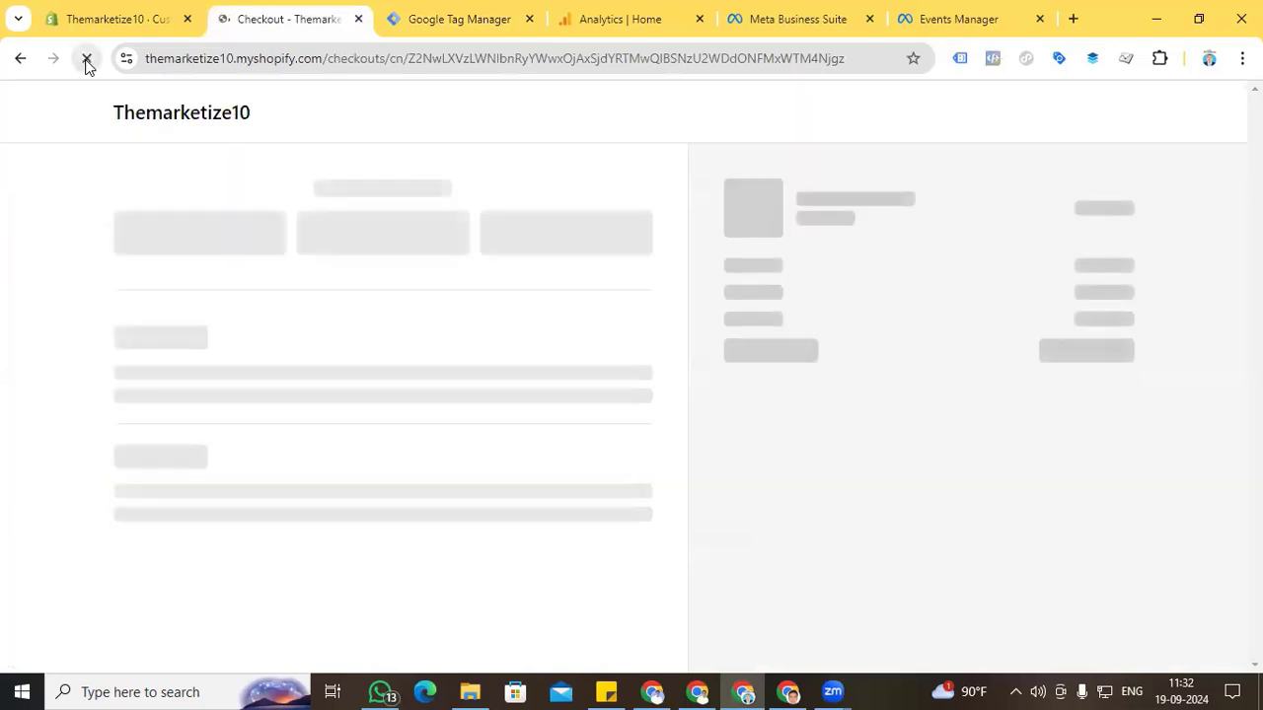
click(993, 59)
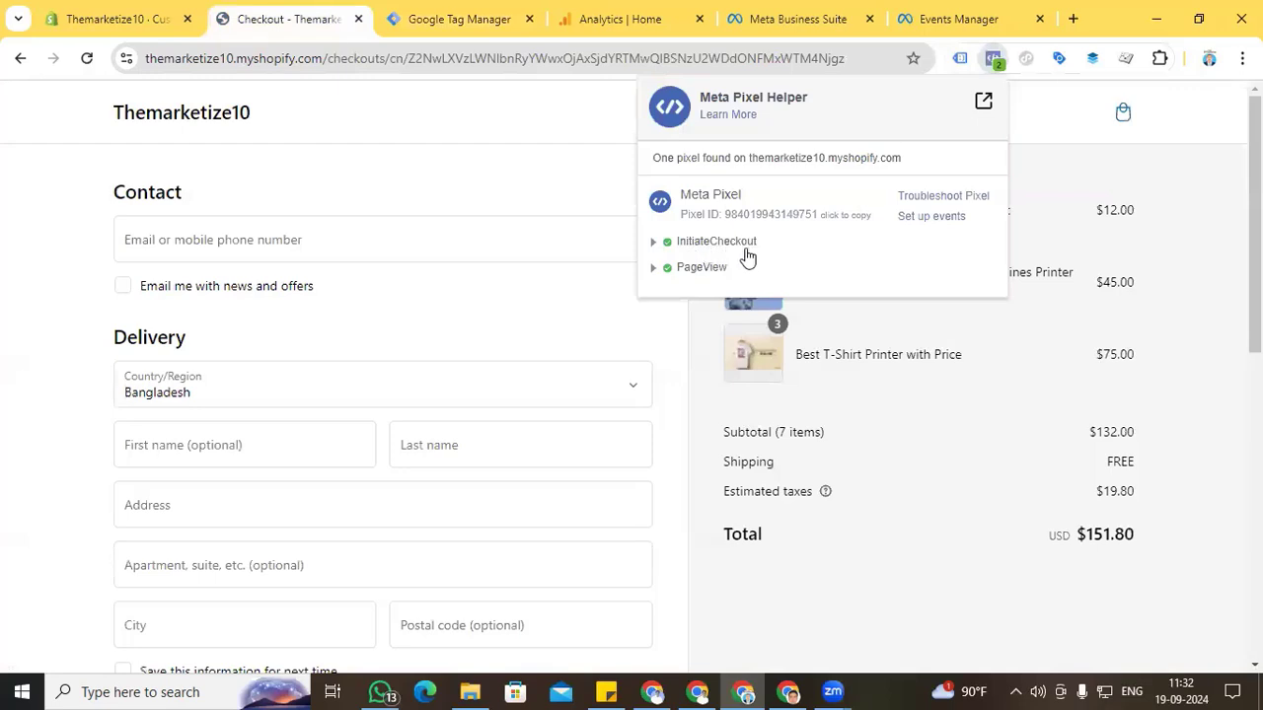
click(655, 246)
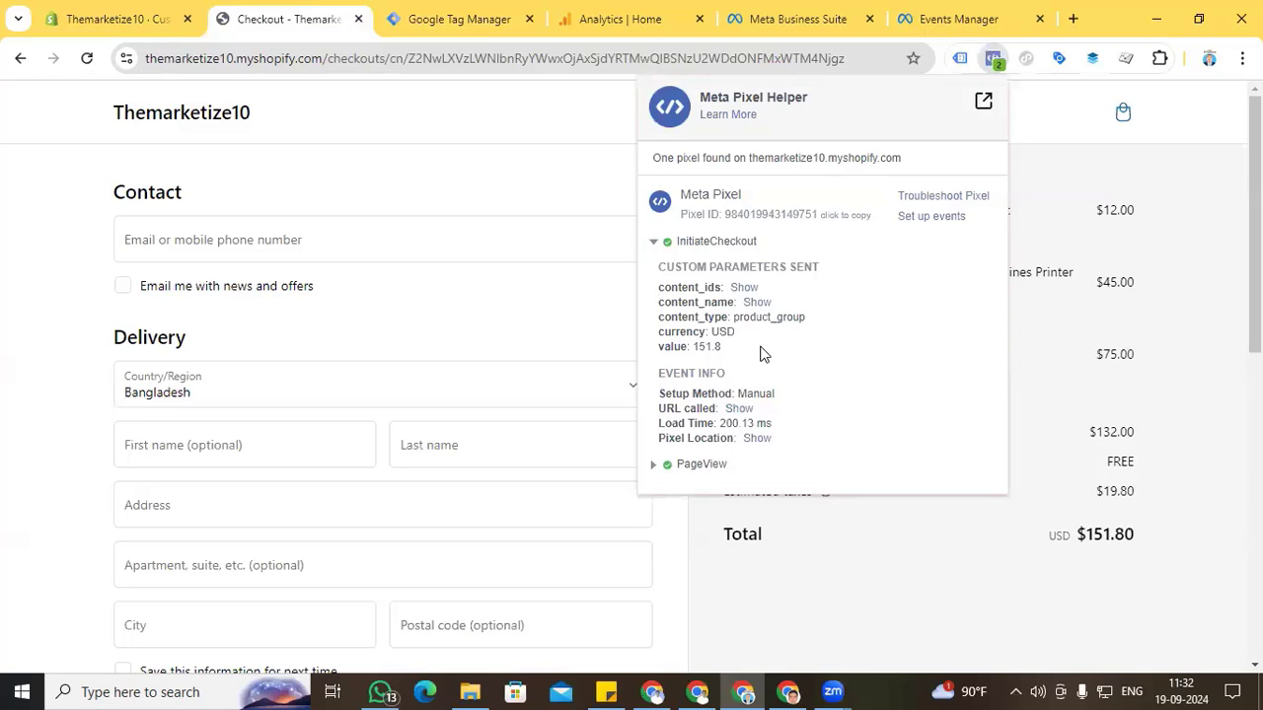
- Reveal the content_ids and content_name values sent with the InitiateCheckout event in Meta Pixel Helper
click(745, 288)
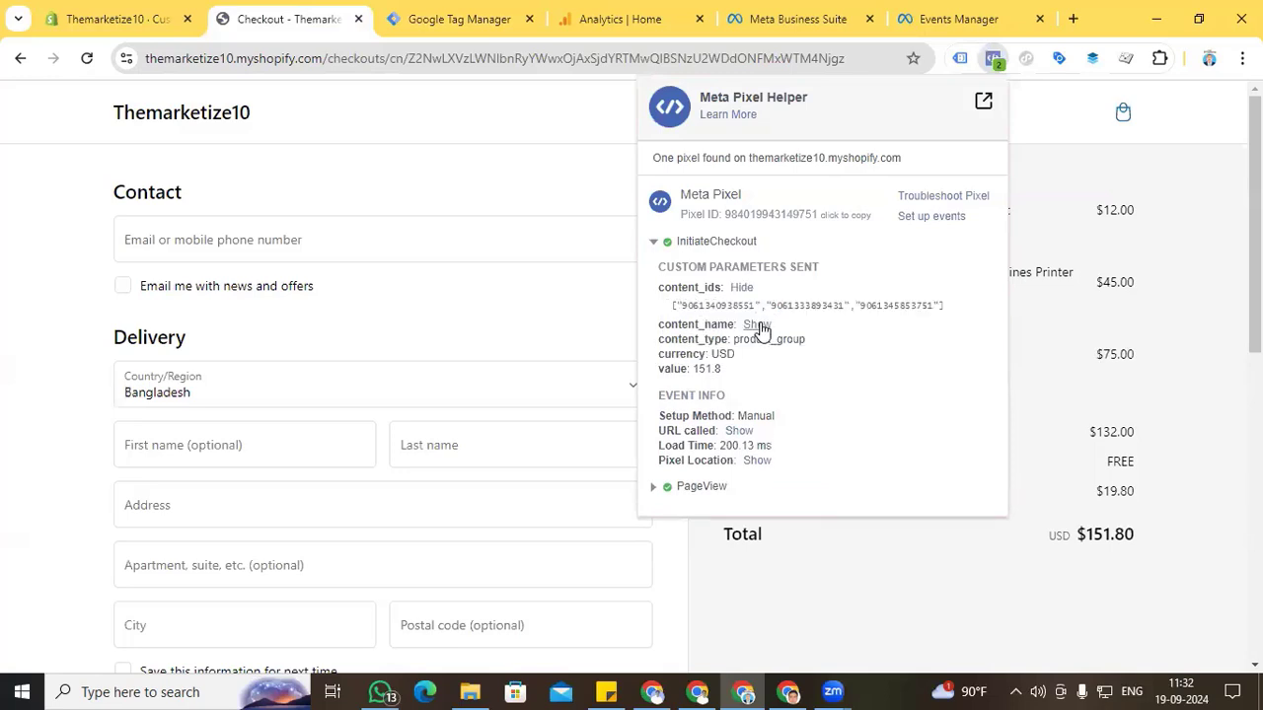
click(756, 326)
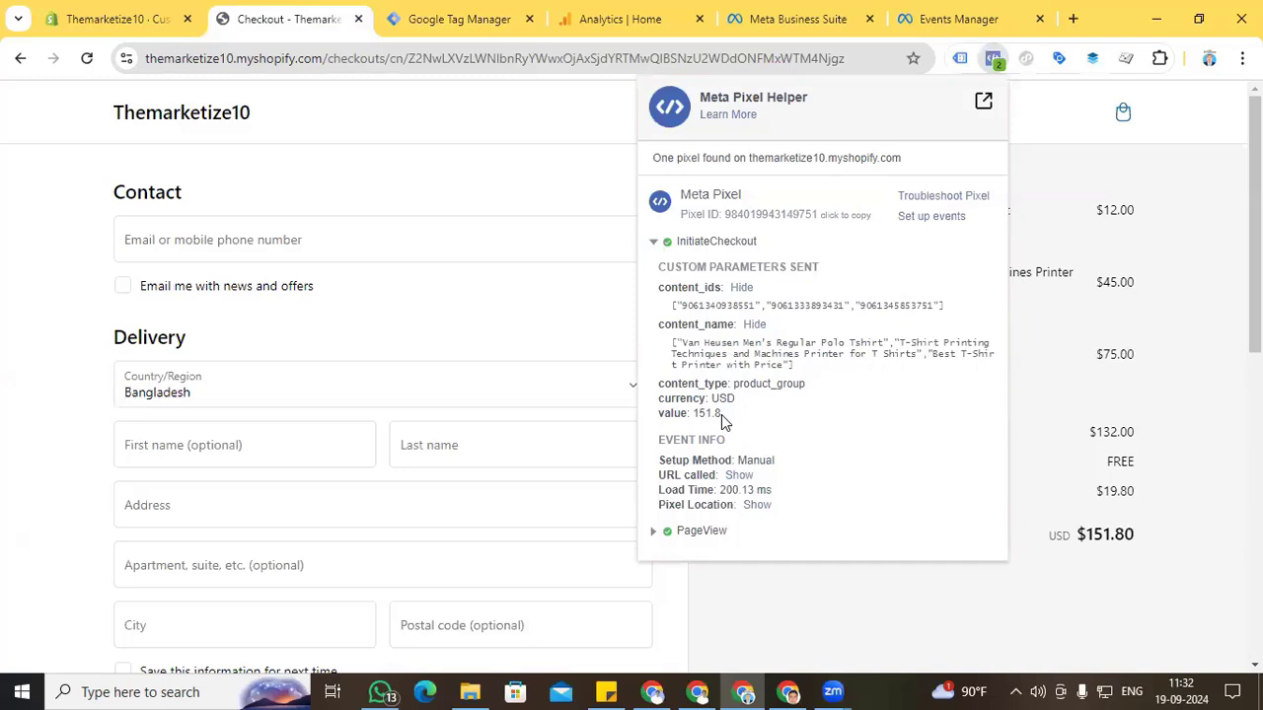
- Switch to Meta Events Manager and examine all parameters of the latest Initiate checkout event among the received test events
click(942, 18)
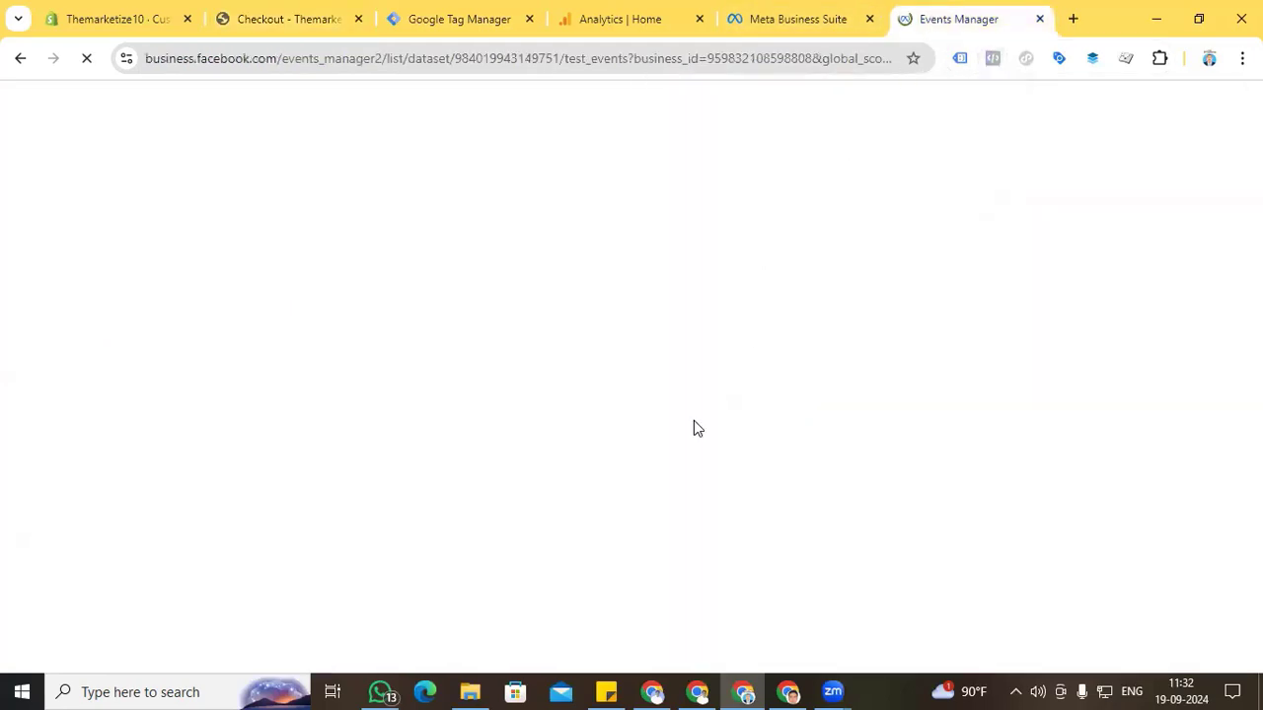
scroll(694, 424, down, 1)
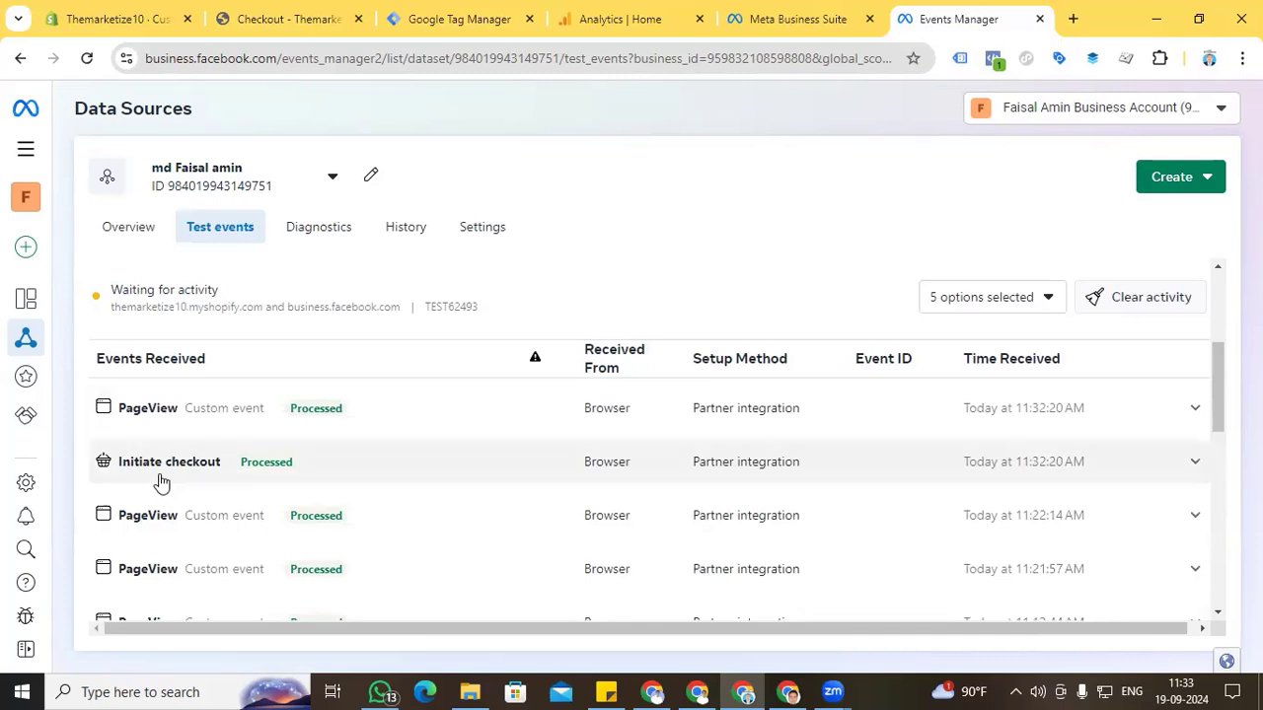
click(1187, 466)
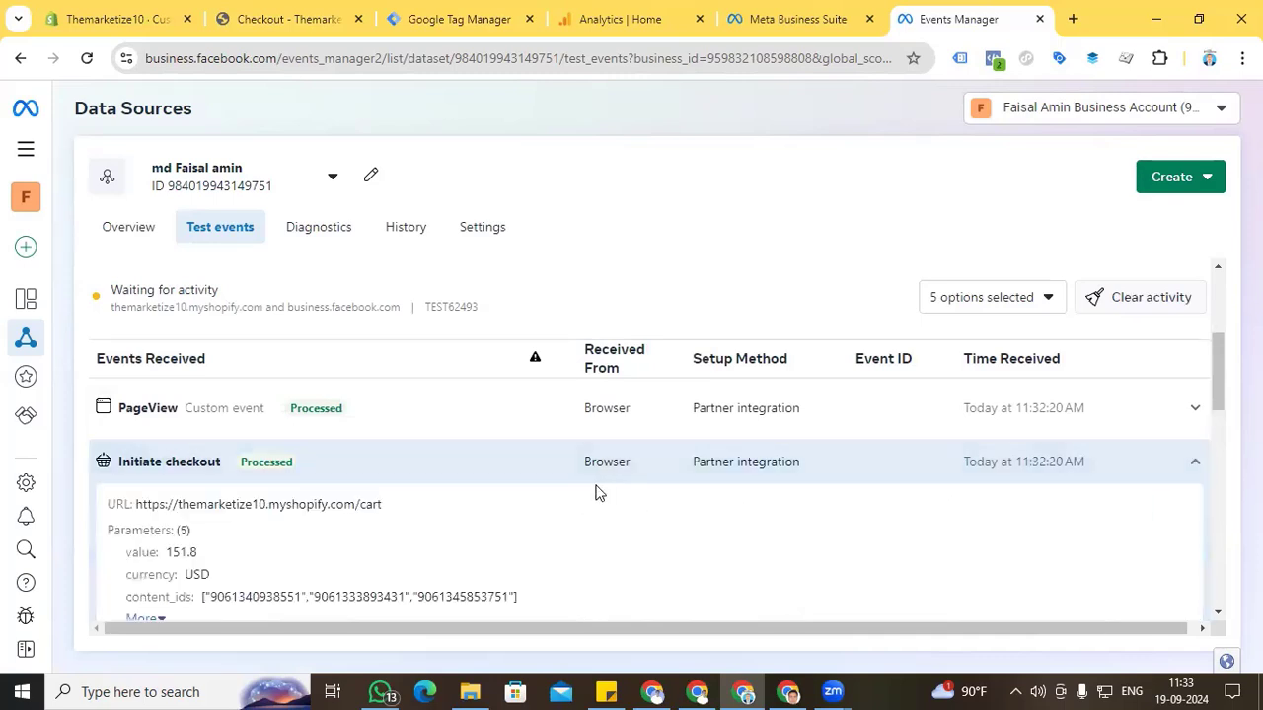
scroll(595, 492, down, 2)
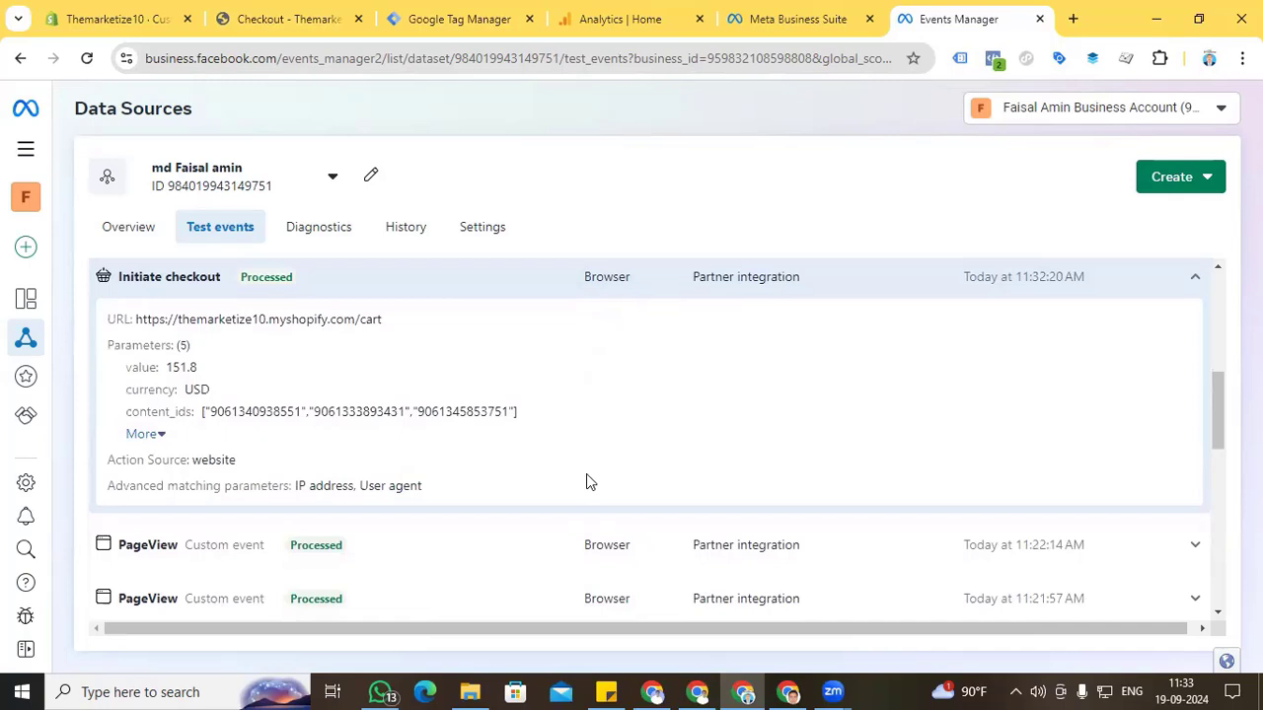
click(161, 435)
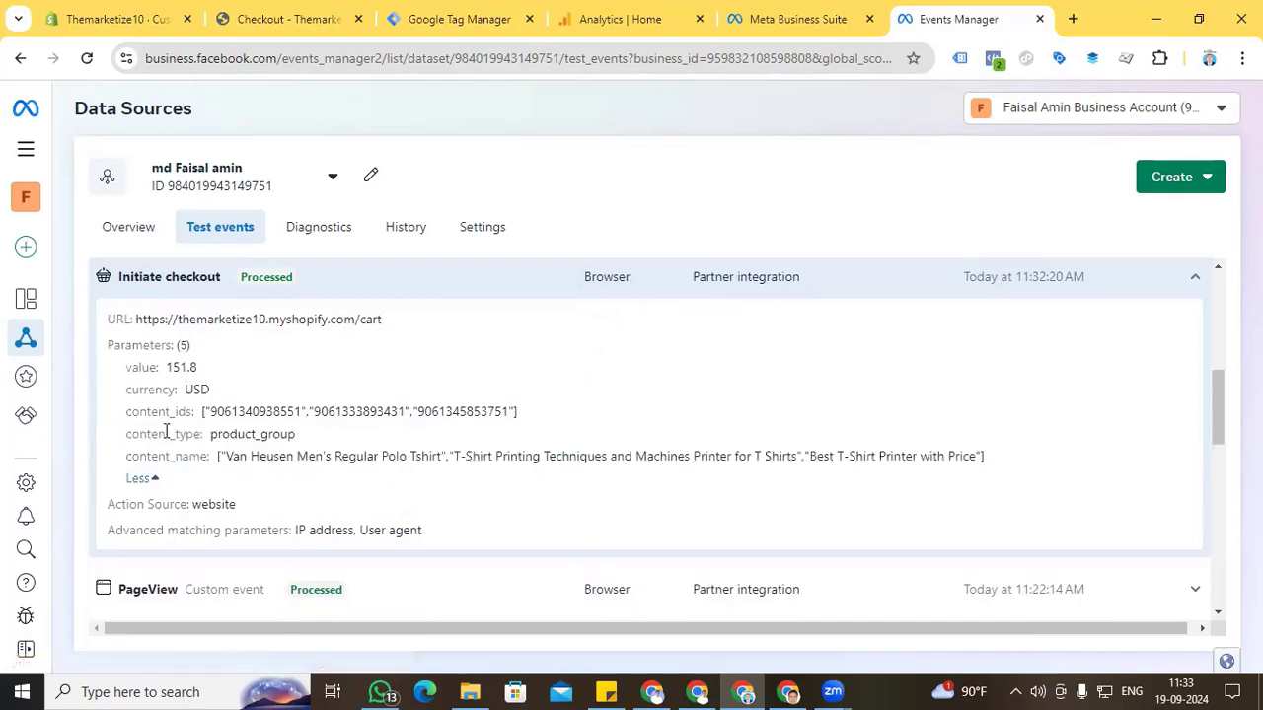